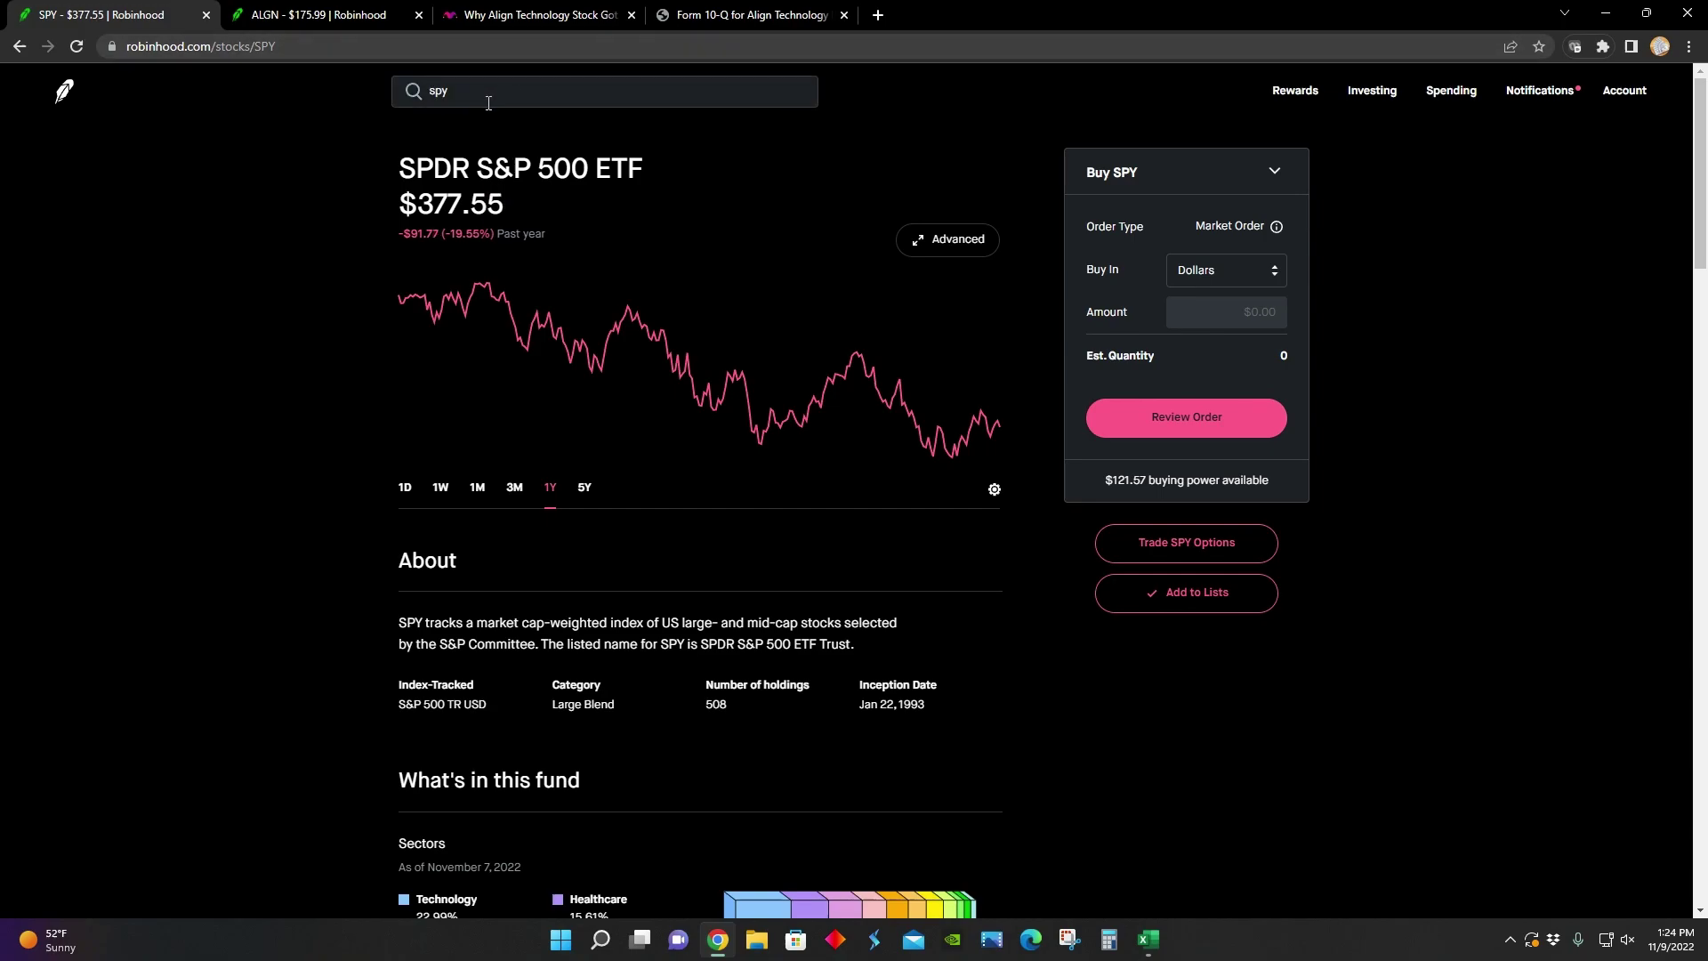
Compare the SPY and ALGN pages, then chart ALGN over five years (−27.11% to $175.91)
key(ctrl+Tab)
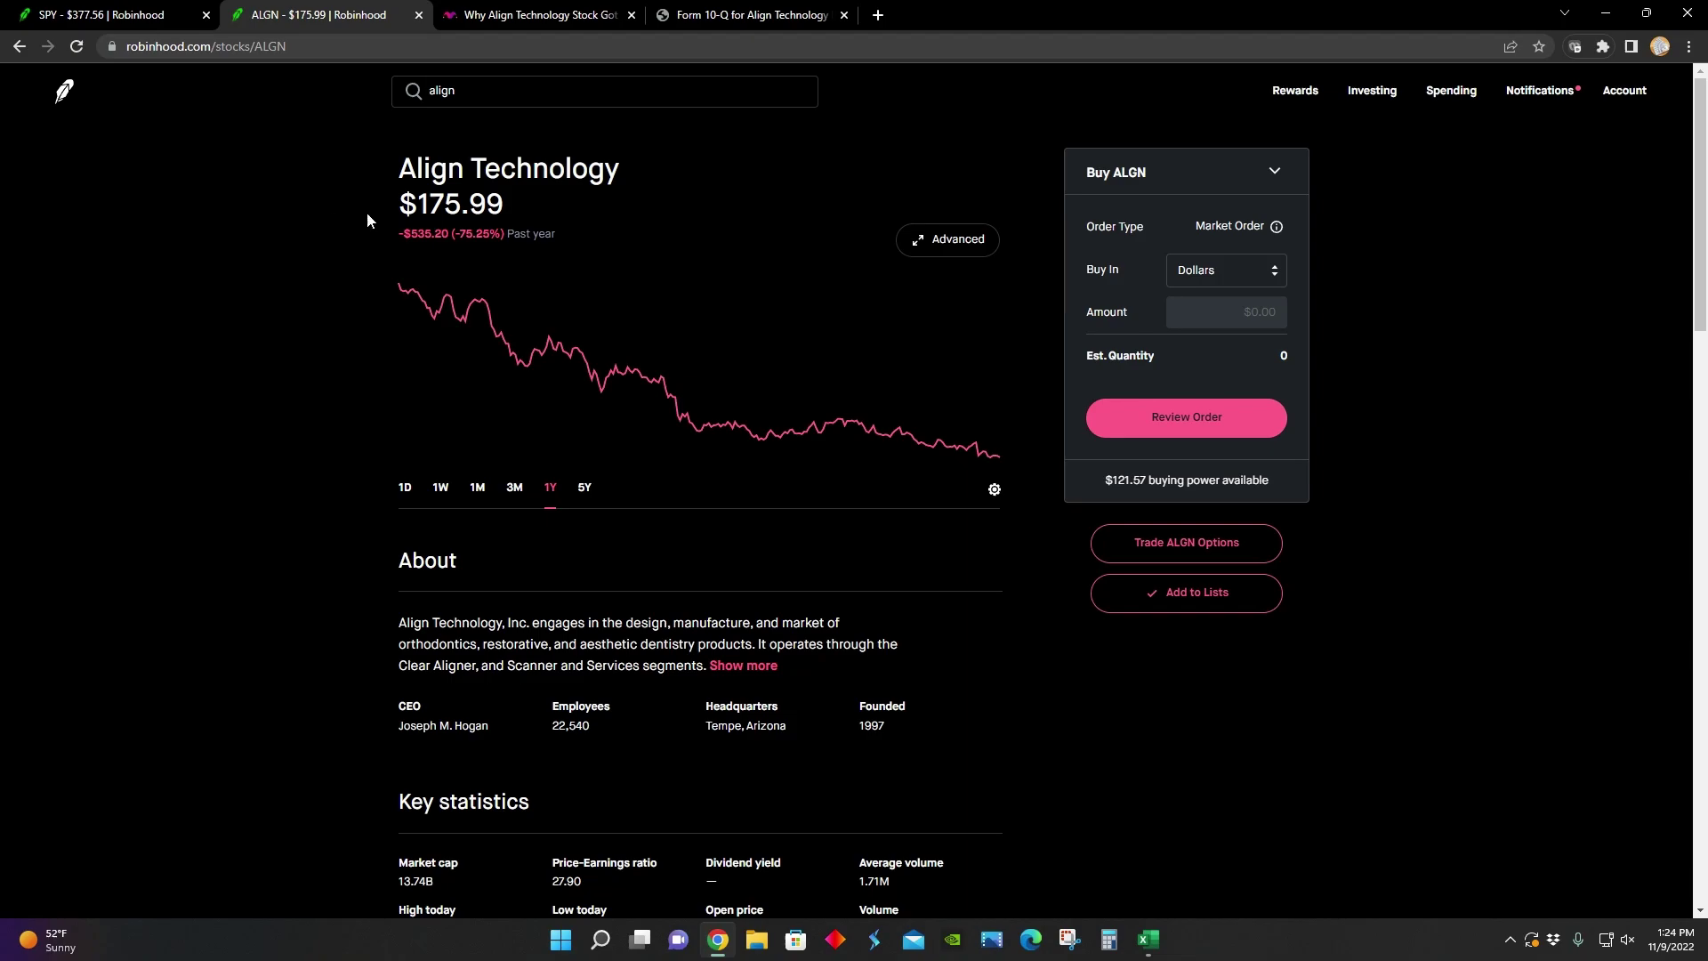
key(ctrl+shift+Tab)
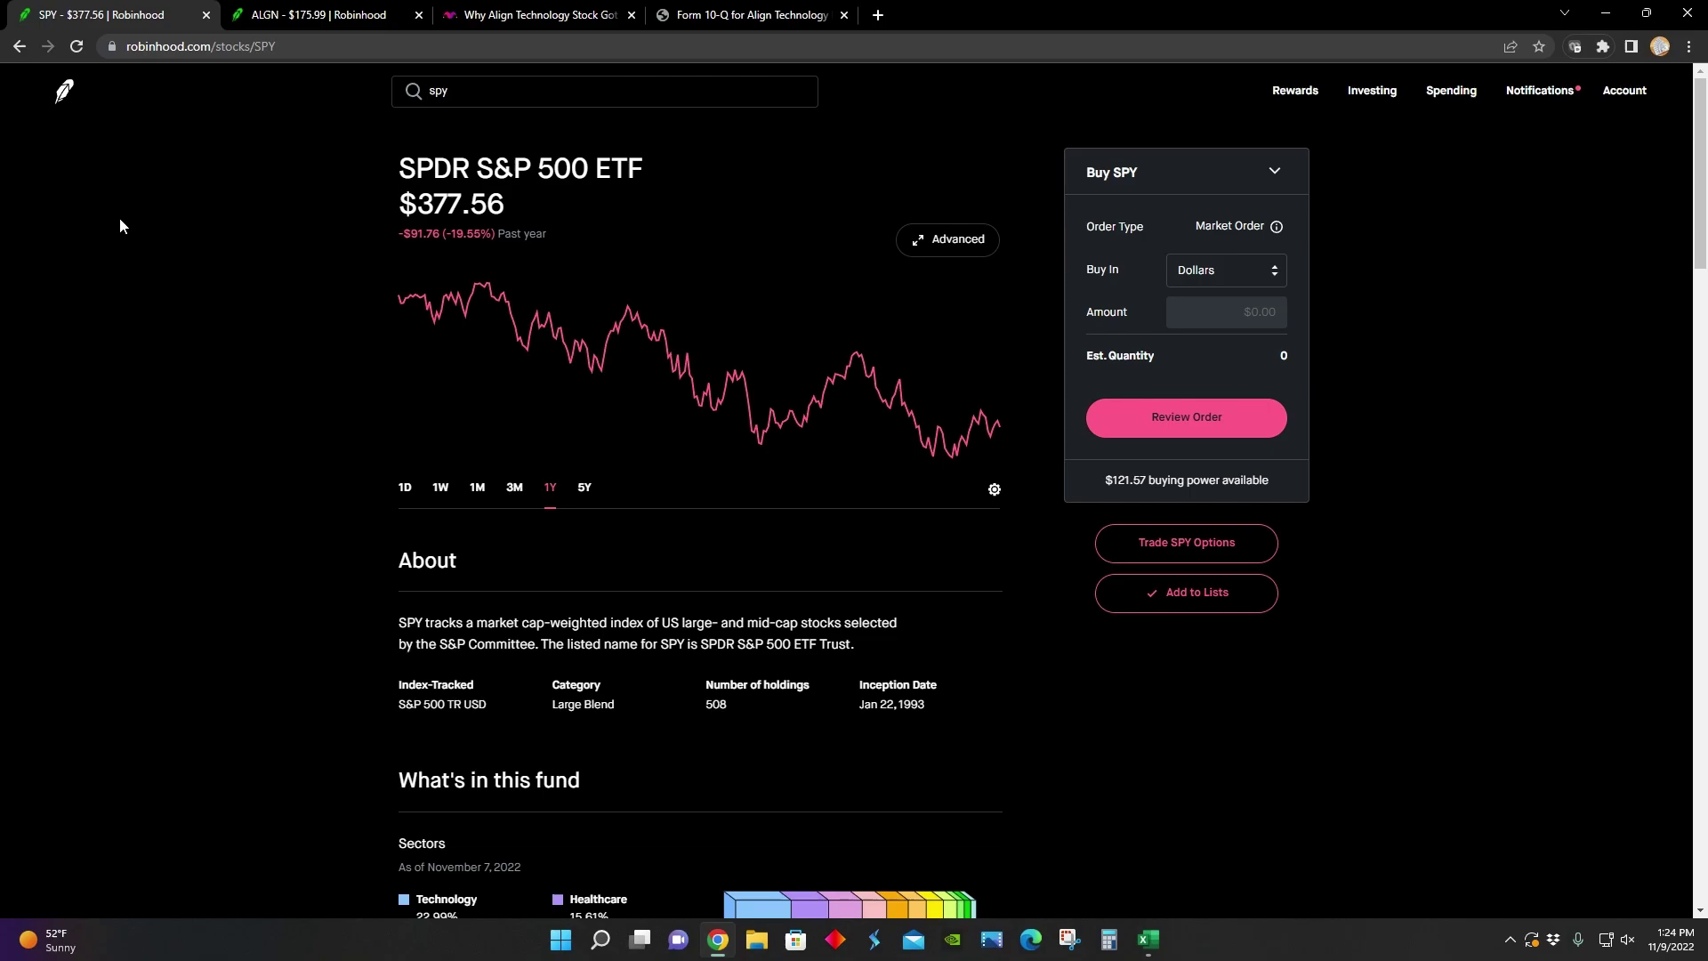
key(ctrl+Tab)
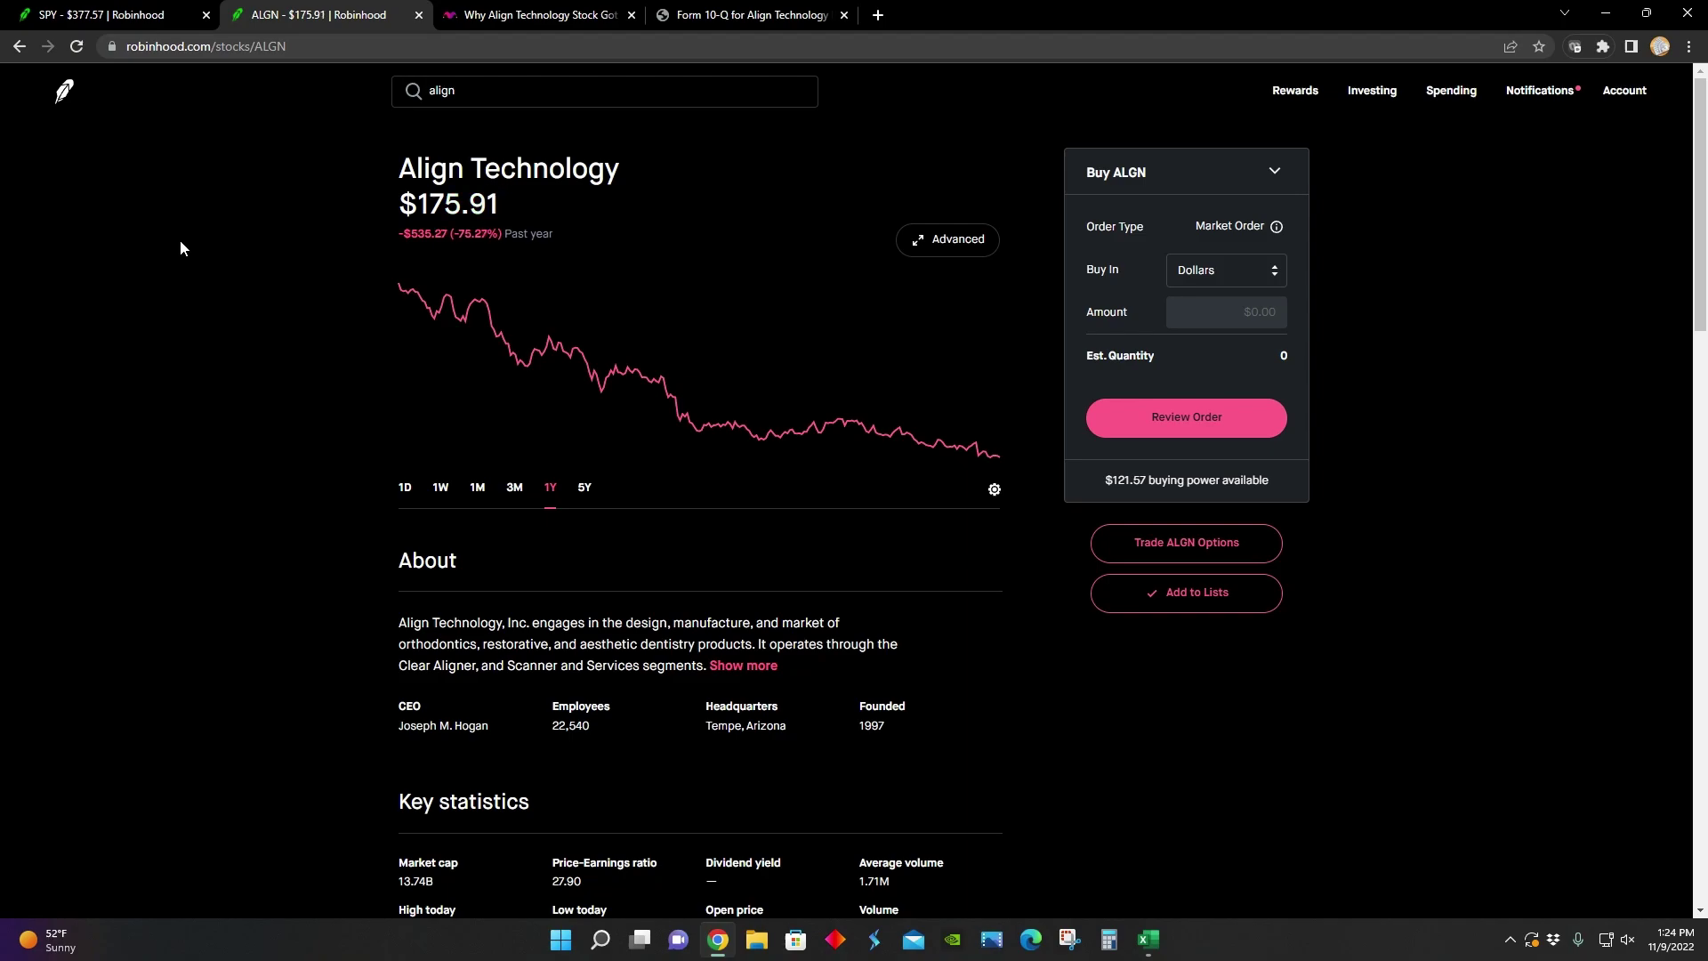
click(578, 497)
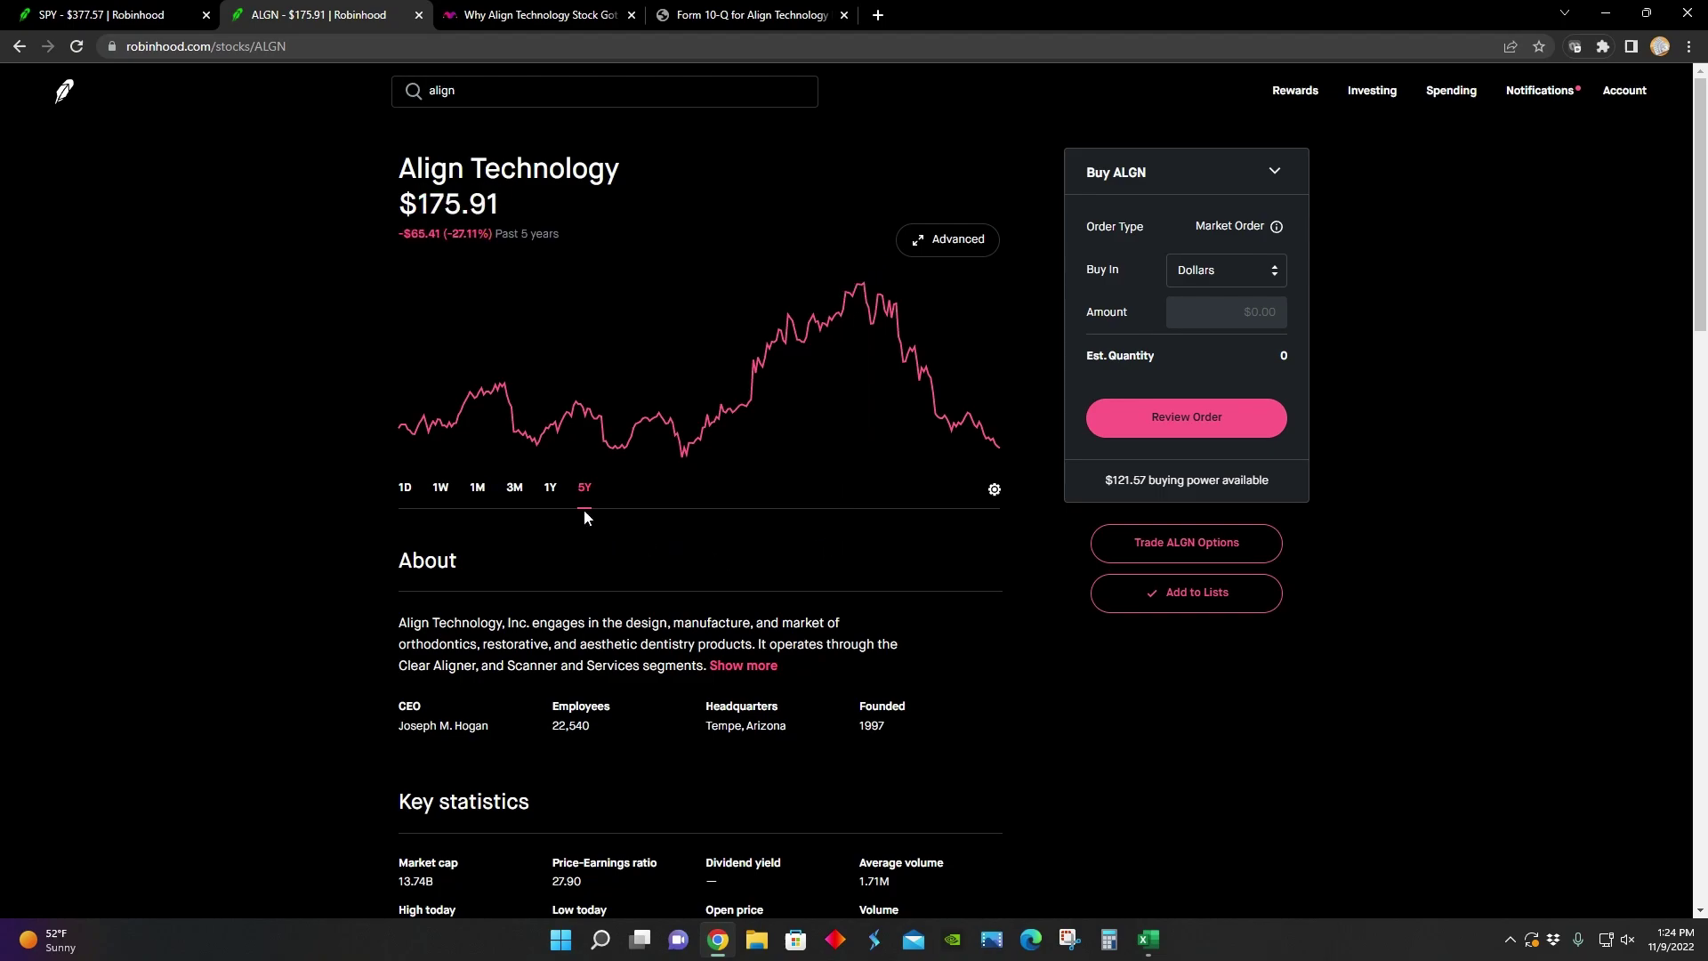
Chart ALGN over one year and compare it against the SPY page
click(551, 487)
click(147, 11)
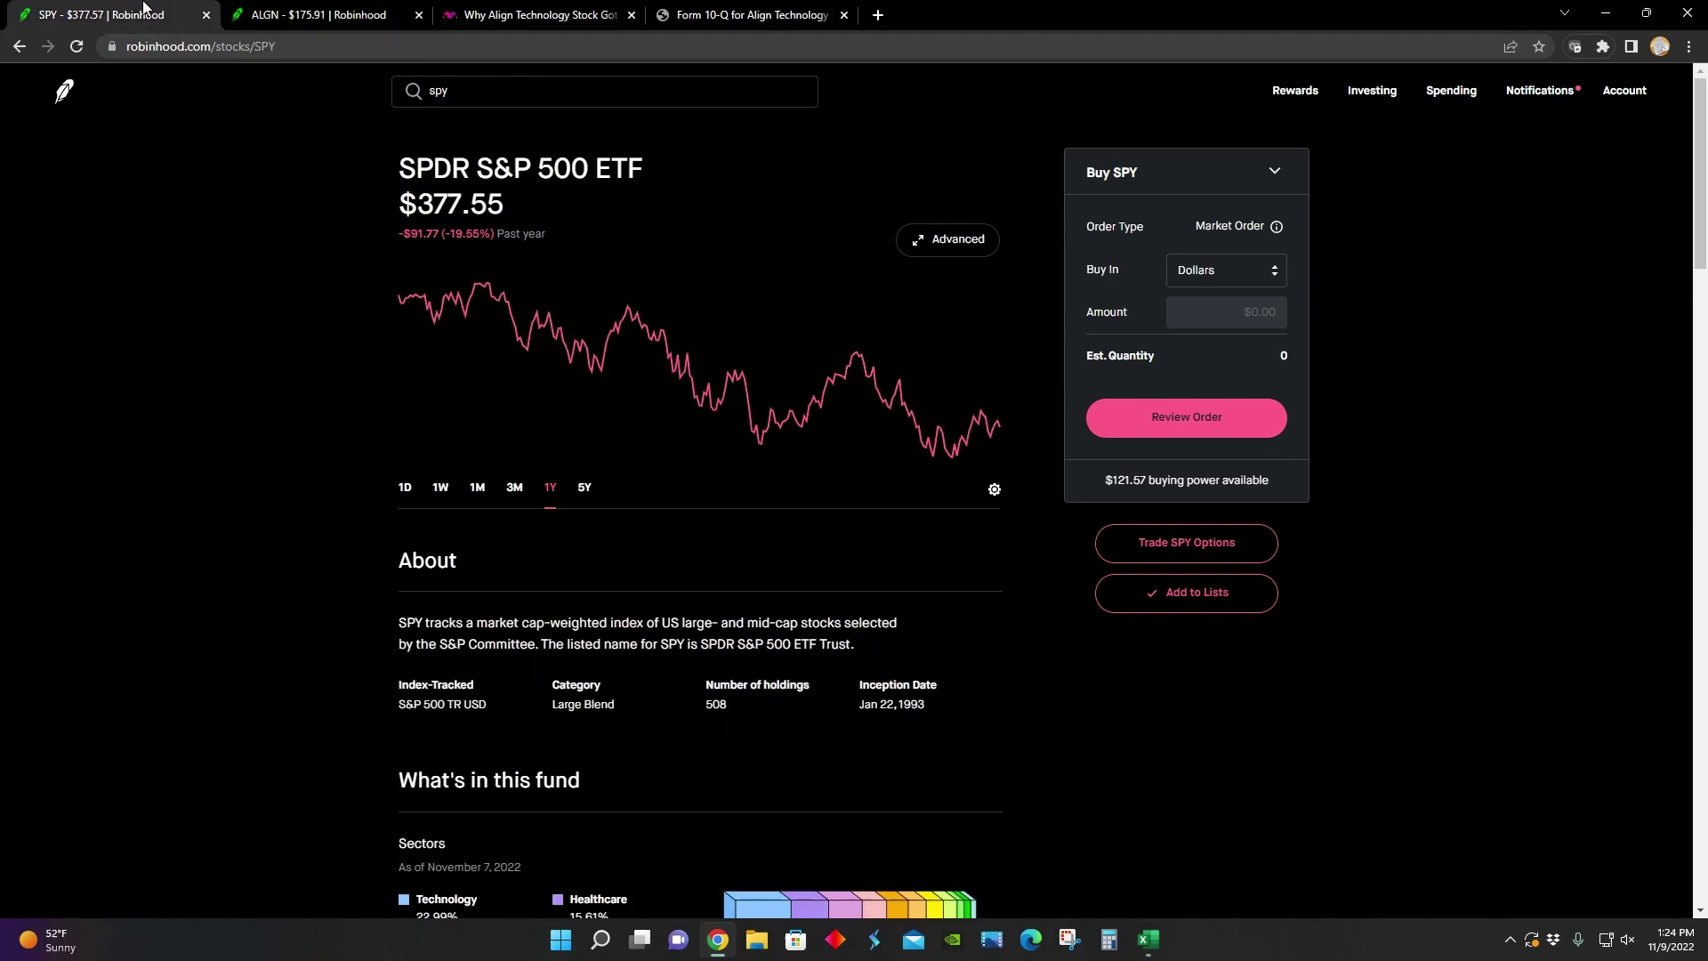
click(267, 15)
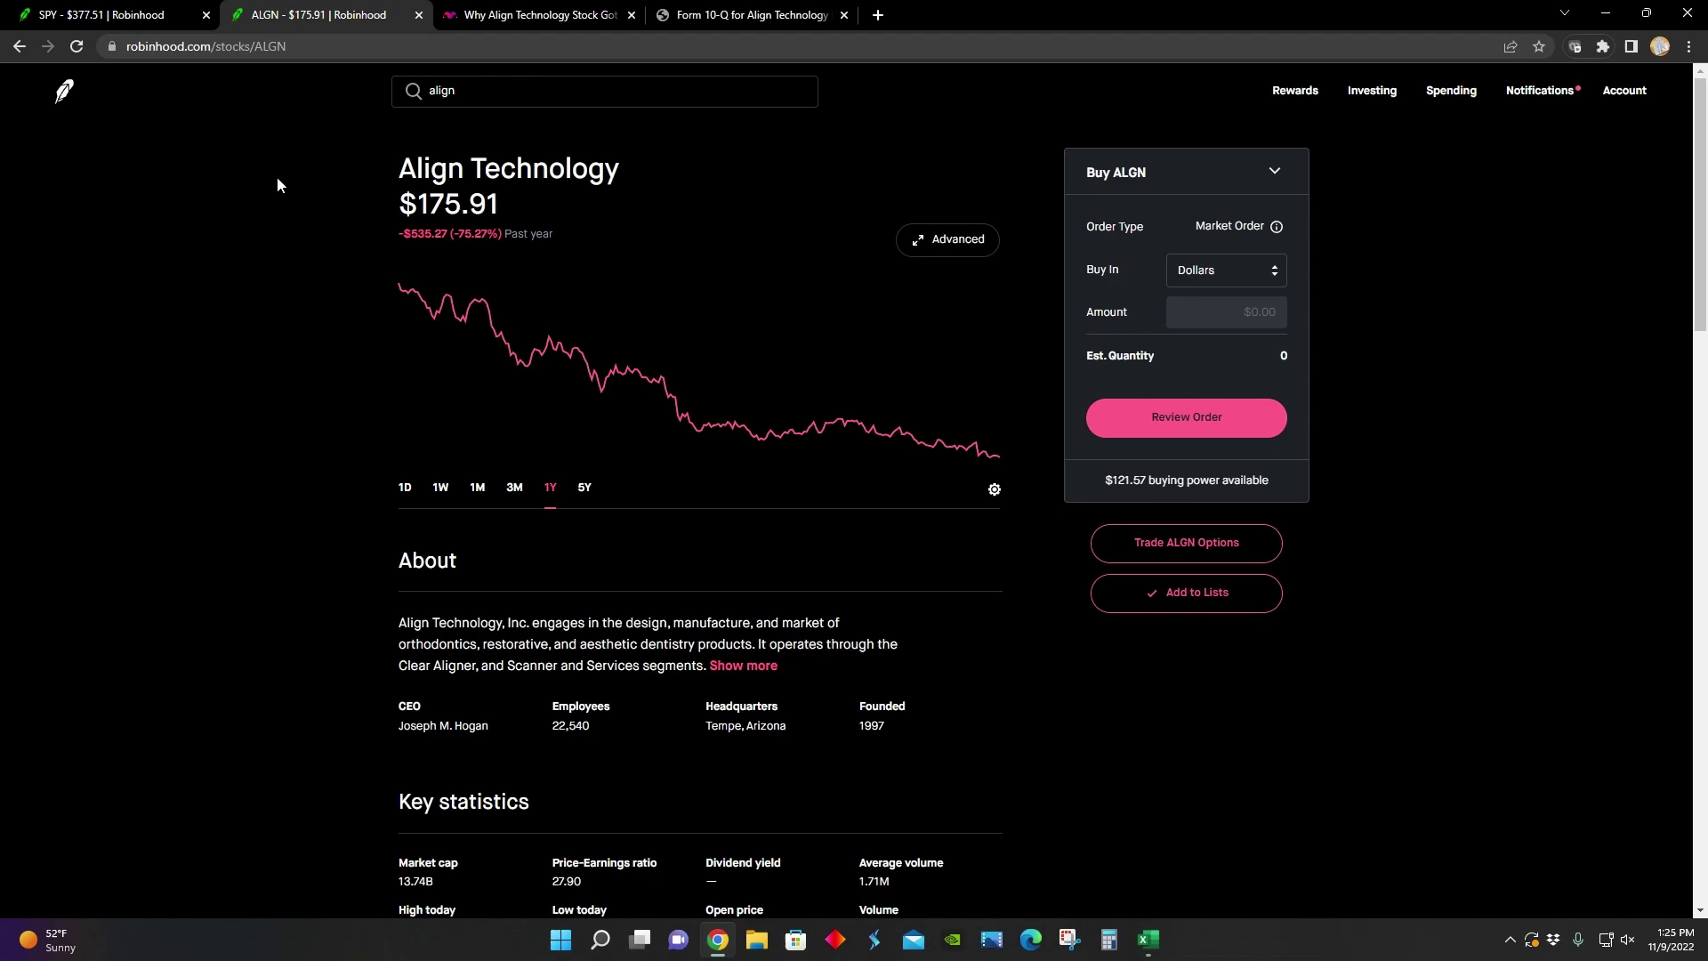
Step ALGN's chart through 3M, 1M, 1W, 1D, 5Y and 1Y, then bring up the Motley Fool article
click(514, 488)
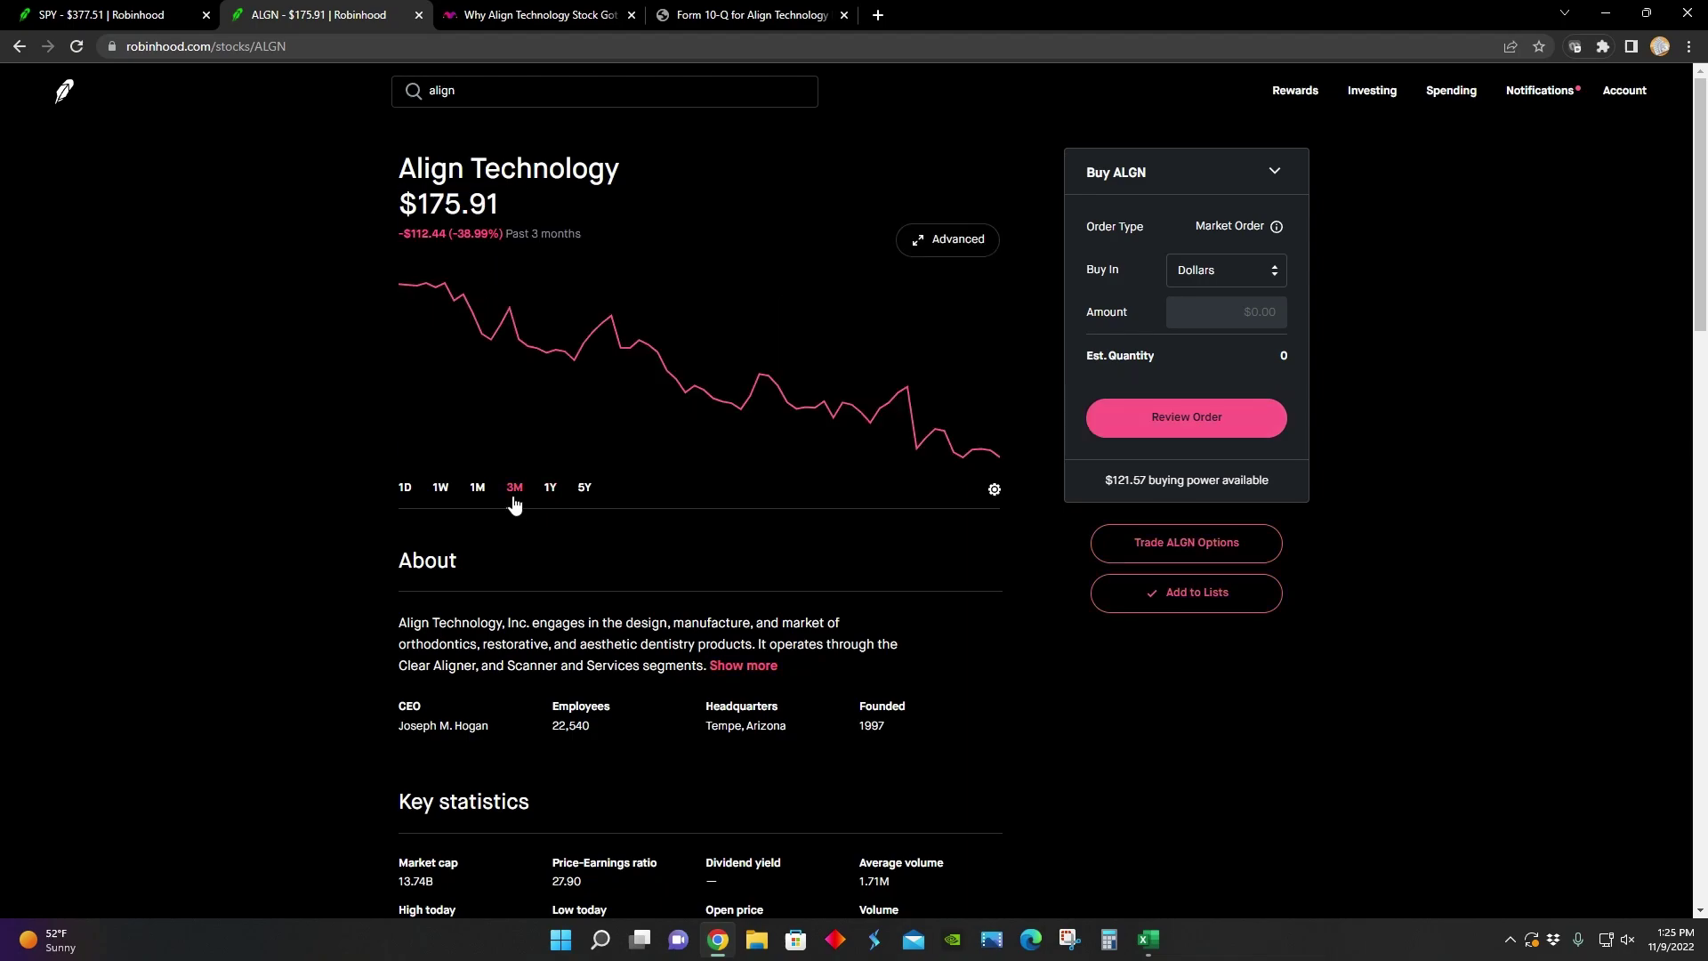
click(477, 488)
click(439, 488)
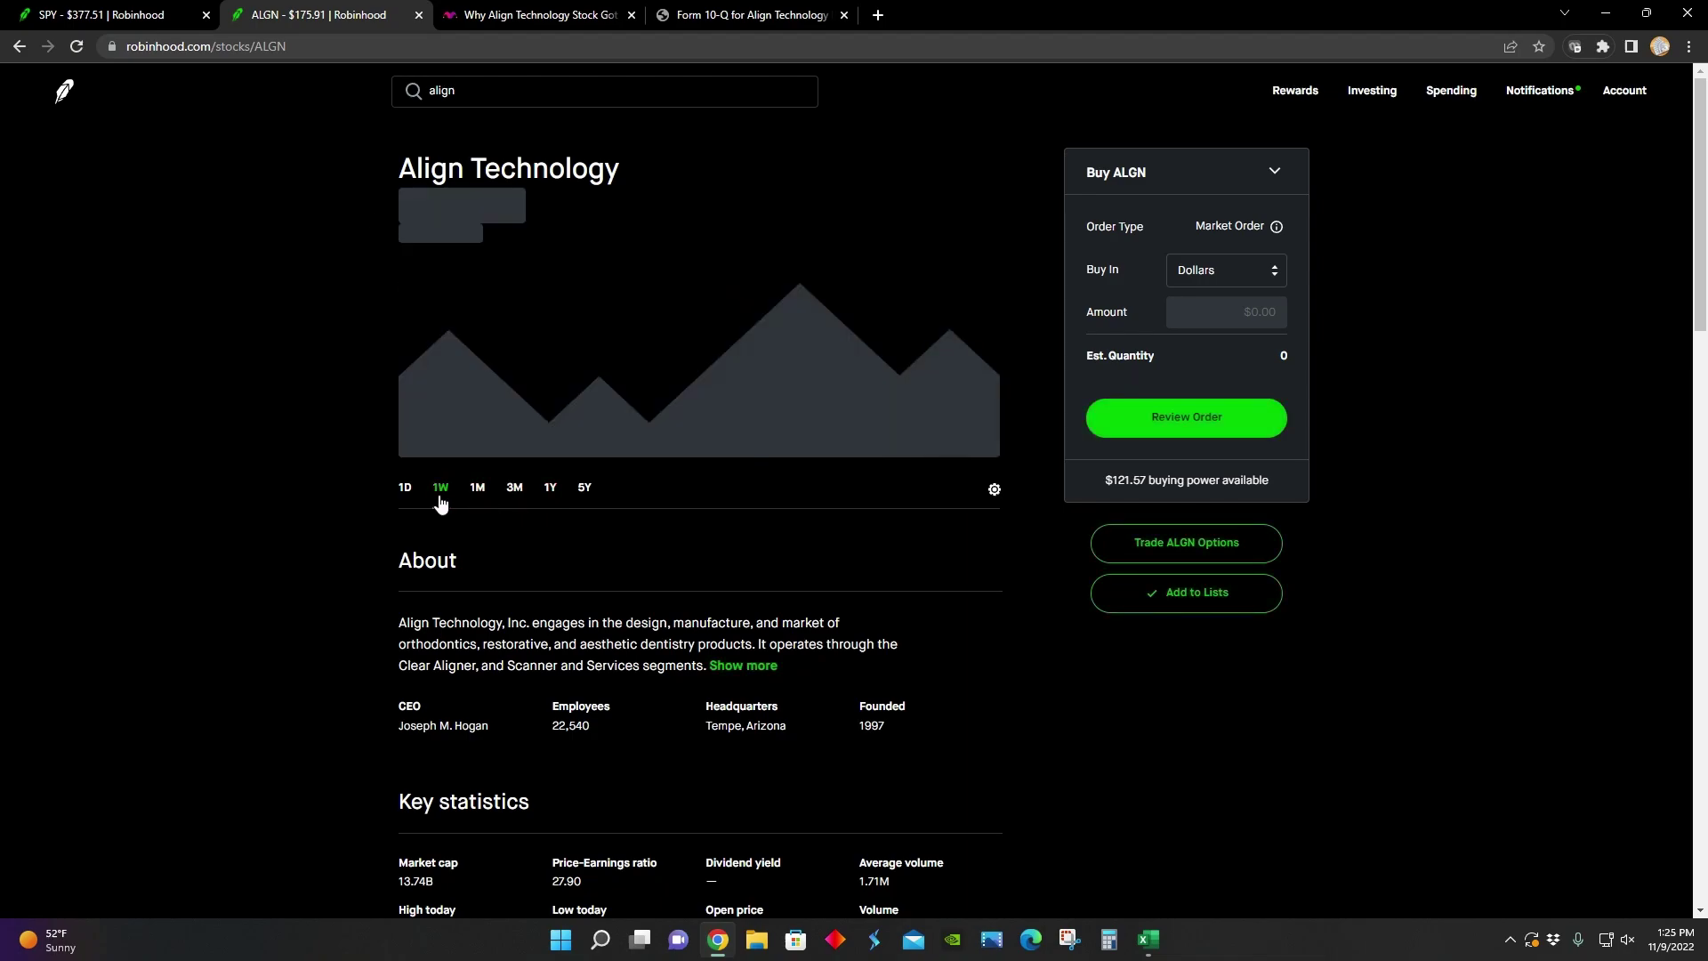
click(406, 500)
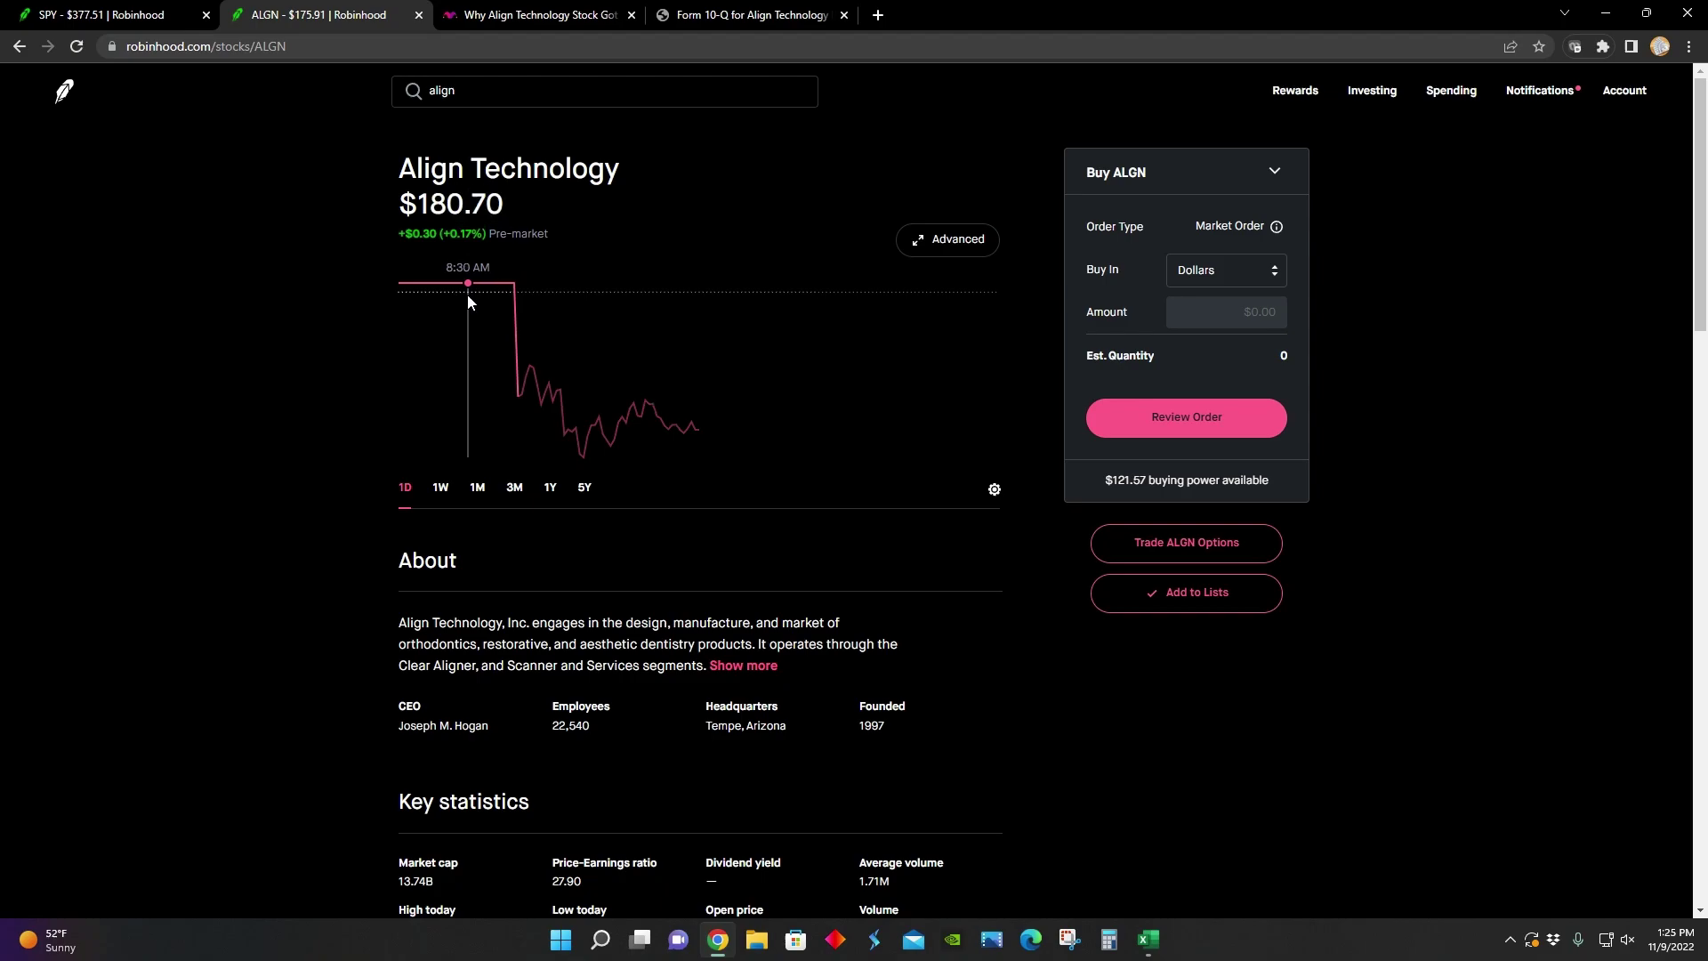
click(584, 487)
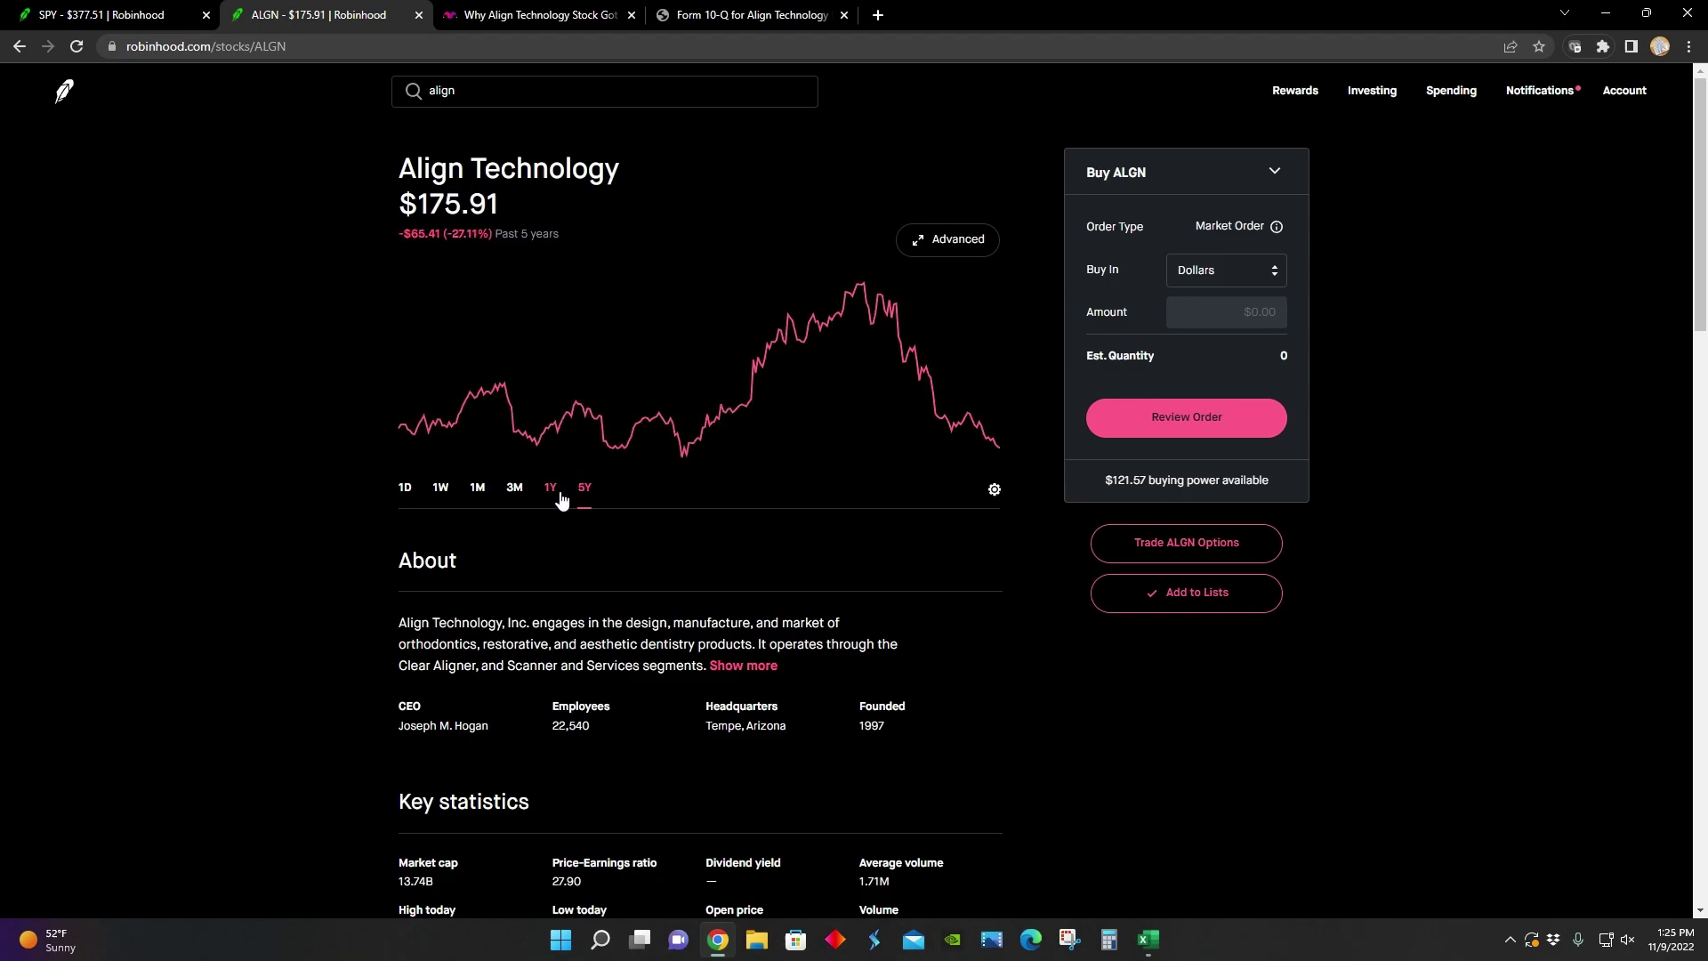
click(558, 493)
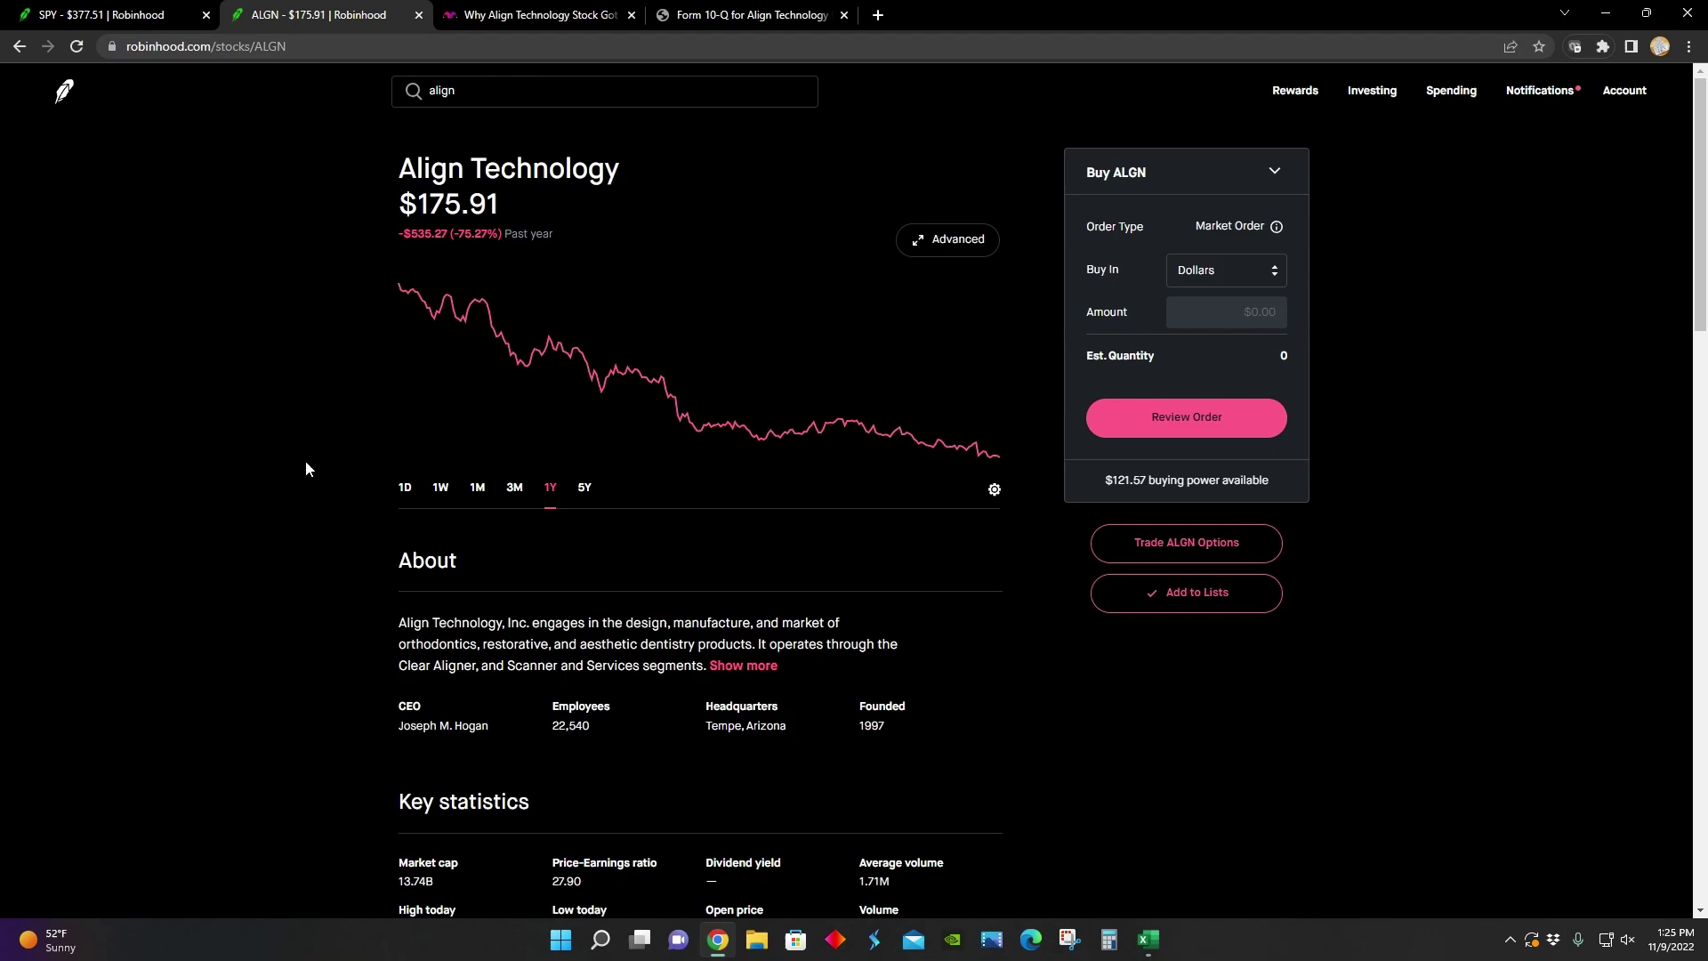
key(ctrl+Tab)
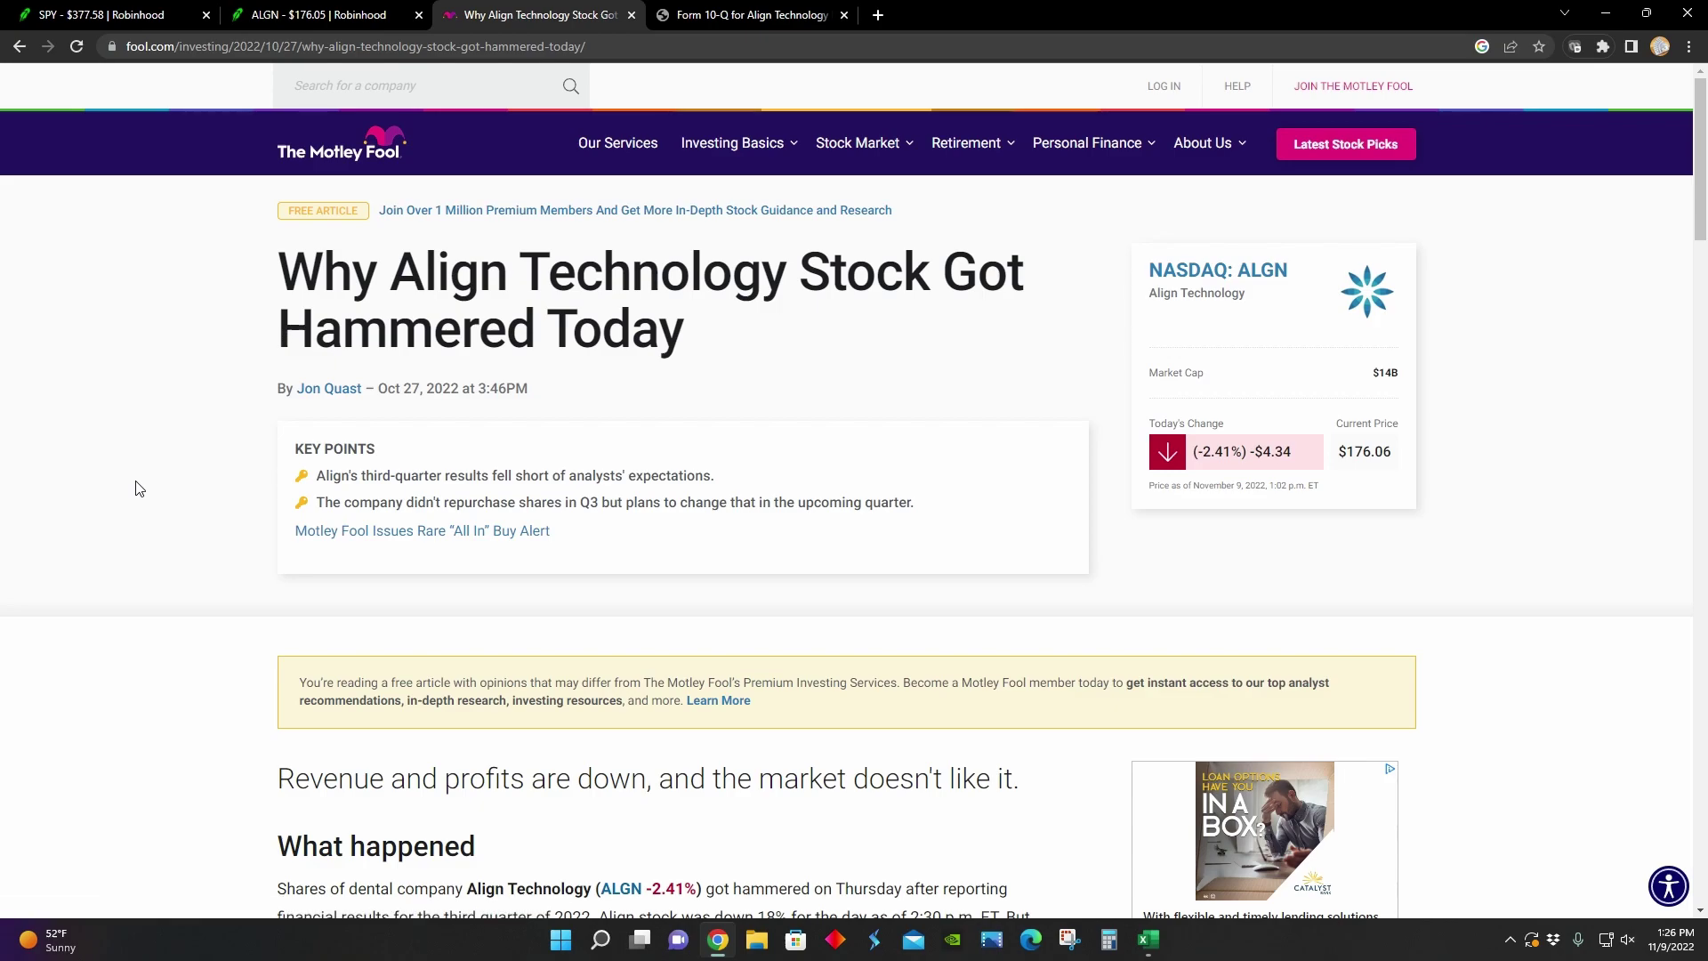
Scroll to the What happened section: Q3 revenue $890 million, down 12% year over year
scroll(138, 488, down, 7)
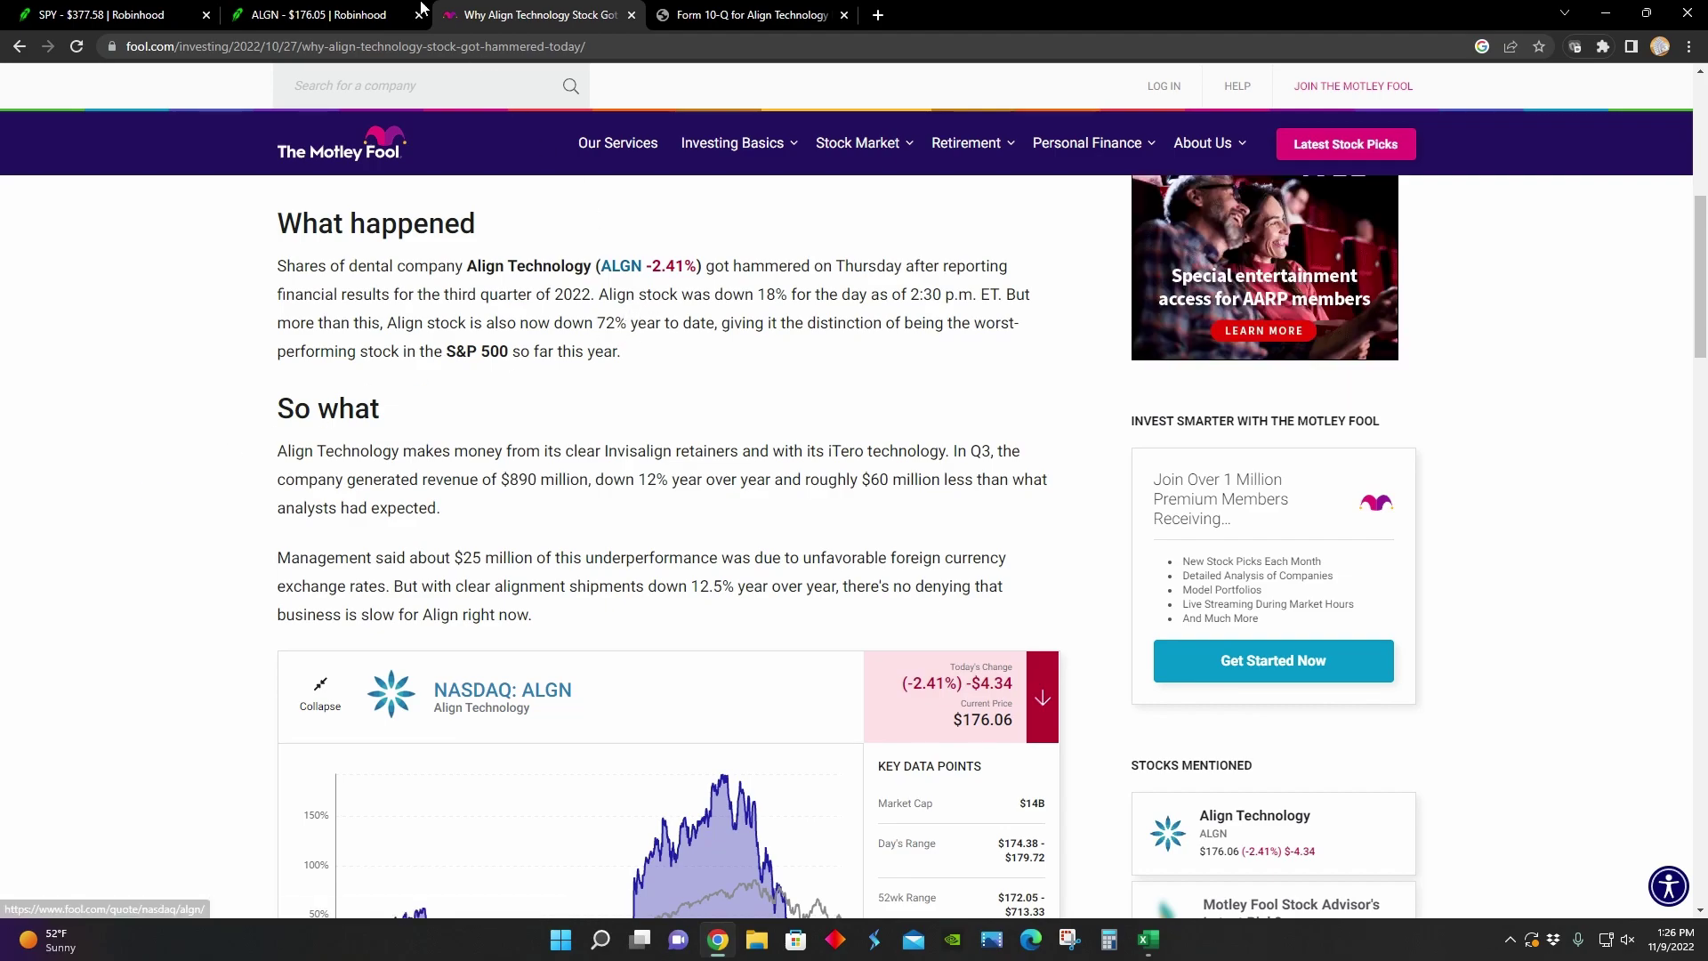
Check ALGN's one-week and one-month price charts on Robinhood
key(ctrl+shift+Tab)
click(442, 489)
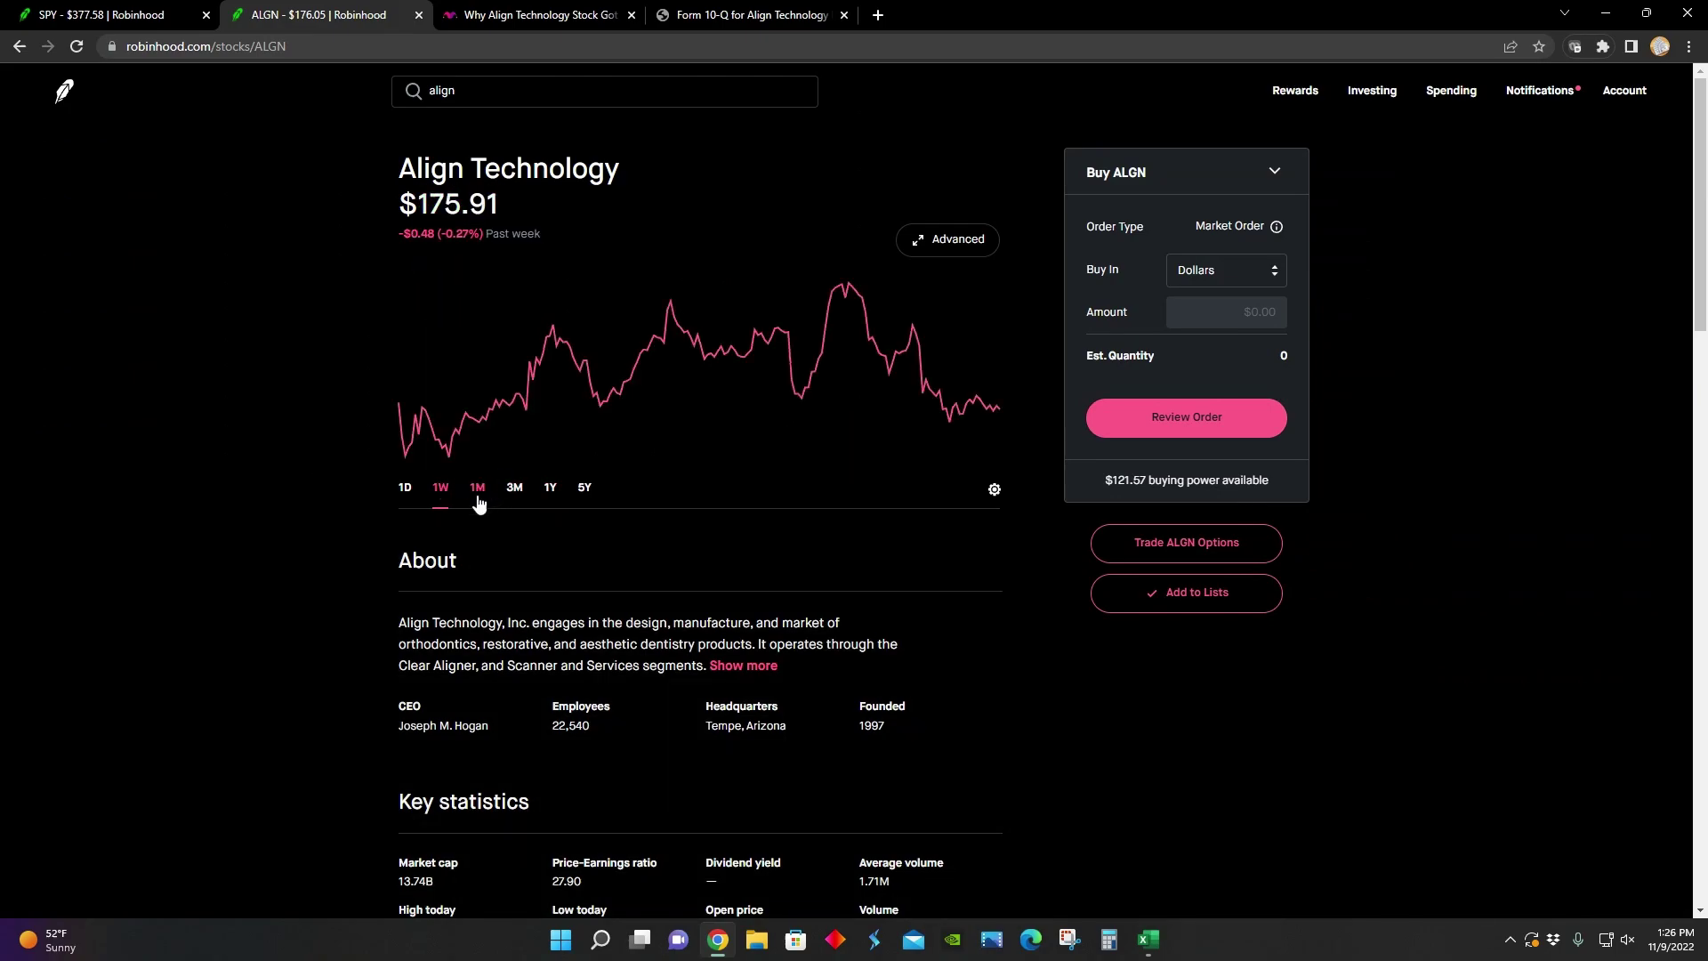
click(478, 489)
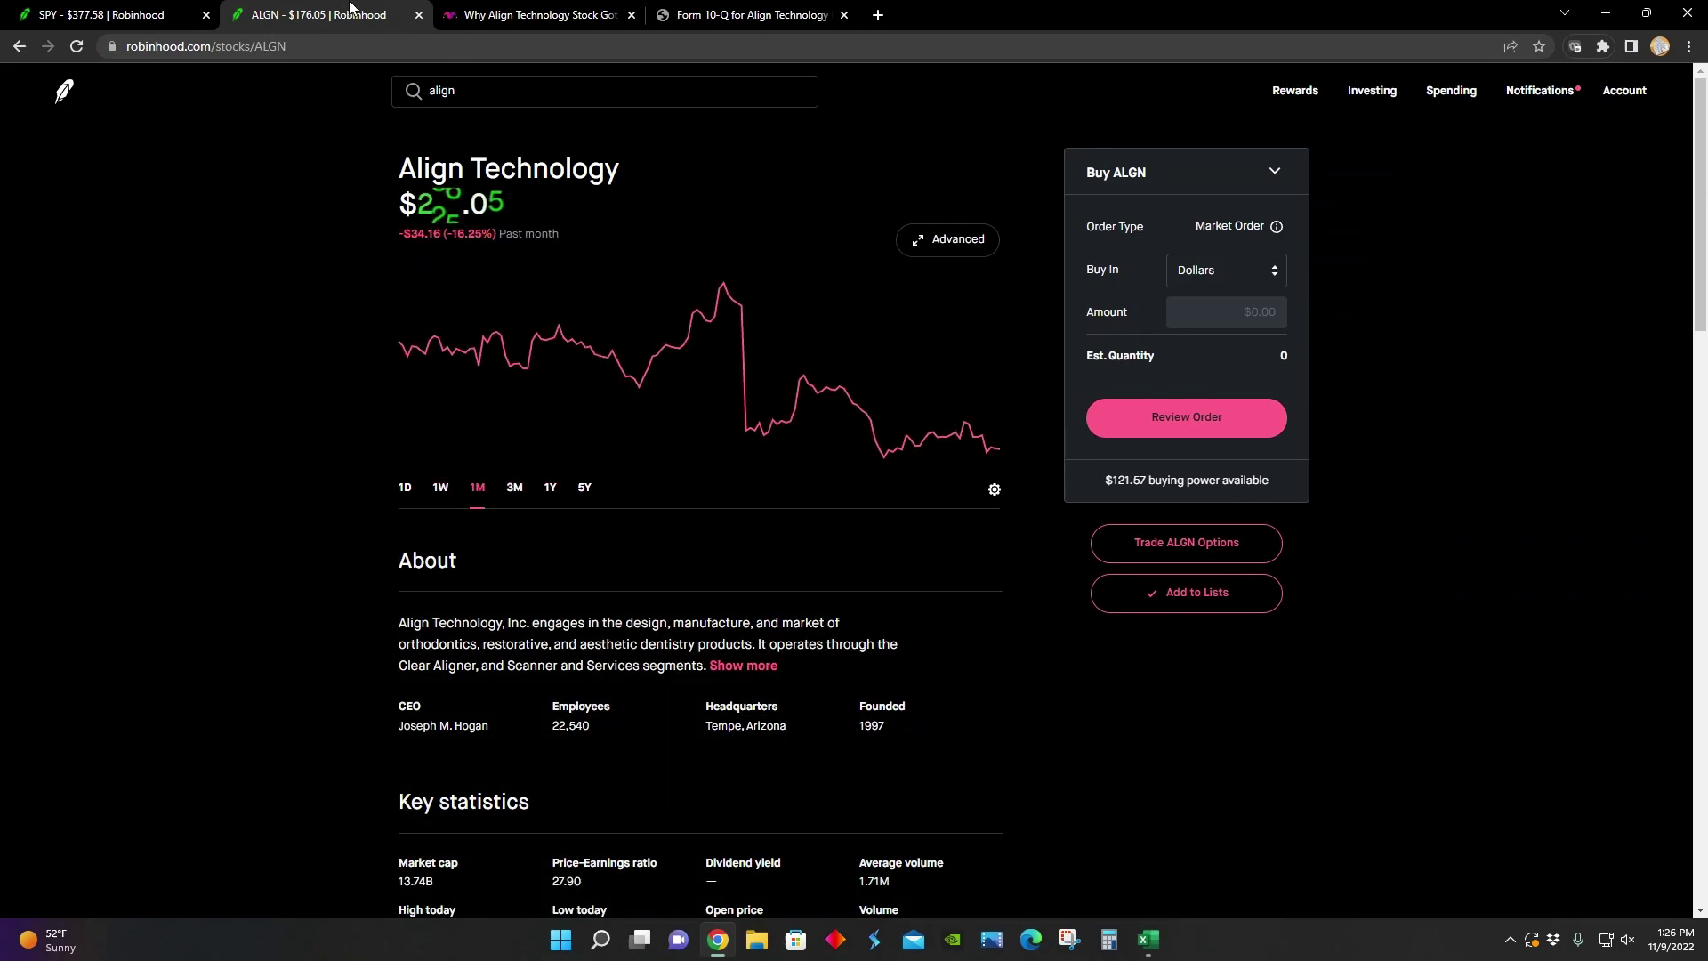
Read the article's So what section, then switch to the Form 10-Q tab
click(538, 14)
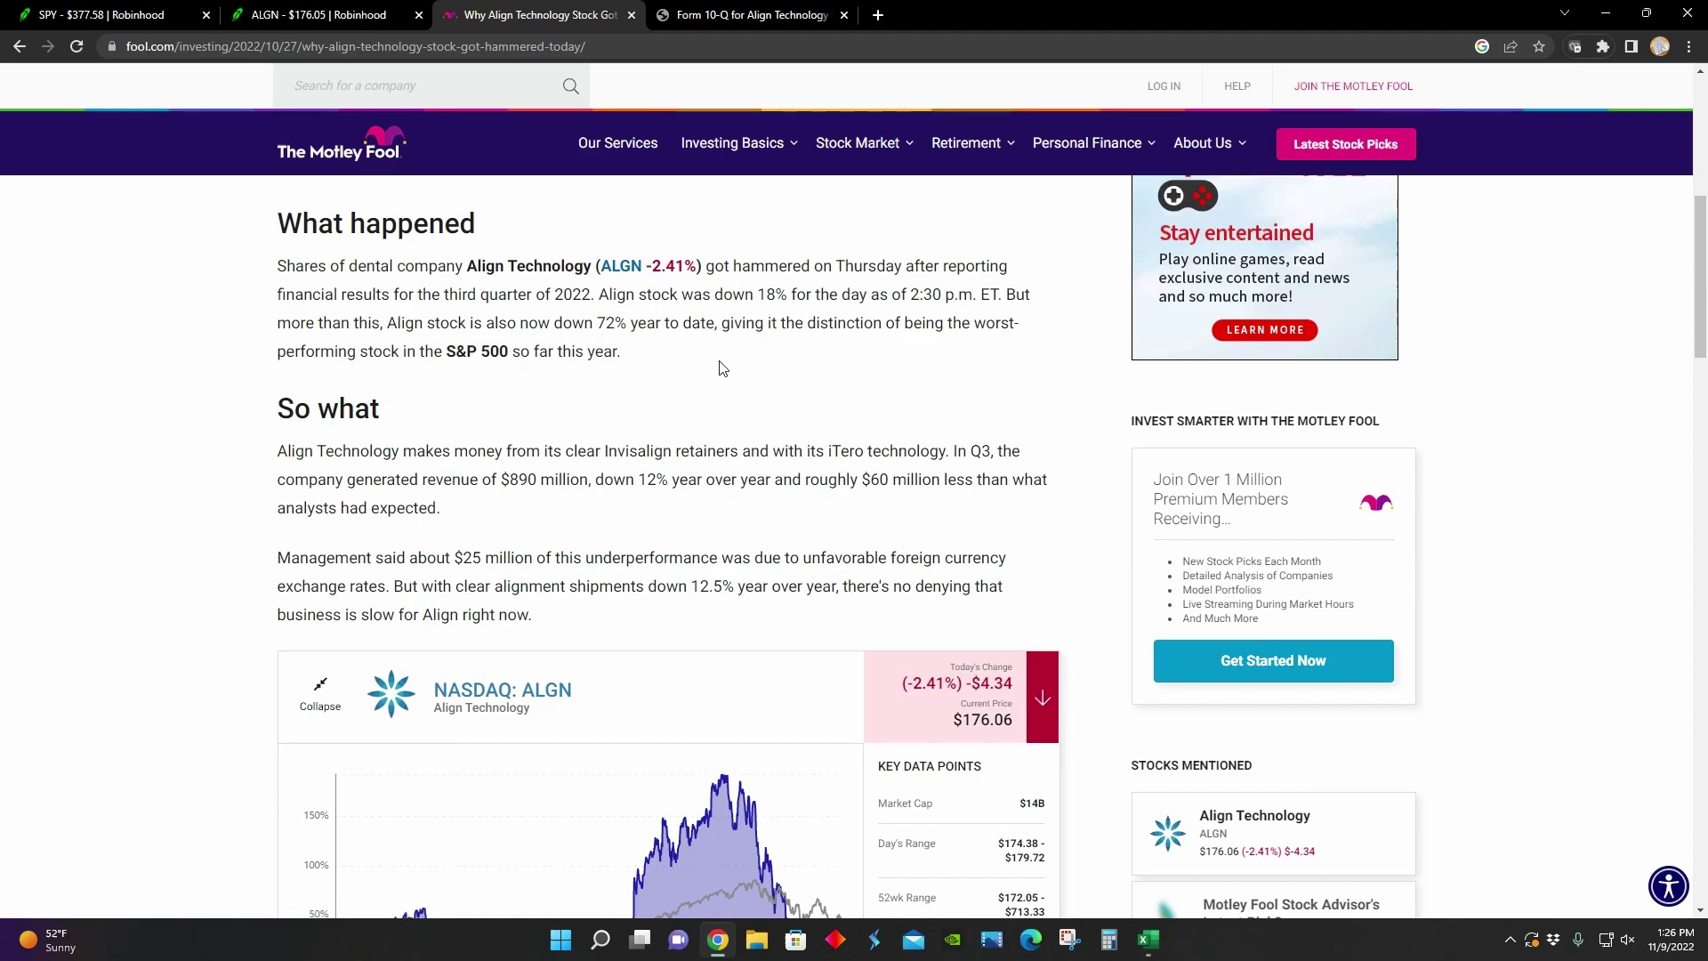
scroll(722, 369, down, 2)
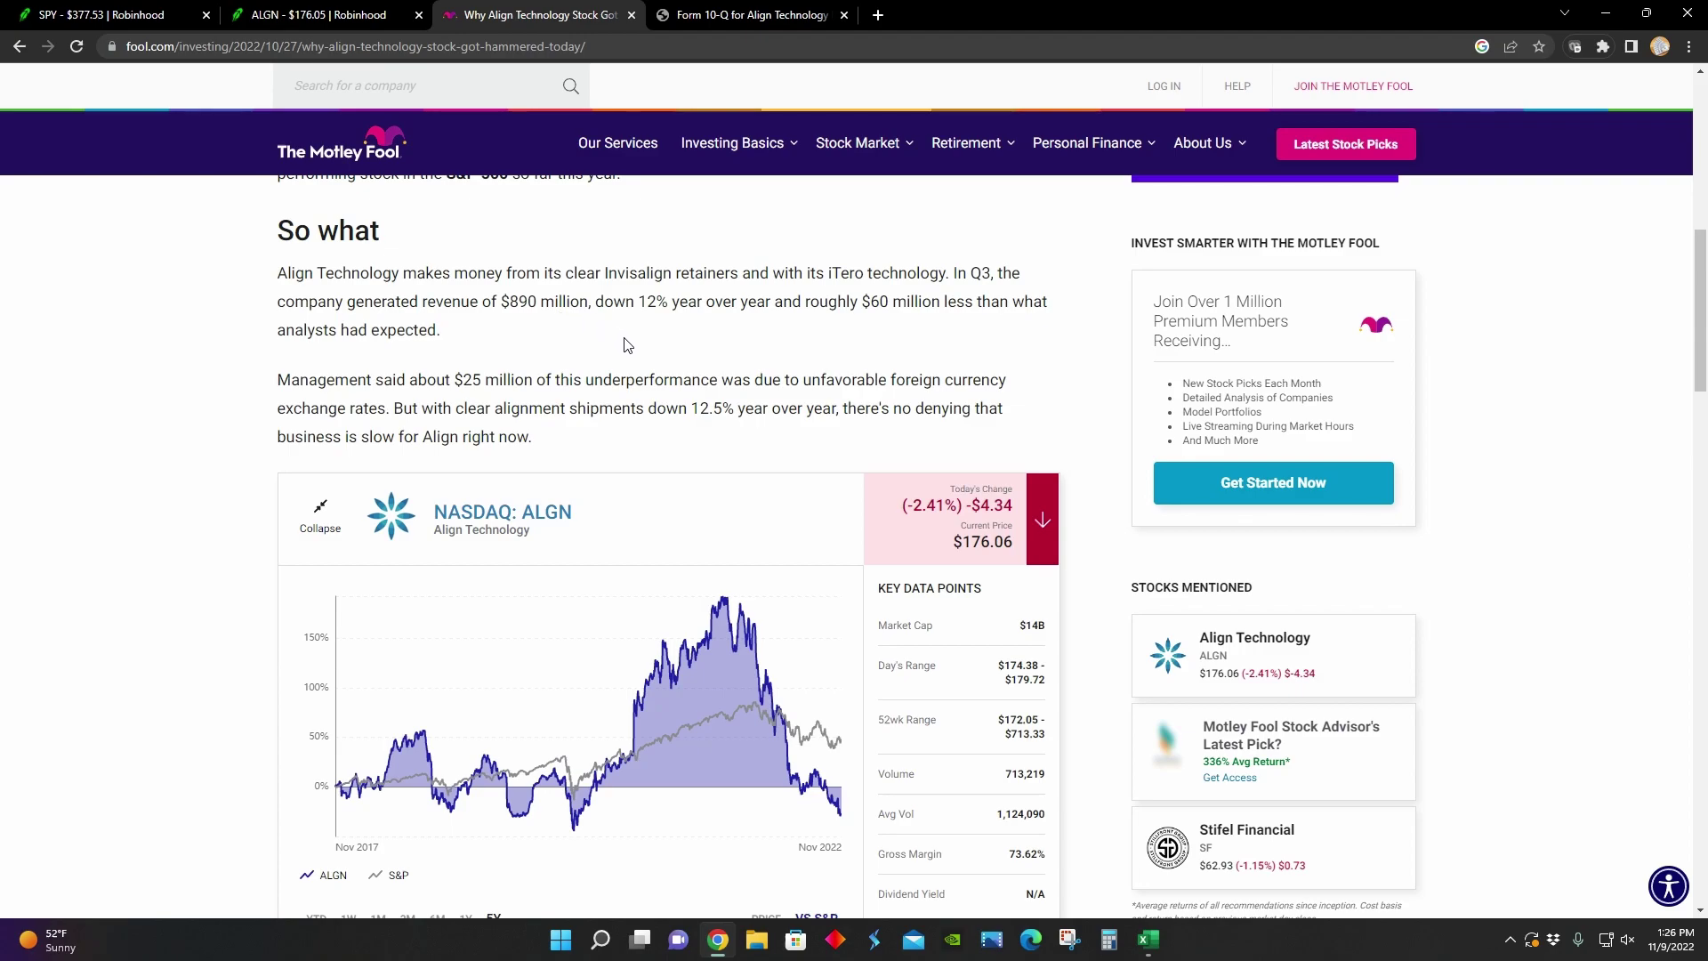
scroll(646, 403, down, 1)
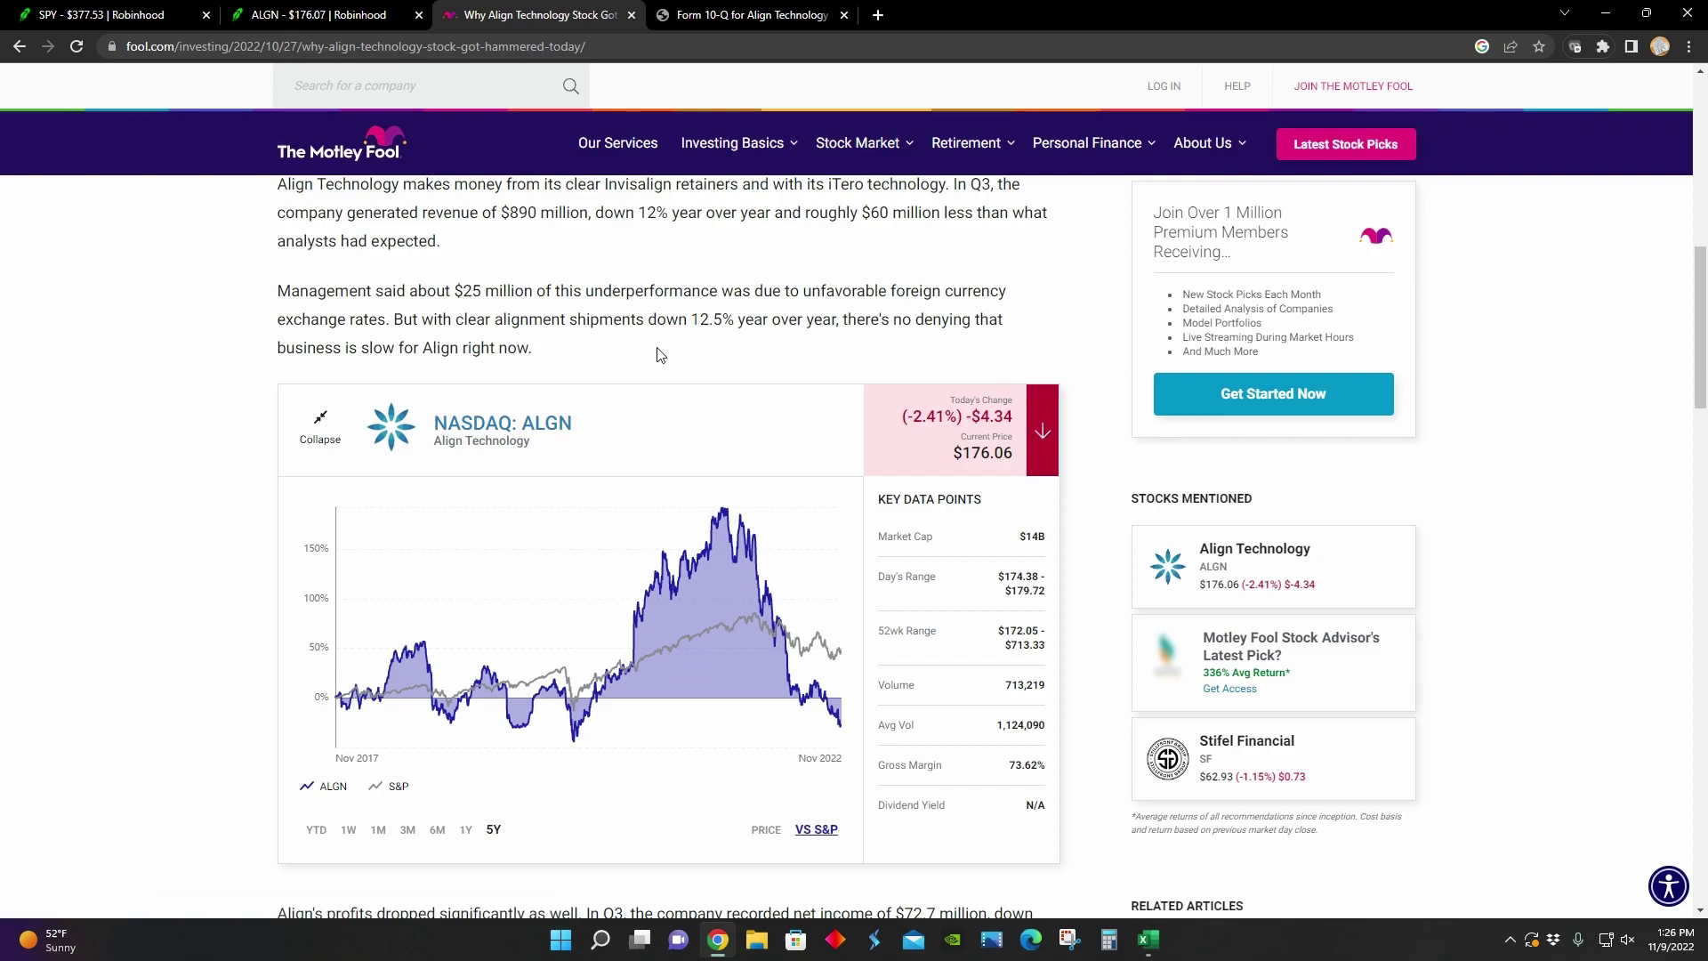
scroll(347, 358, up, 1)
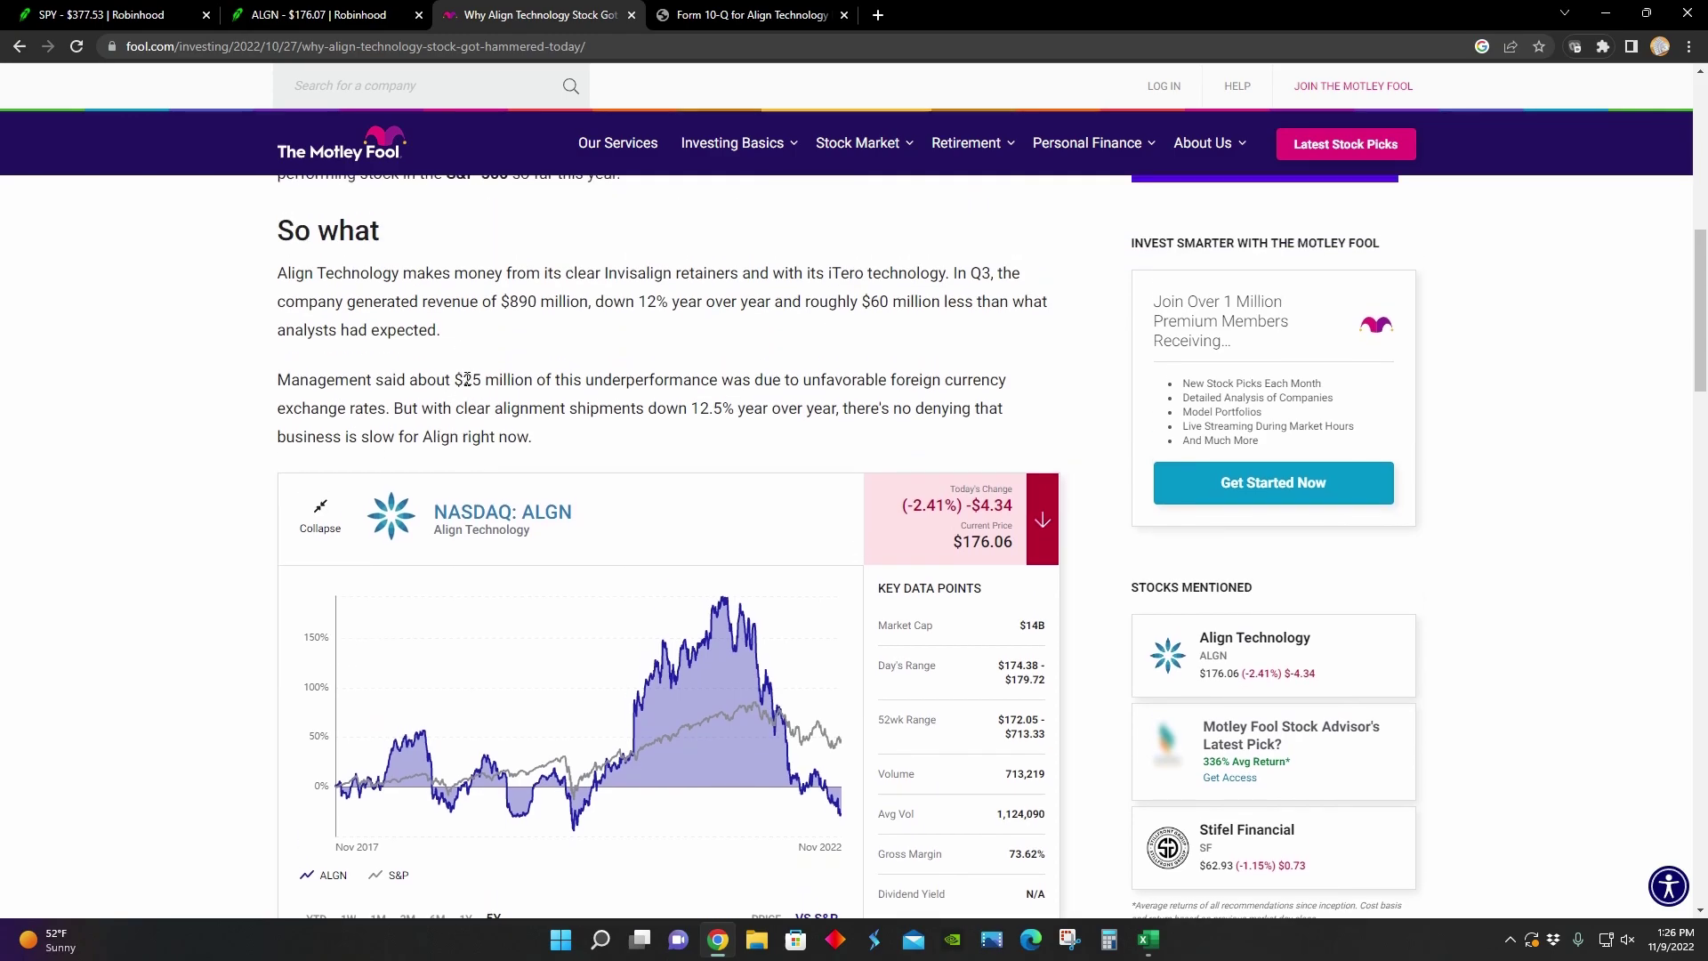
click(738, 15)
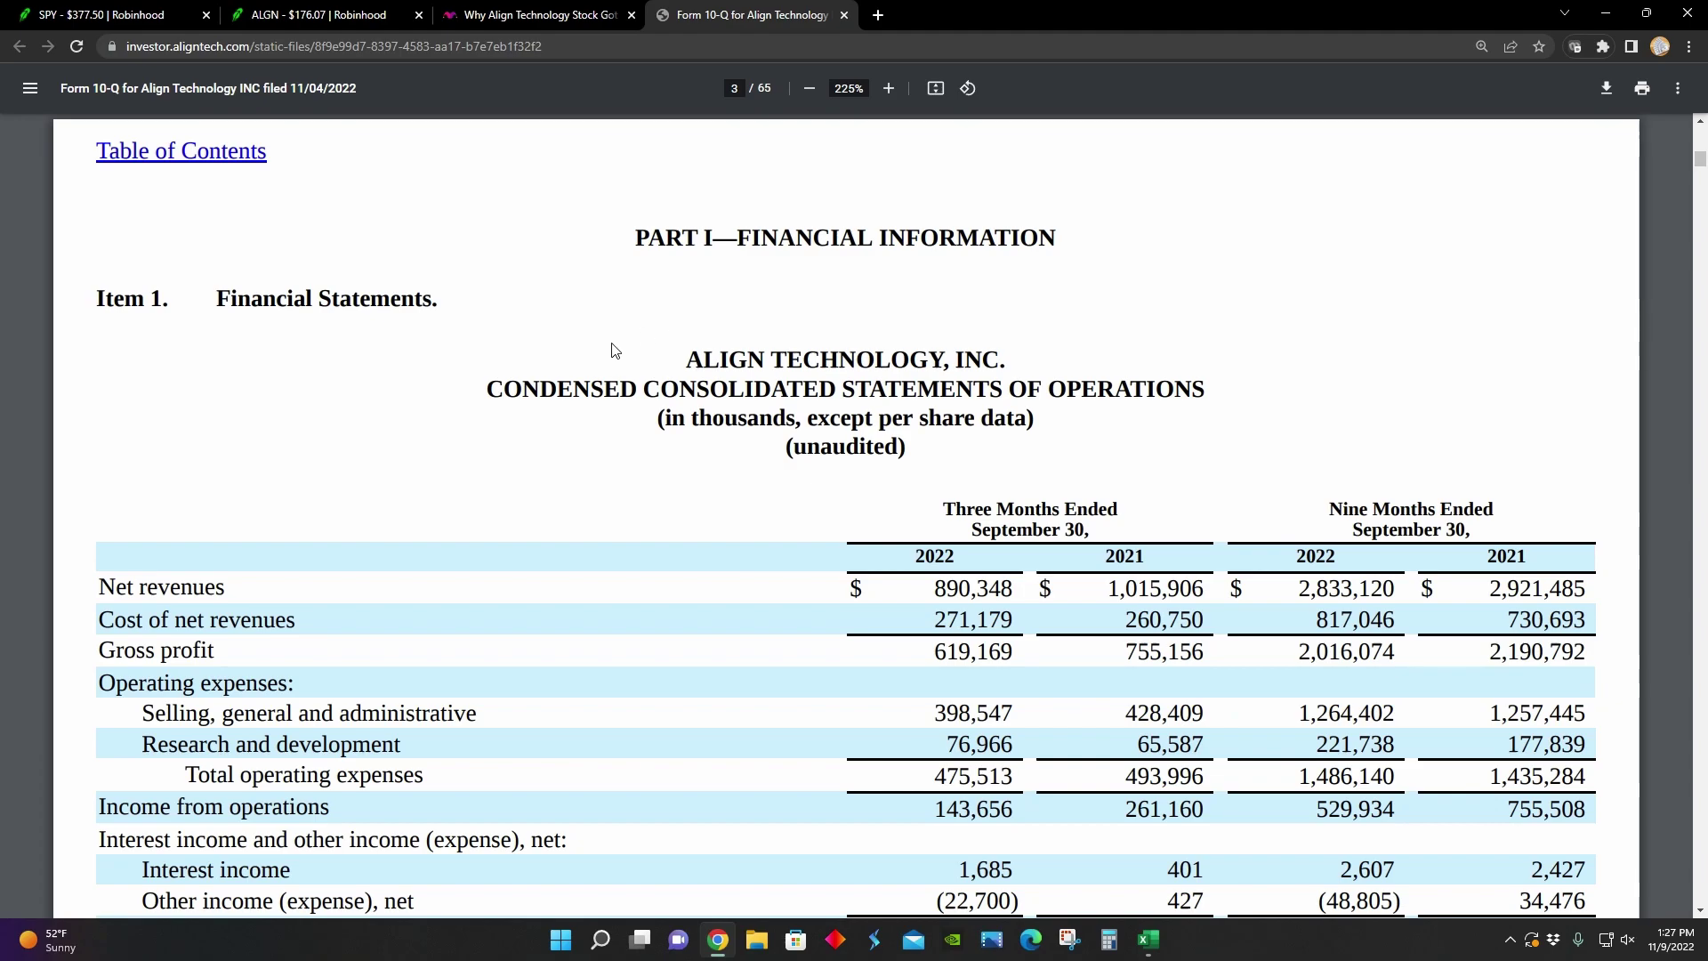
Read the 10-Q statements of operations: net revenues $890,348 versus $1,015,906 thousand
scroll(613, 352, down, 3)
scroll(616, 353, down, 1)
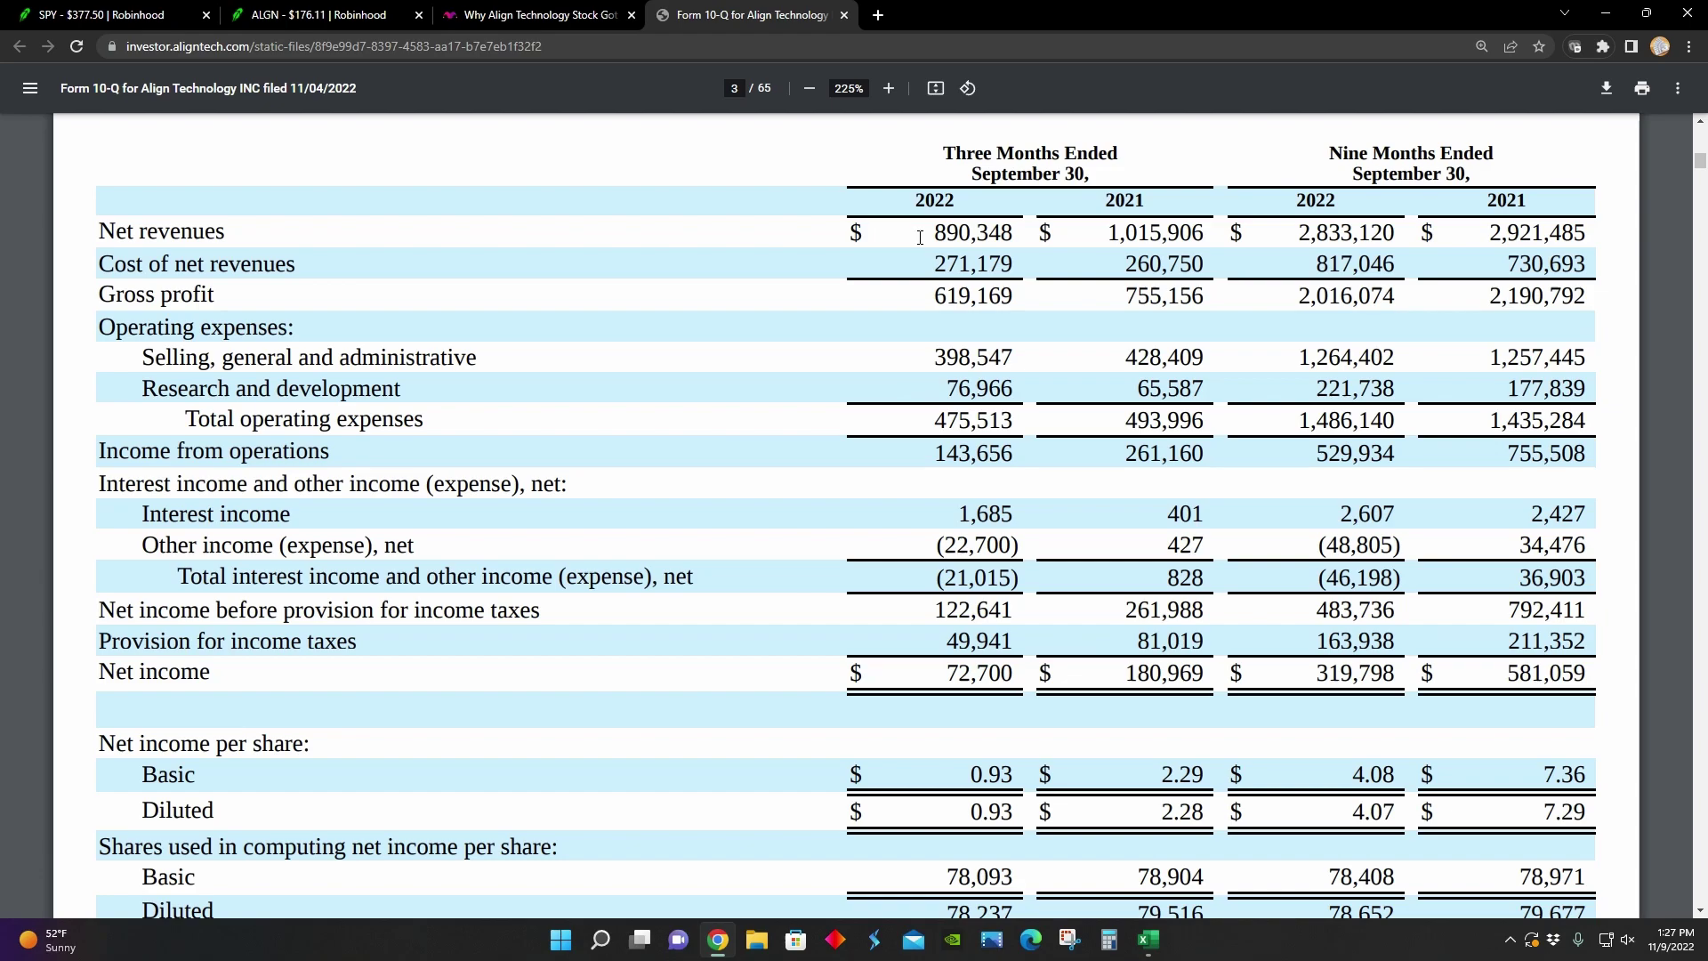
scroll(920, 236, down, 1)
scroll(920, 236, up, 1)
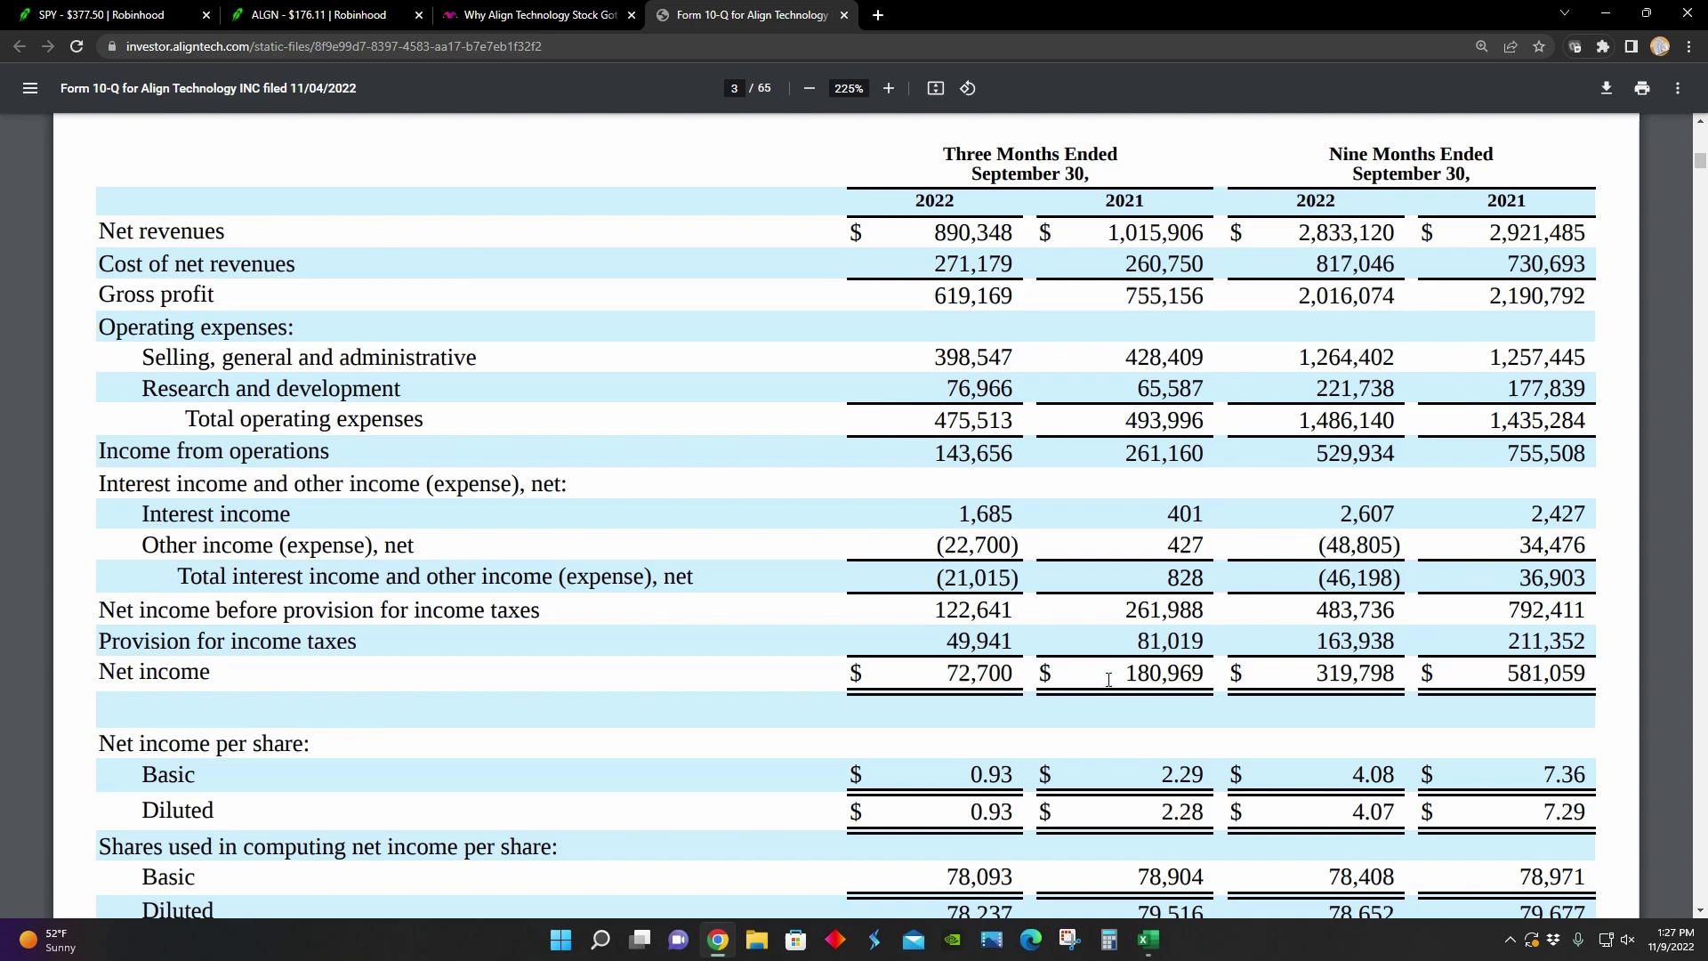
scroll(828, 676, down, 3)
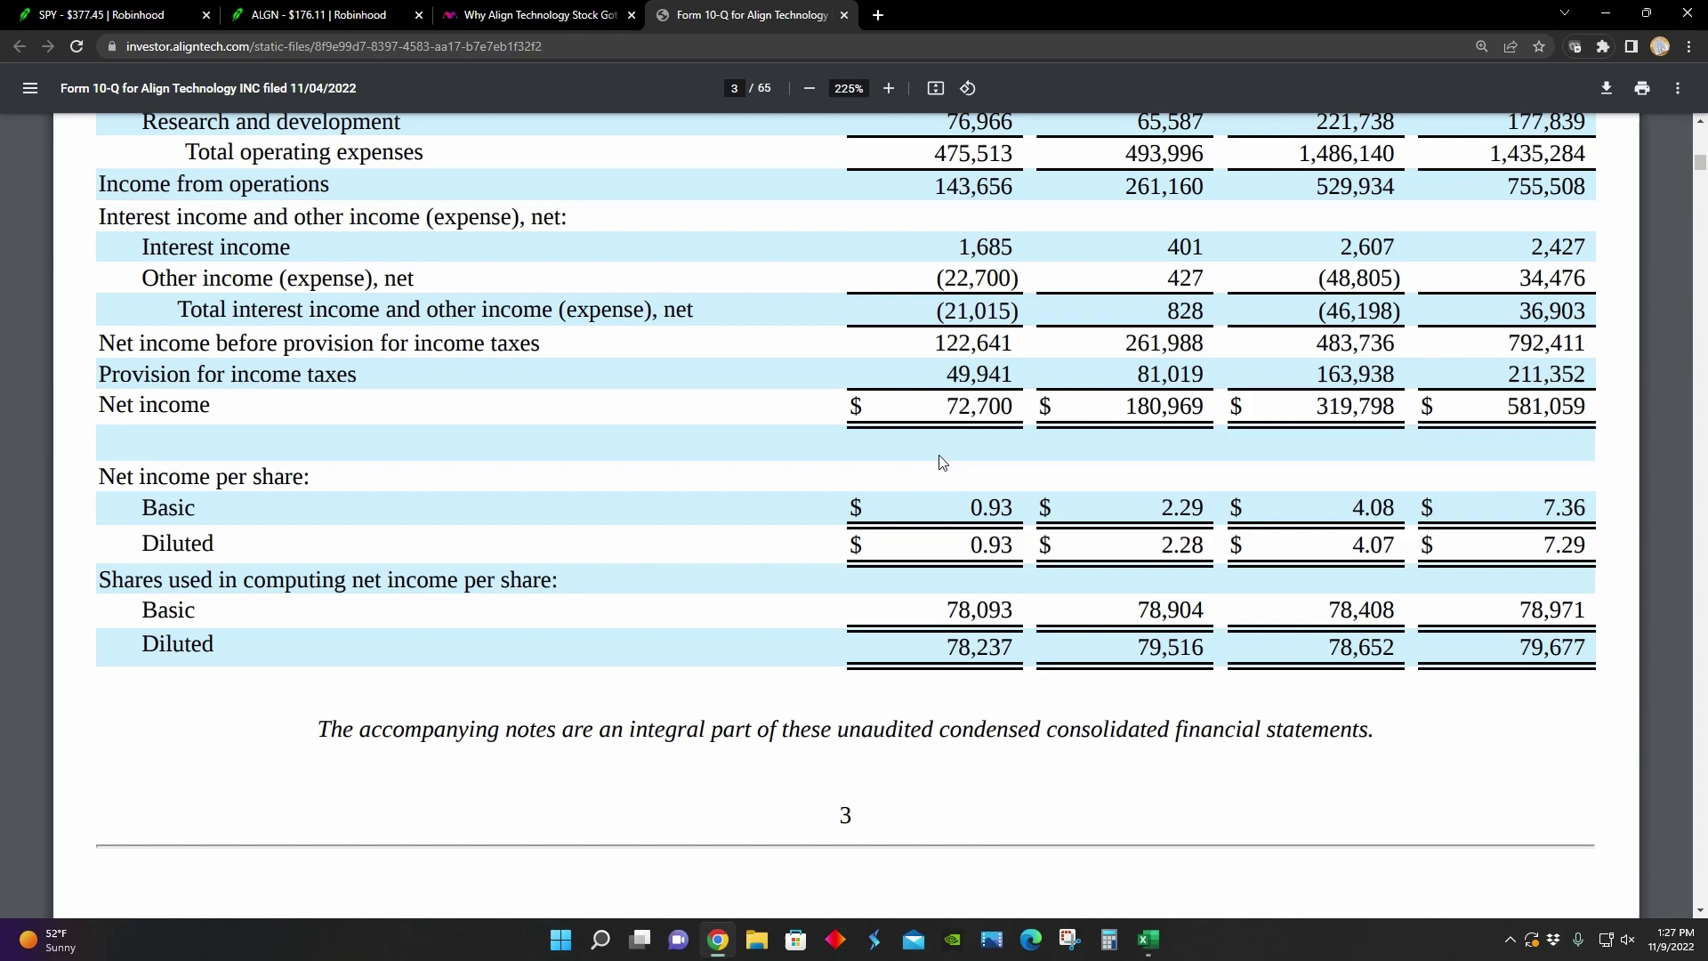
scroll(941, 460, up, 3)
scroll(940, 460, up, 1)
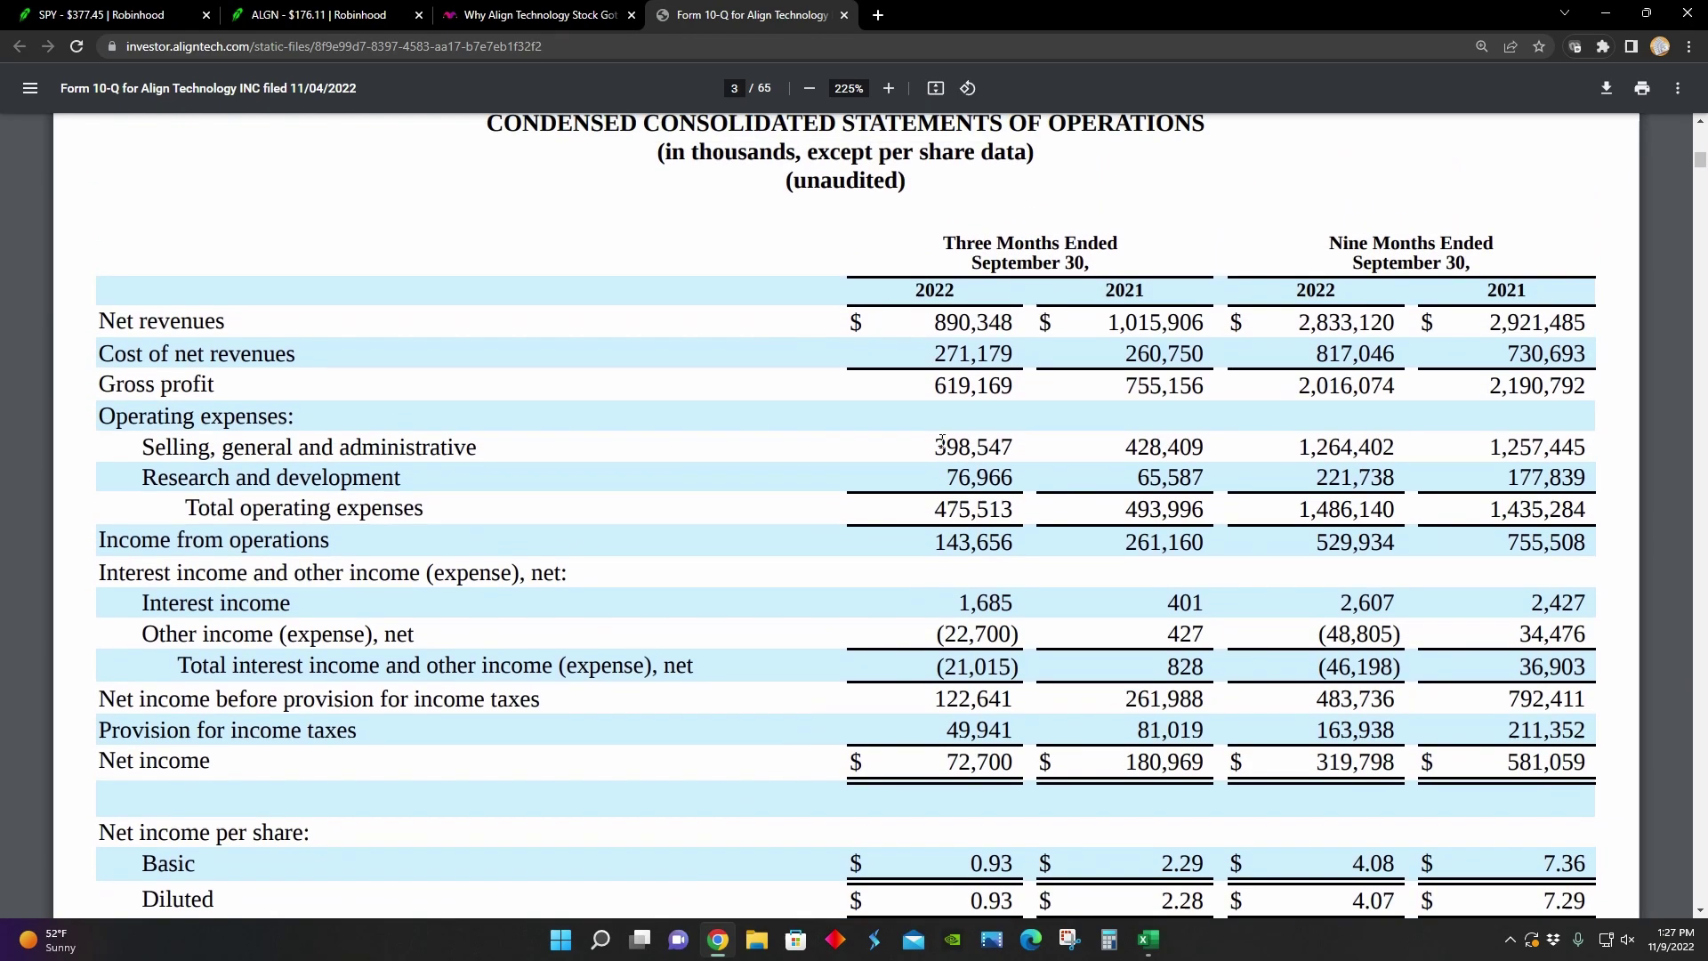
scroll(941, 443, down, 3)
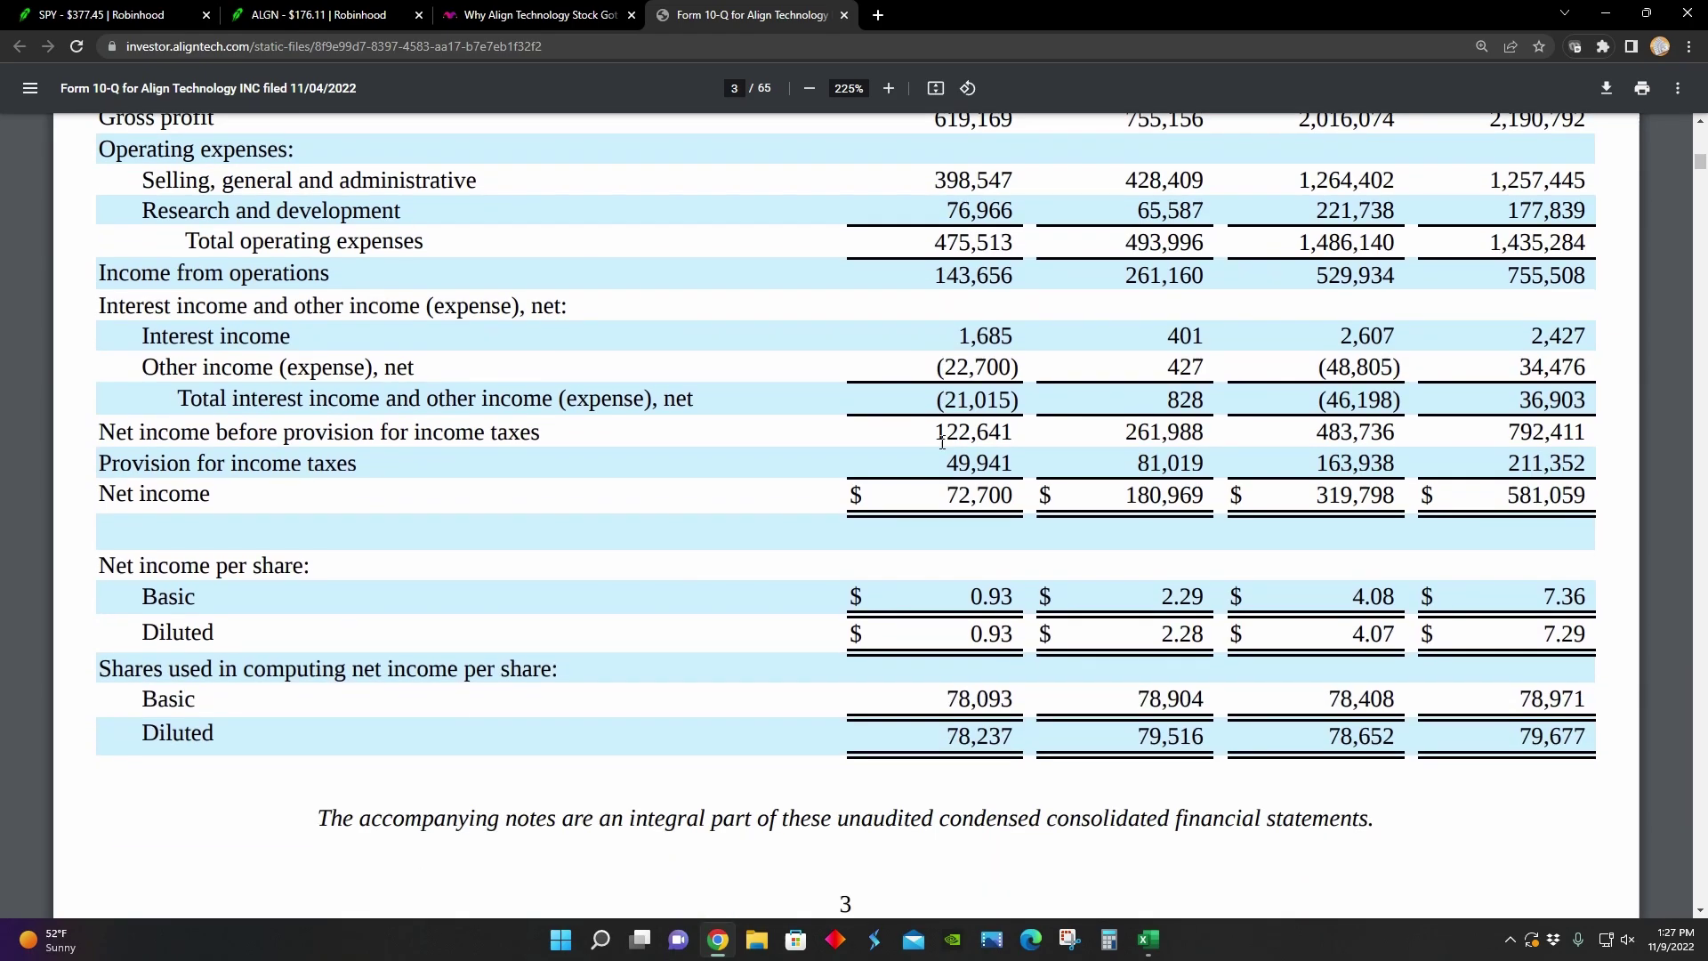
Recheck ALGN's one-year price chart on Robinhood before returning to the 10-Q
click(311, 15)
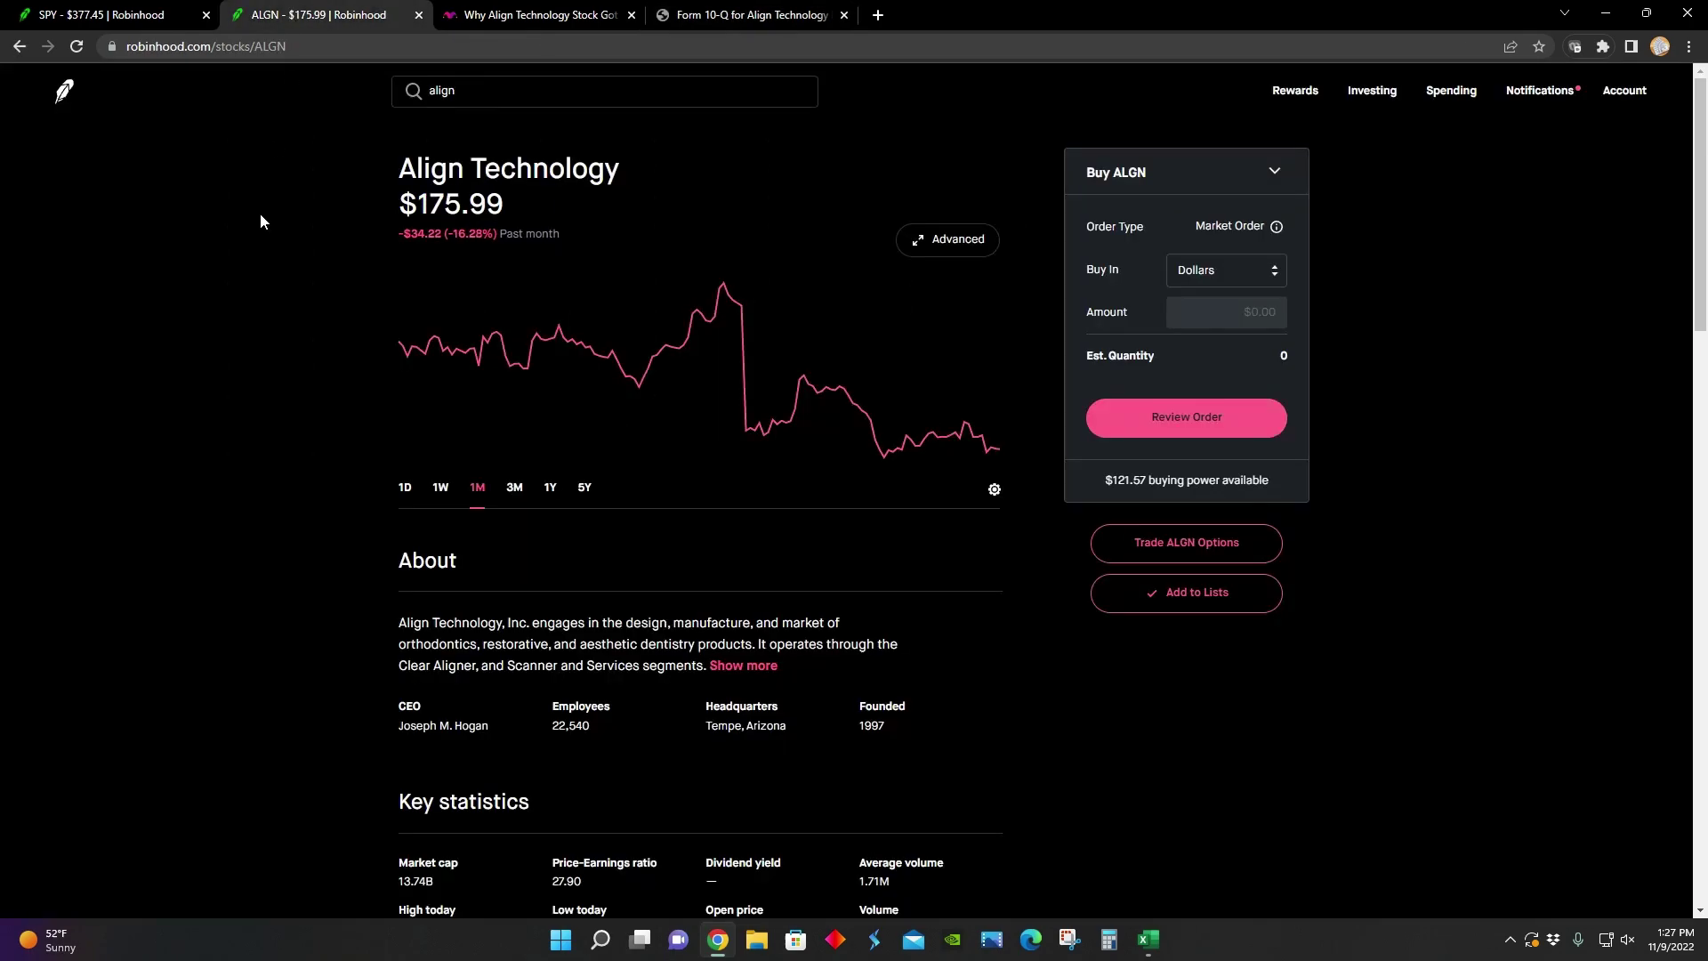
click(549, 487)
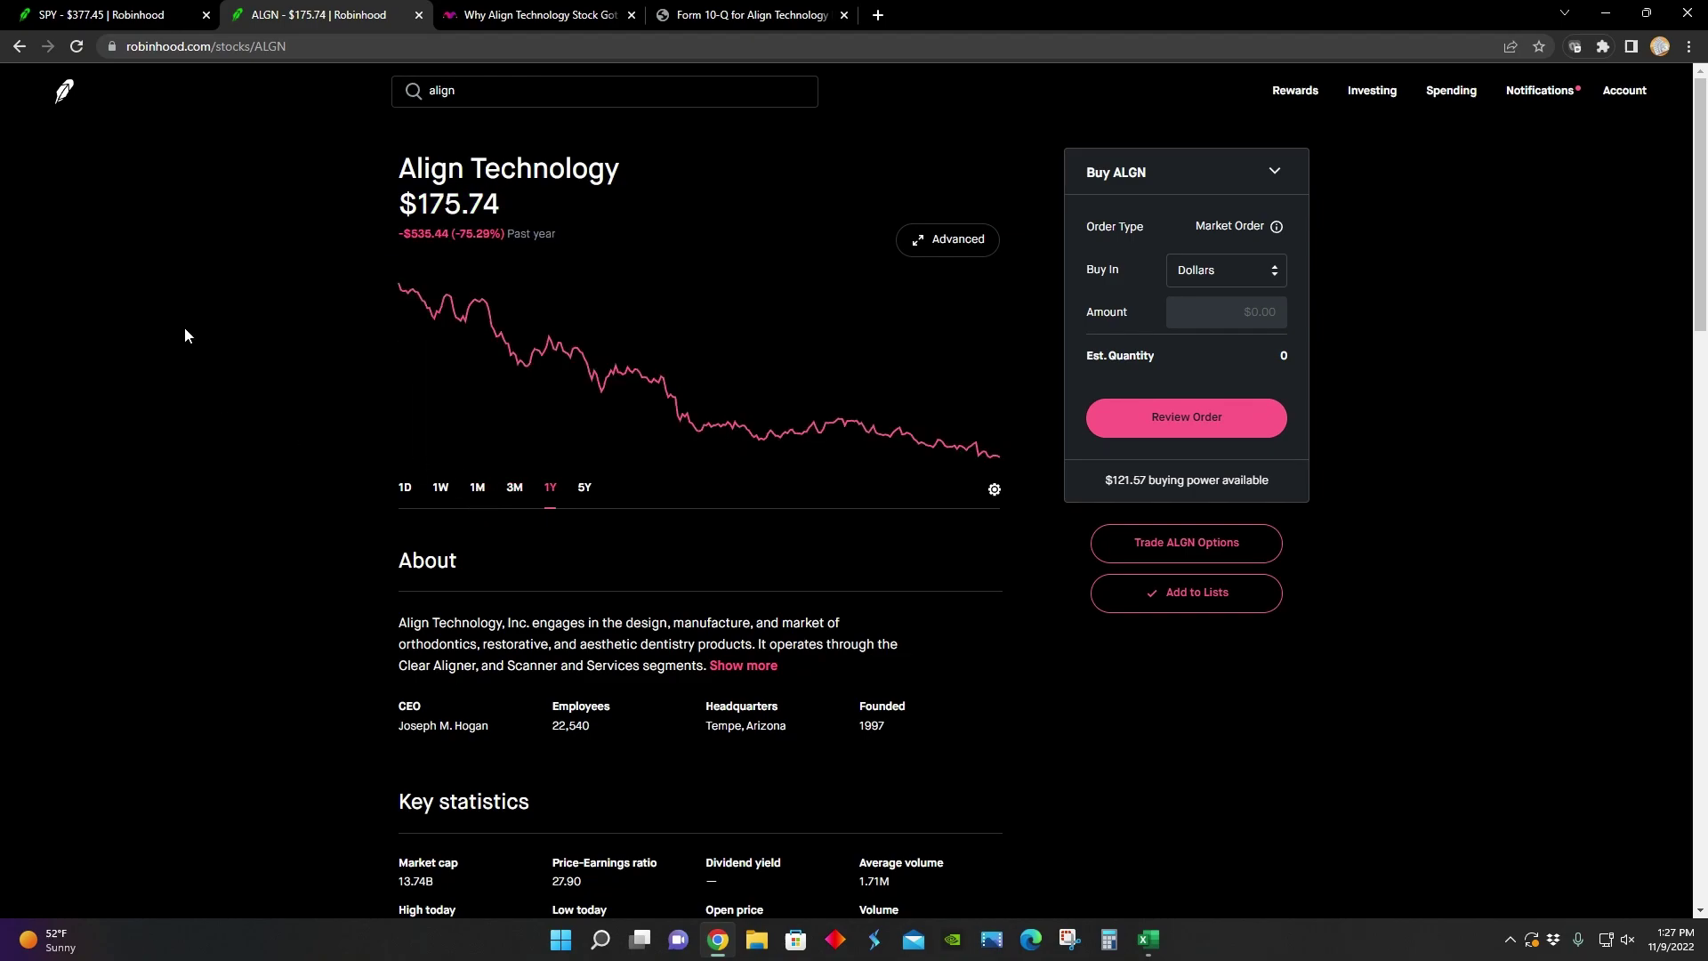
click(711, 14)
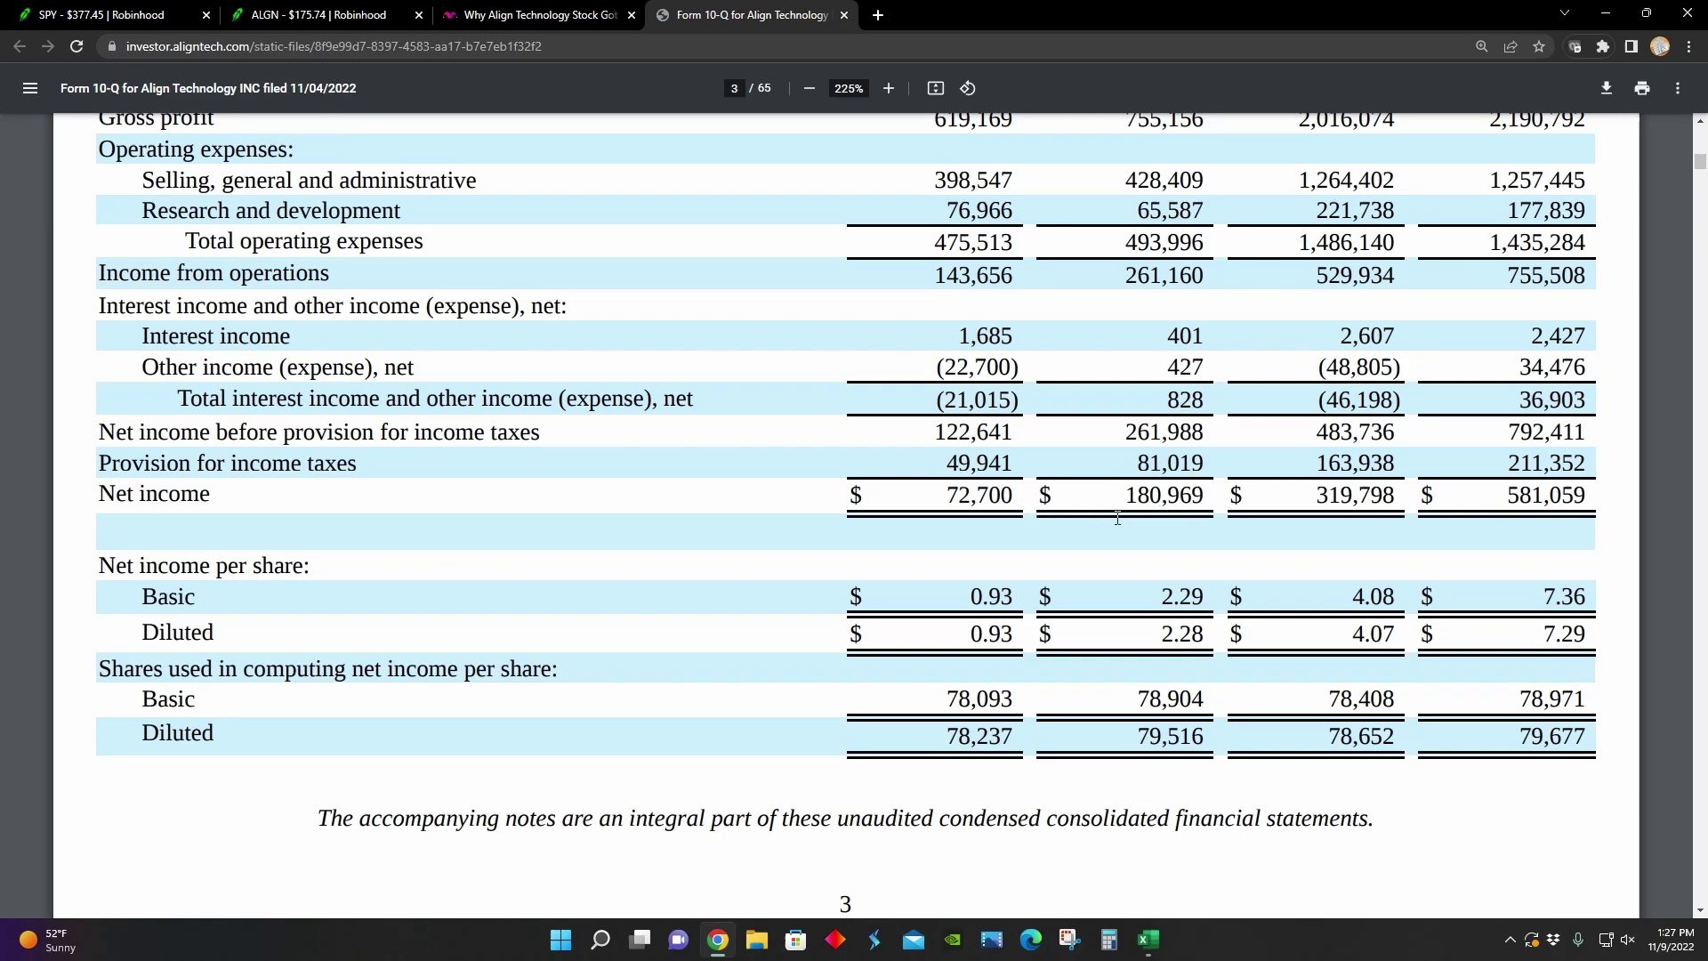
Read down through net income per share and share counts to the balance sheets
scroll(1107, 522, down, 2)
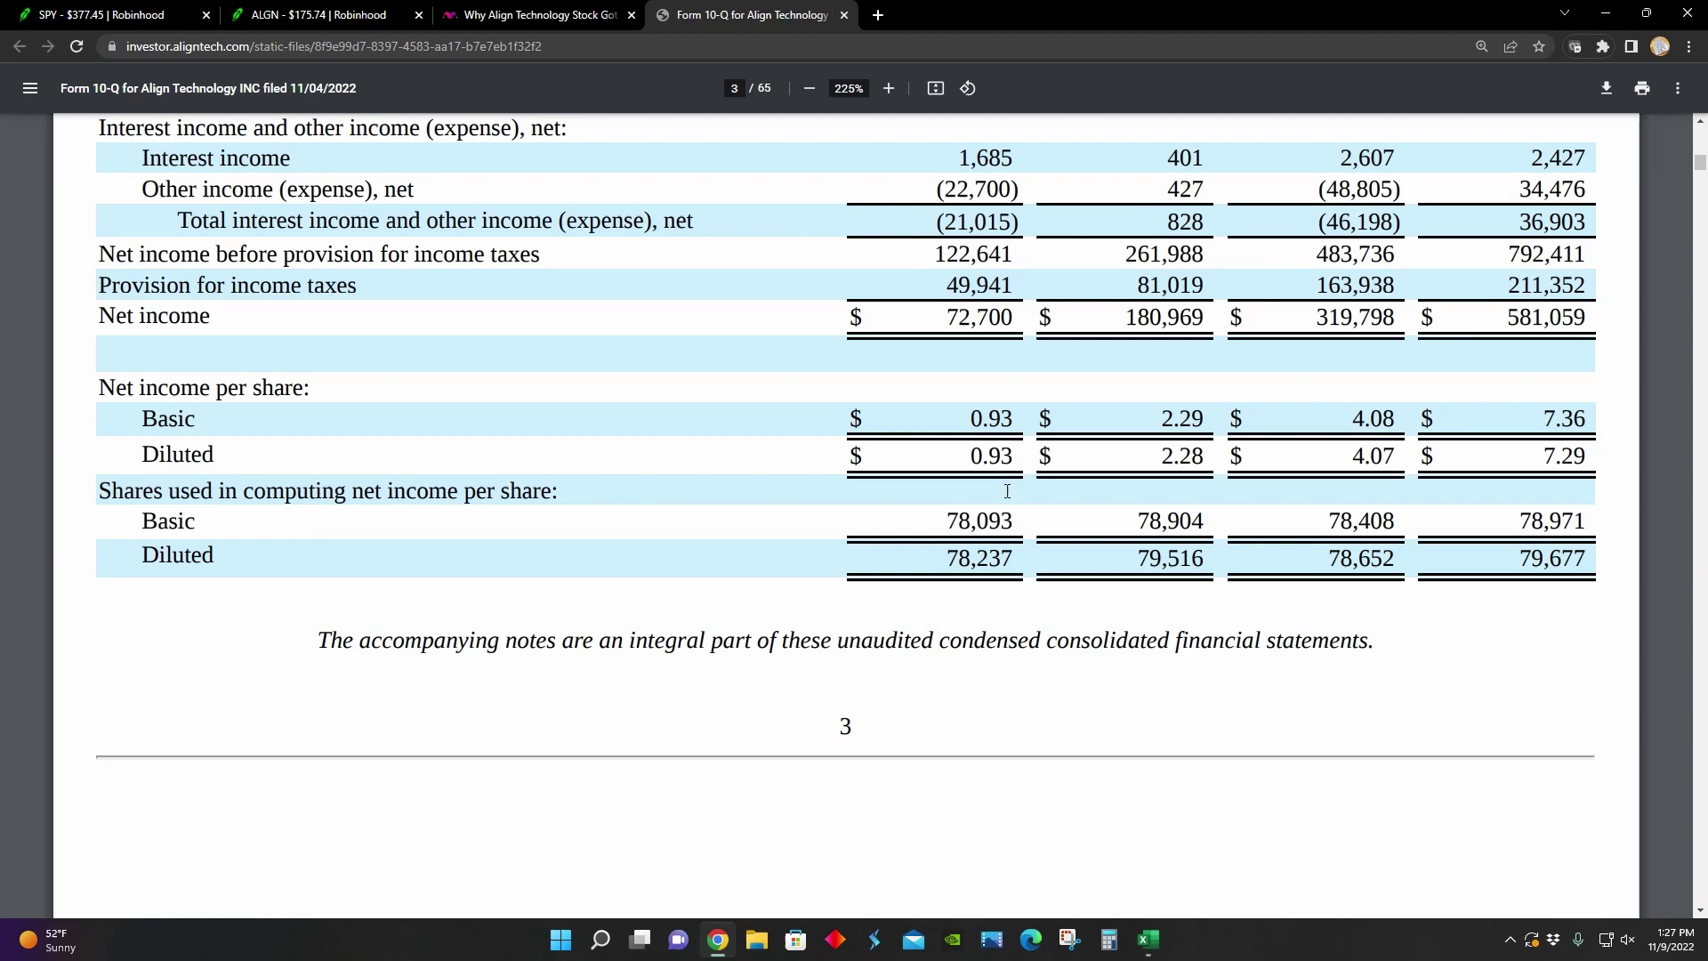
scroll(1056, 488, down, 2)
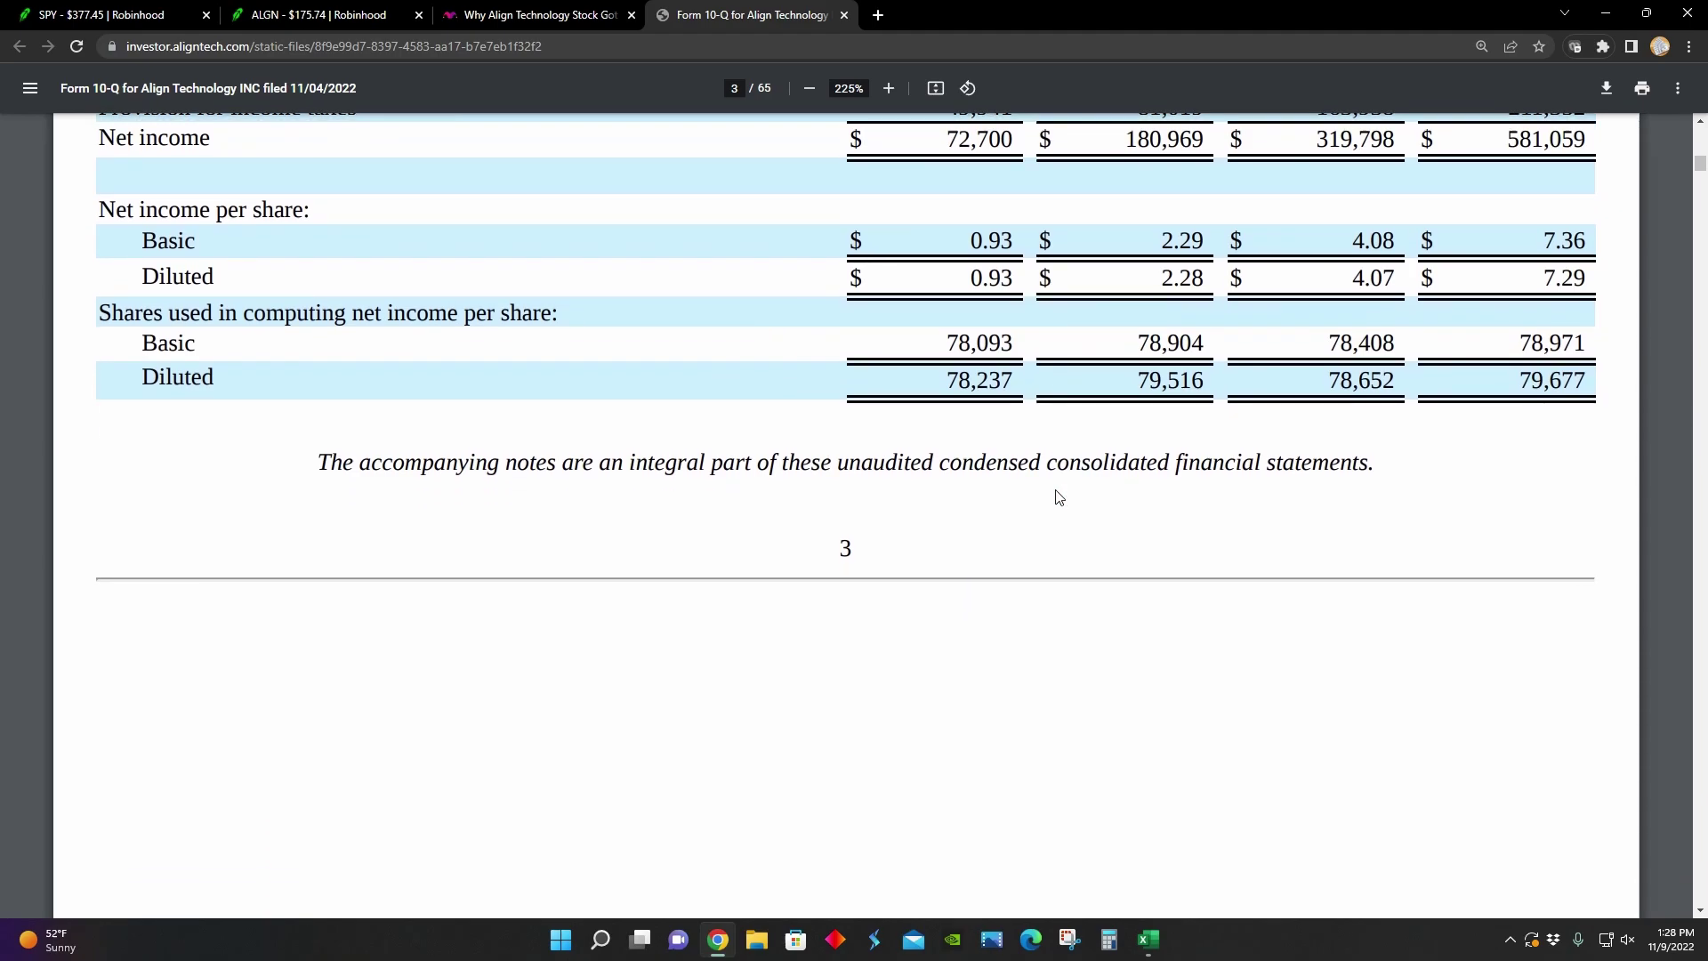
scroll(1056, 489, up, 7)
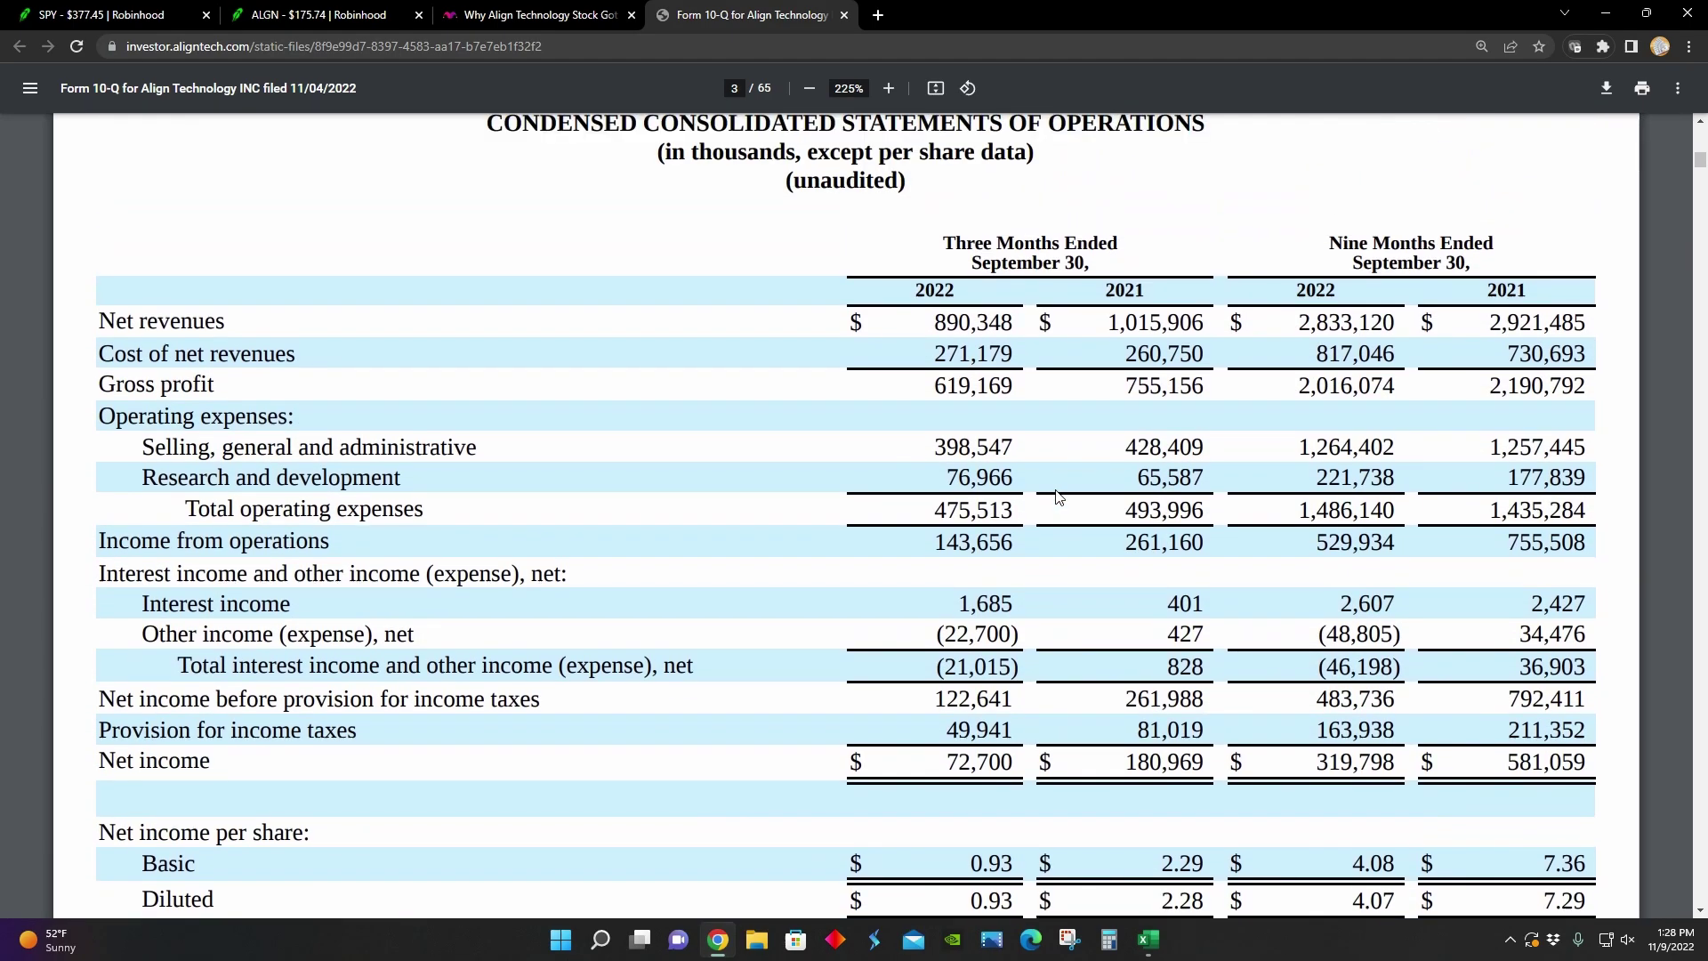
scroll(1058, 496, up, 1)
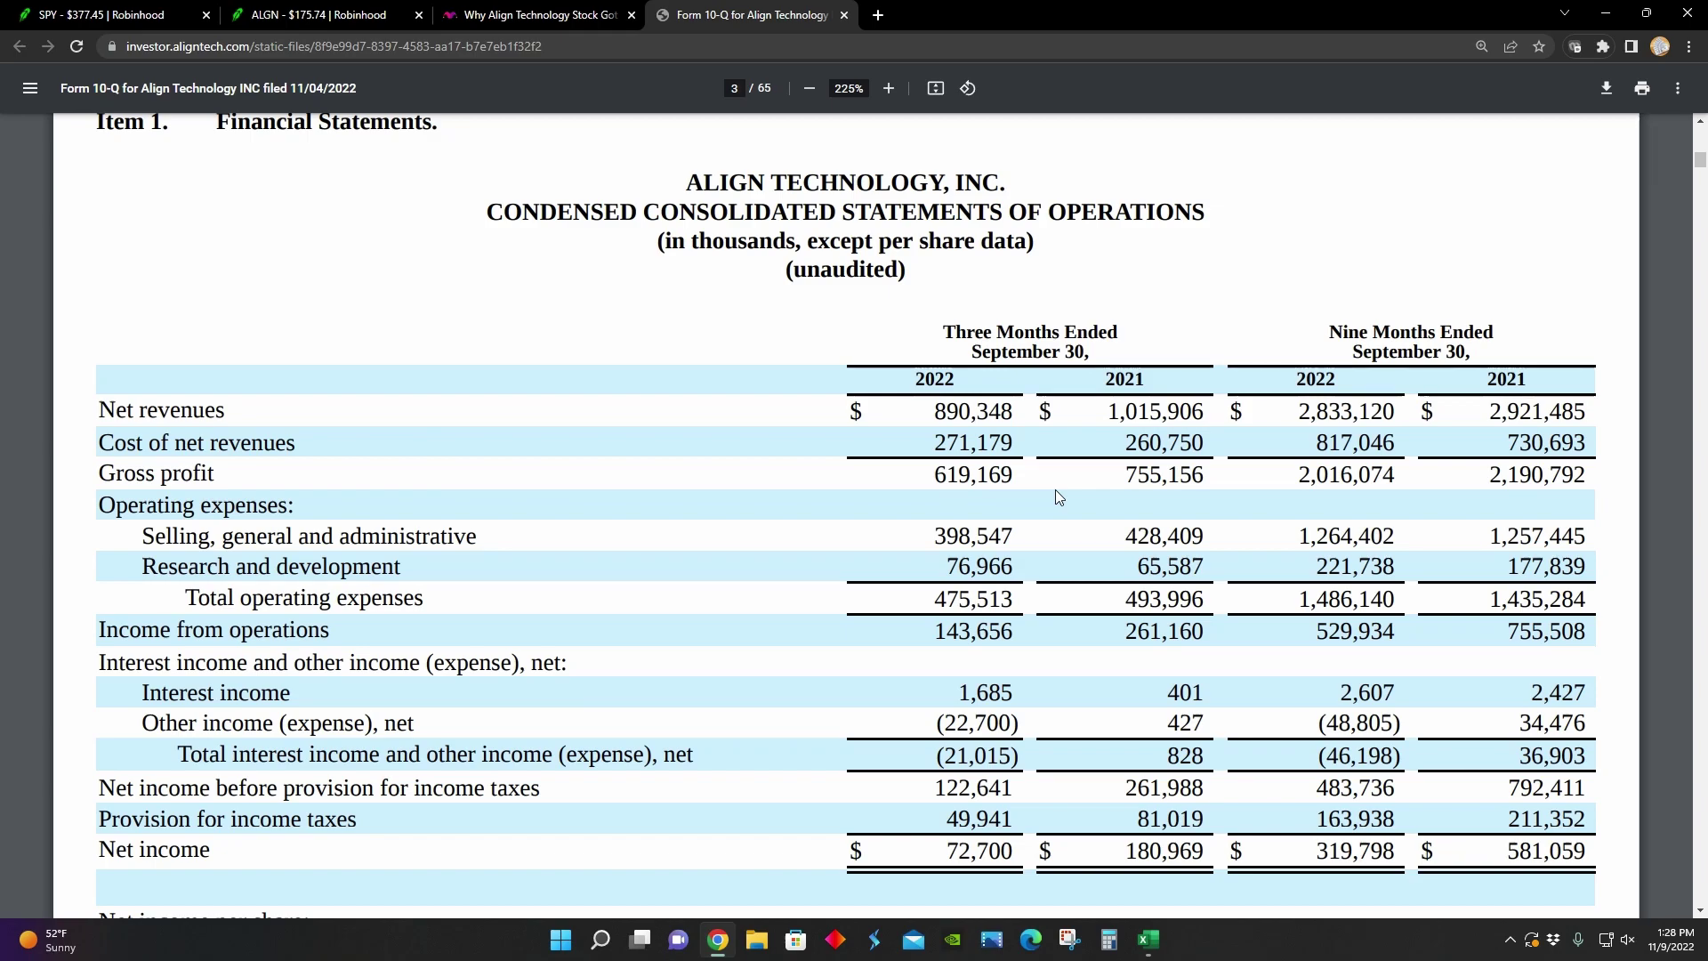
scroll(1055, 491, down, 6)
scroll(1056, 498, down, 10)
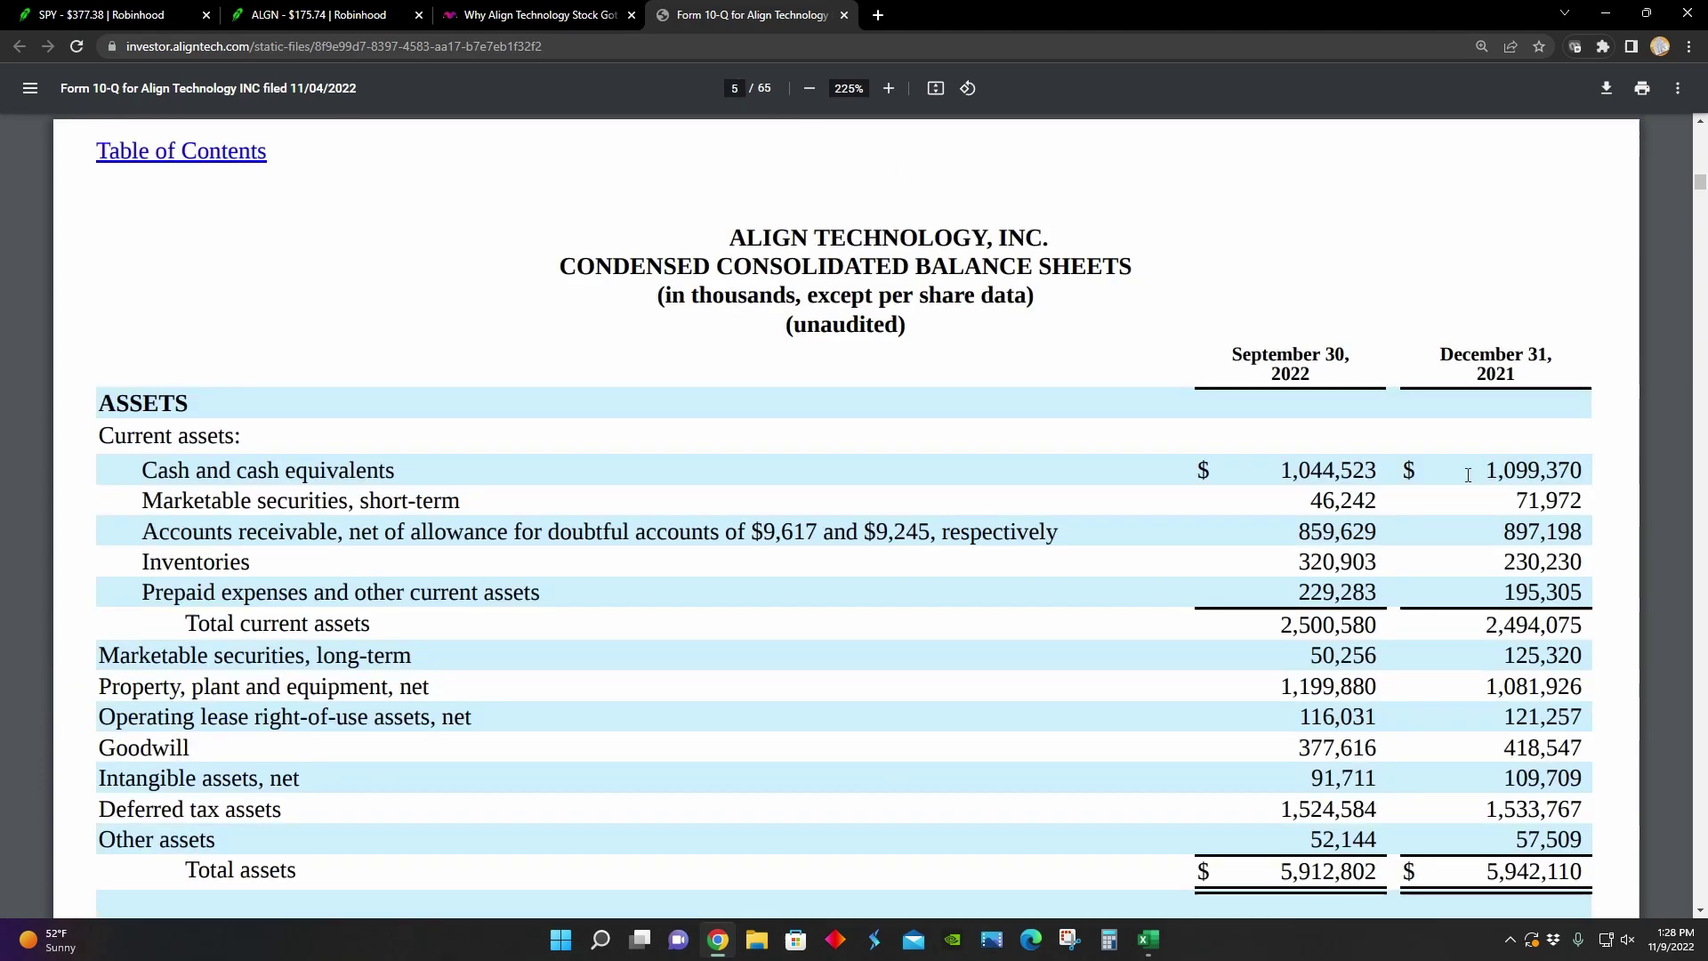
Review balance sheet assets, liabilities and equity, ending at stockholders' equity $3,694,622 thousand
scroll(1280, 466, down, 1)
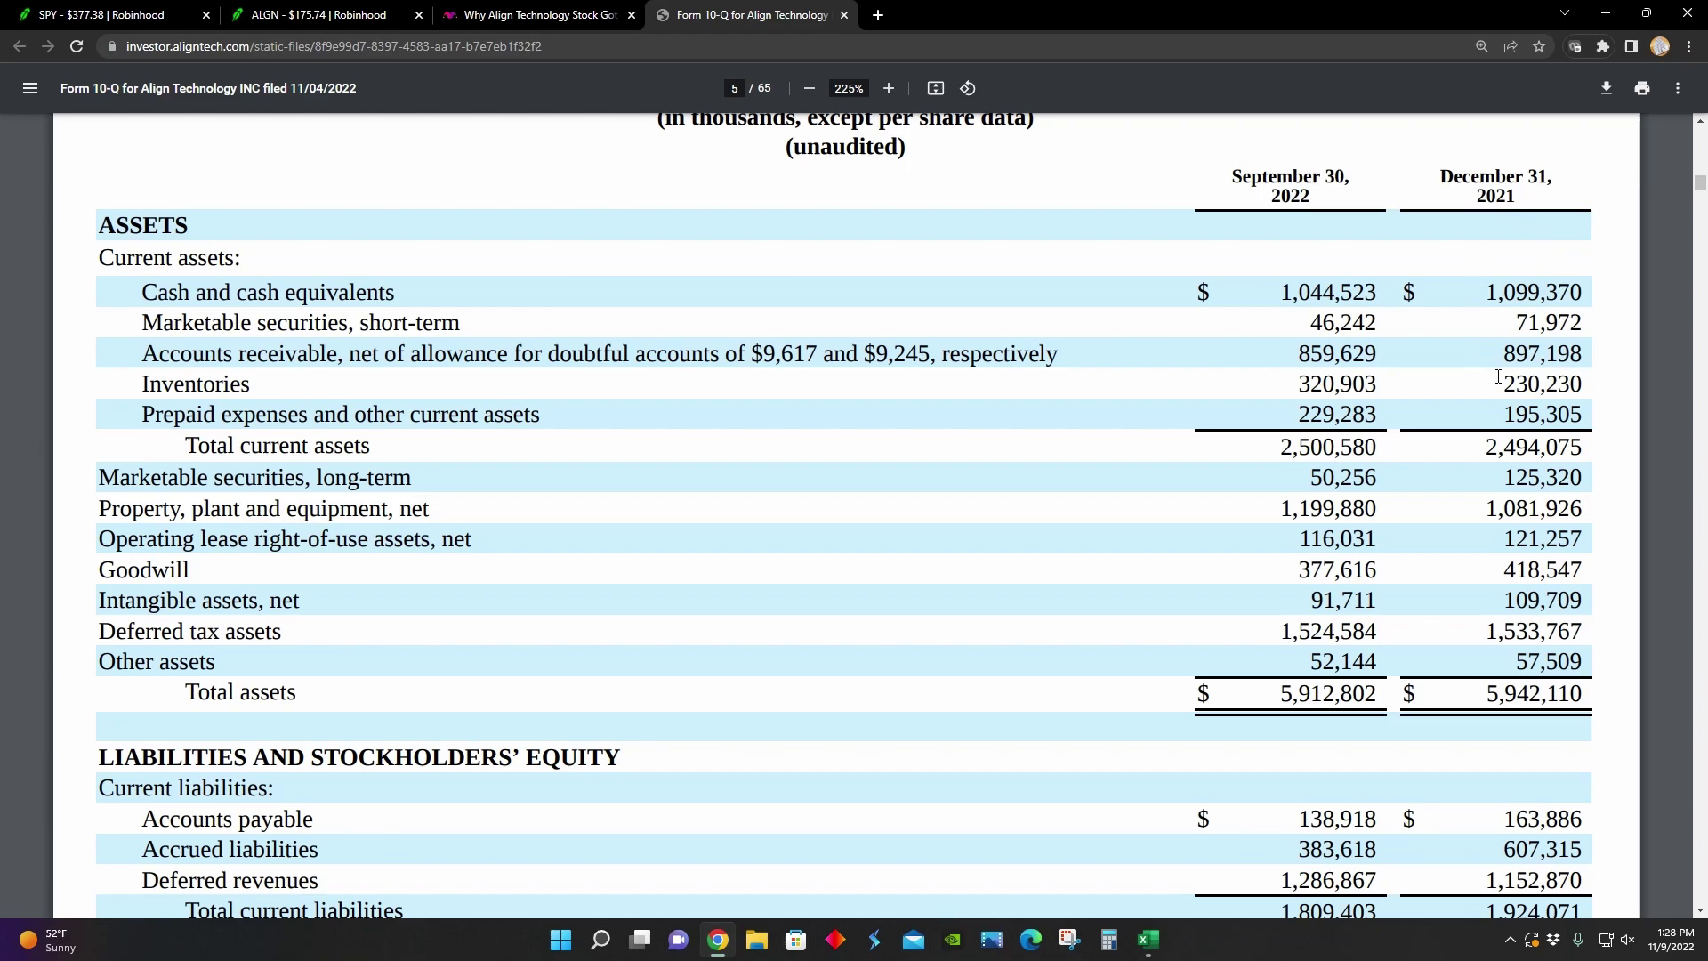
scroll(1496, 480, down, 2)
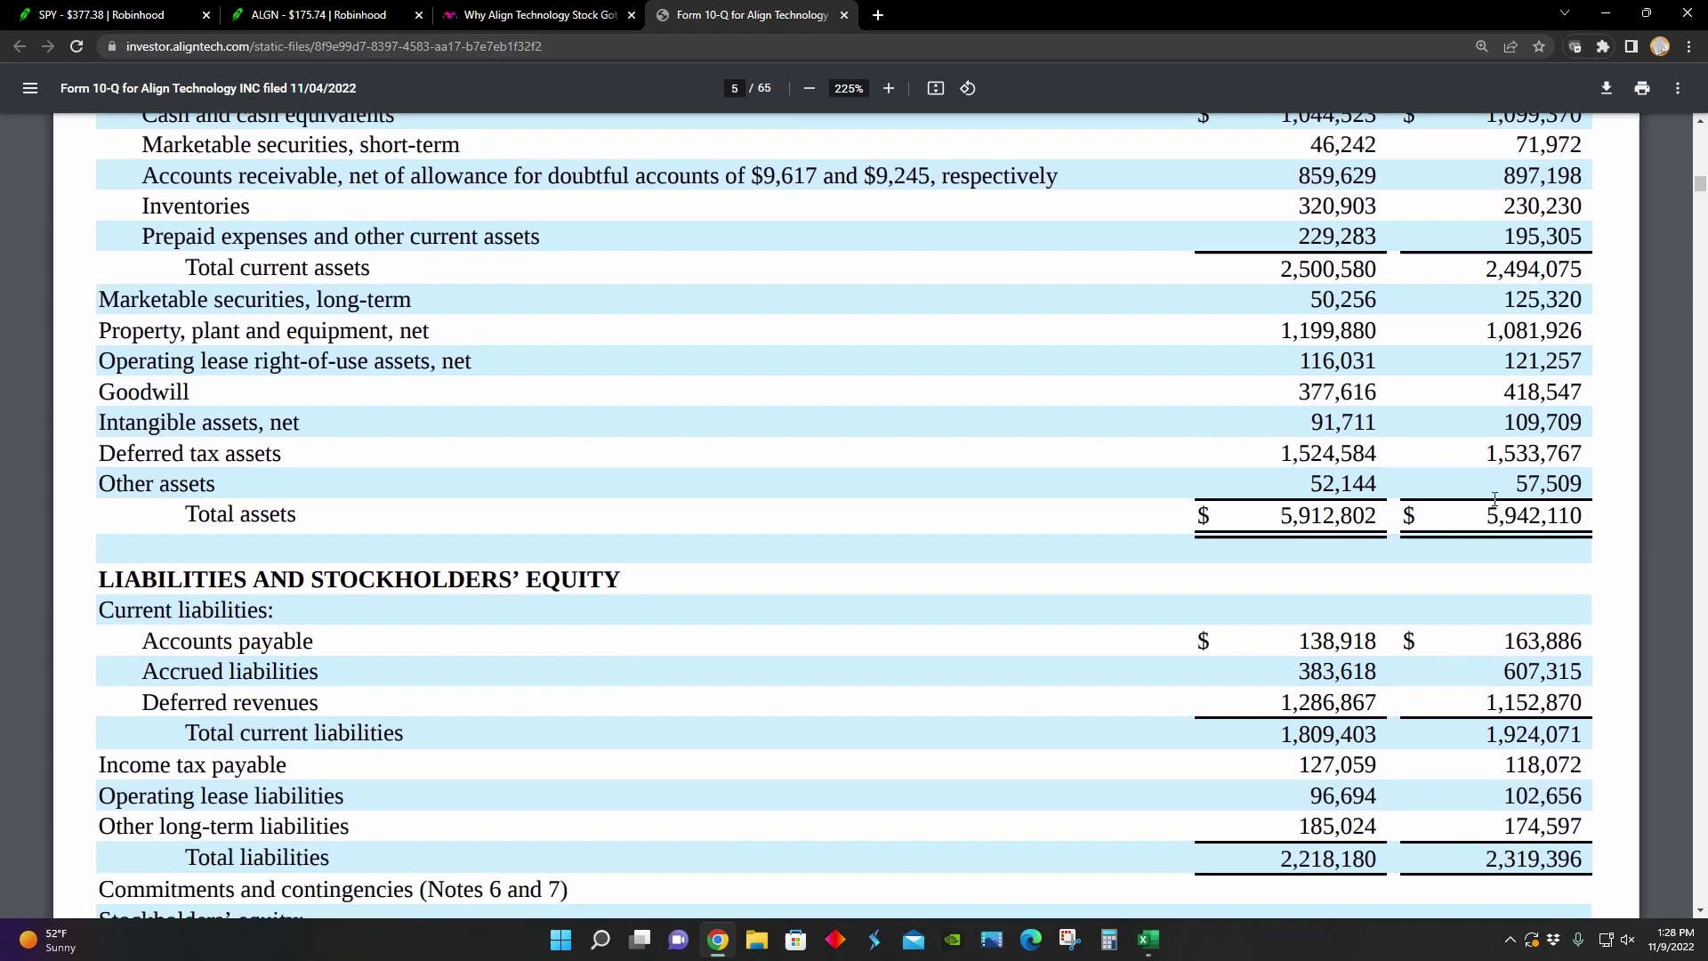
scroll(1495, 498, down, 2)
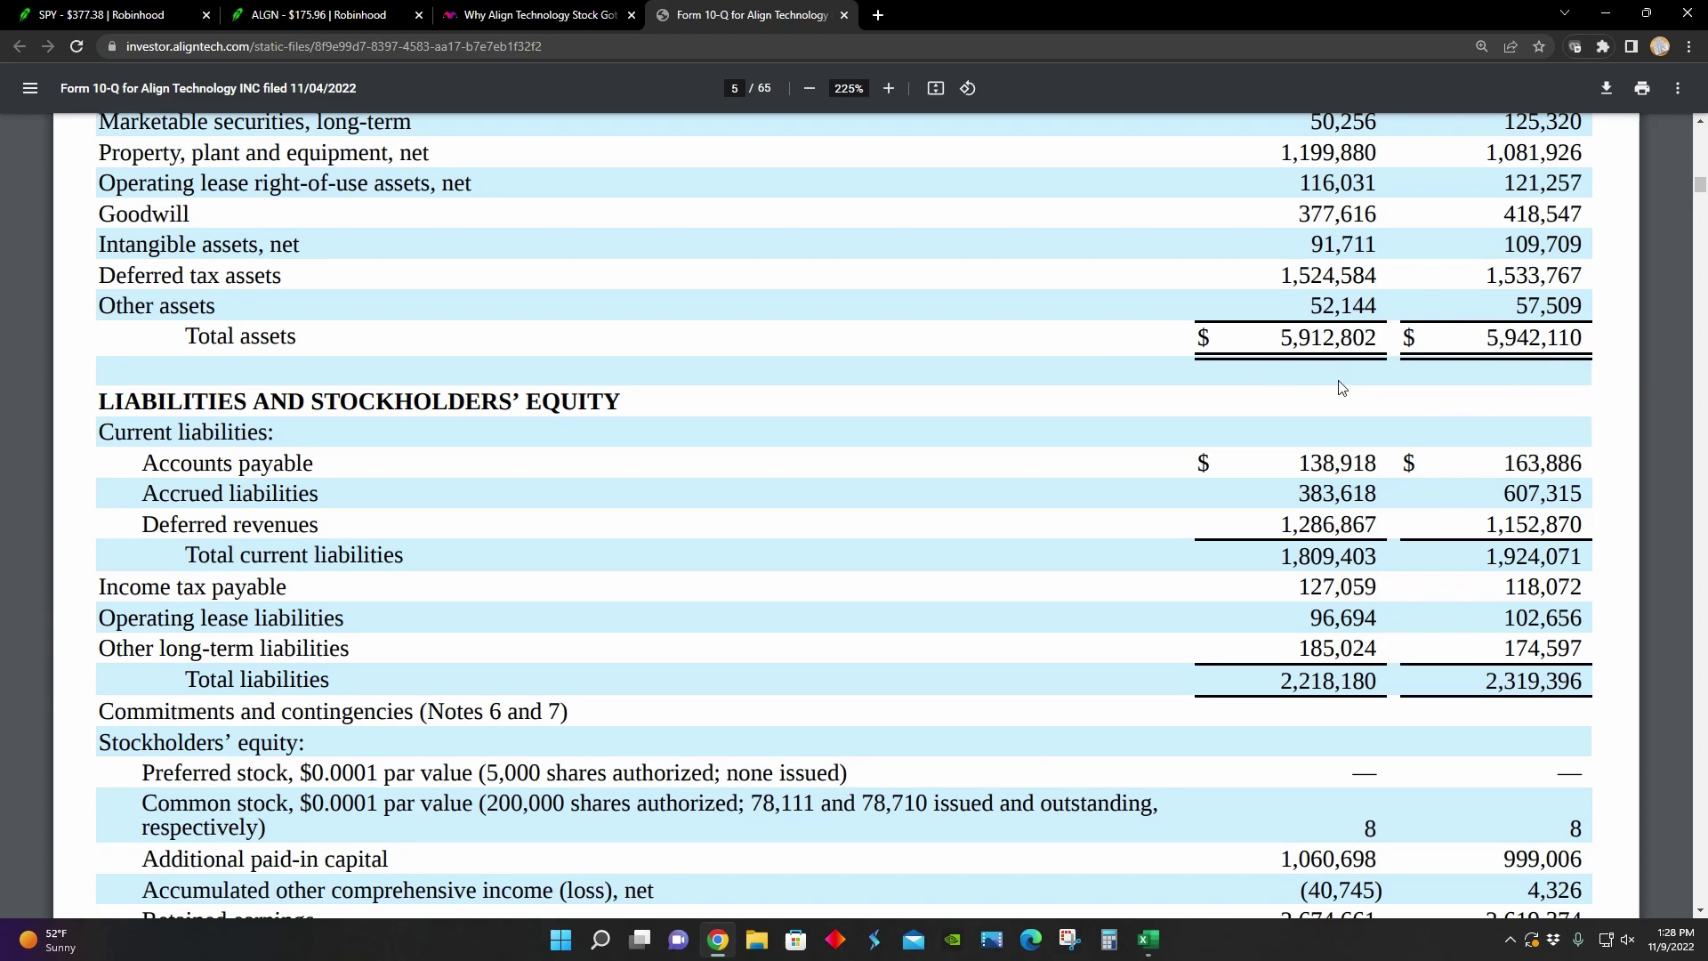
scroll(1333, 404, down, 3)
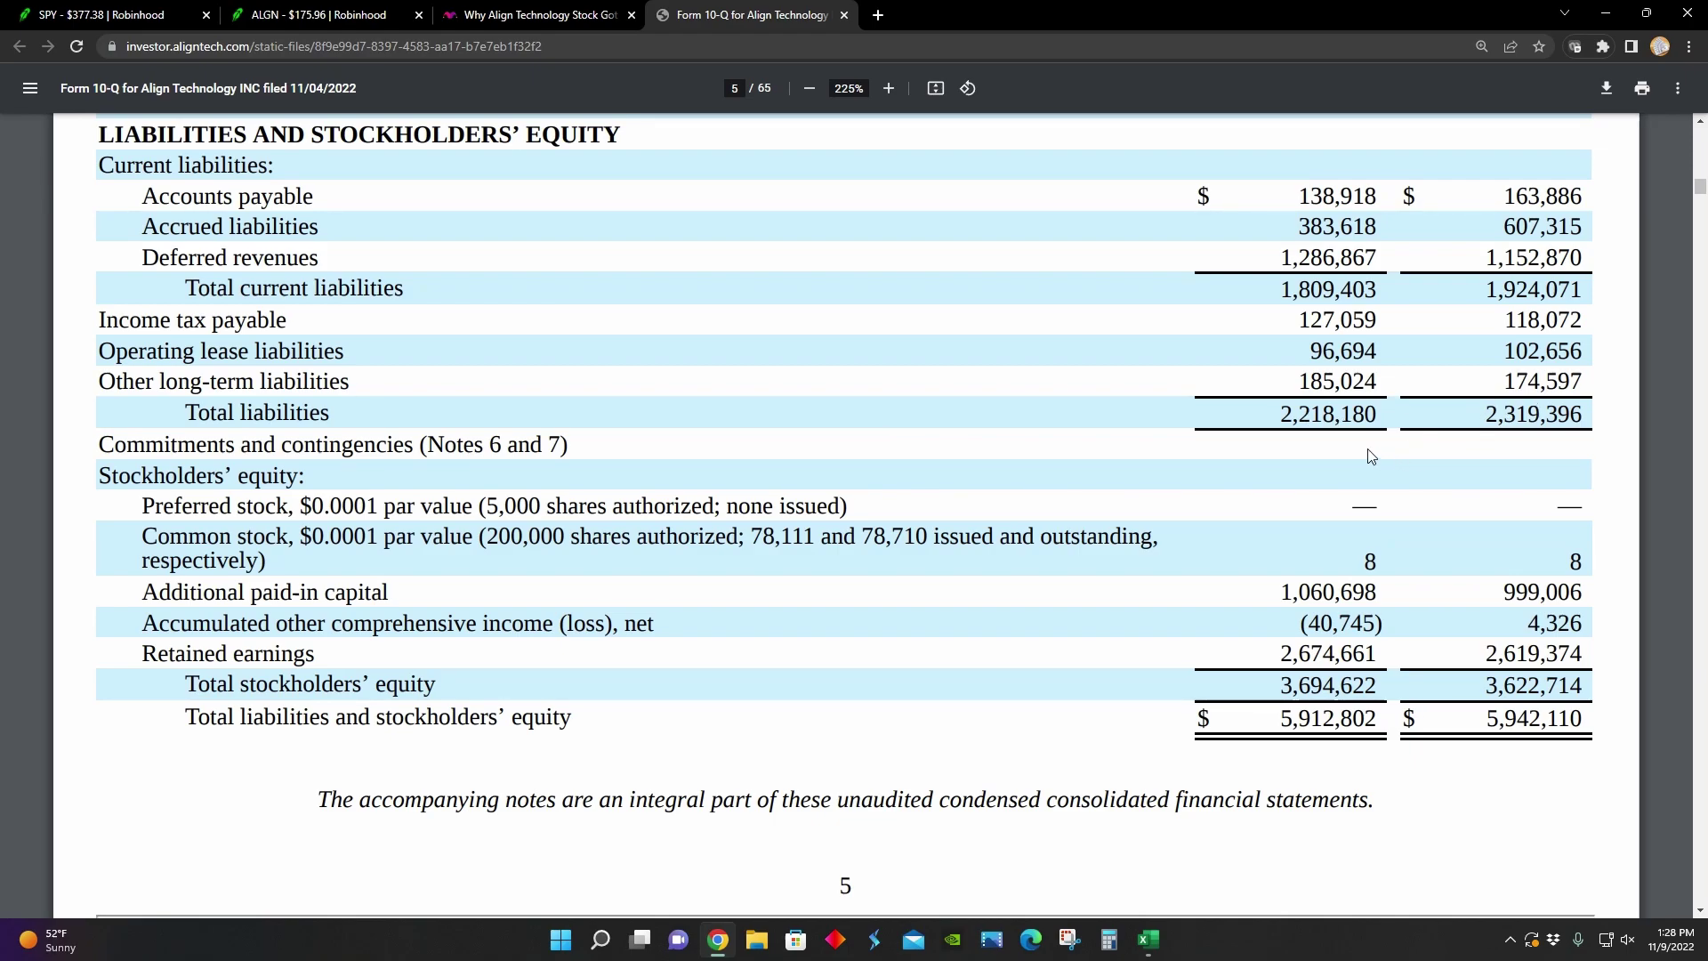
scroll(1132, 689, down, 1)
scroll(1132, 689, down, 1)
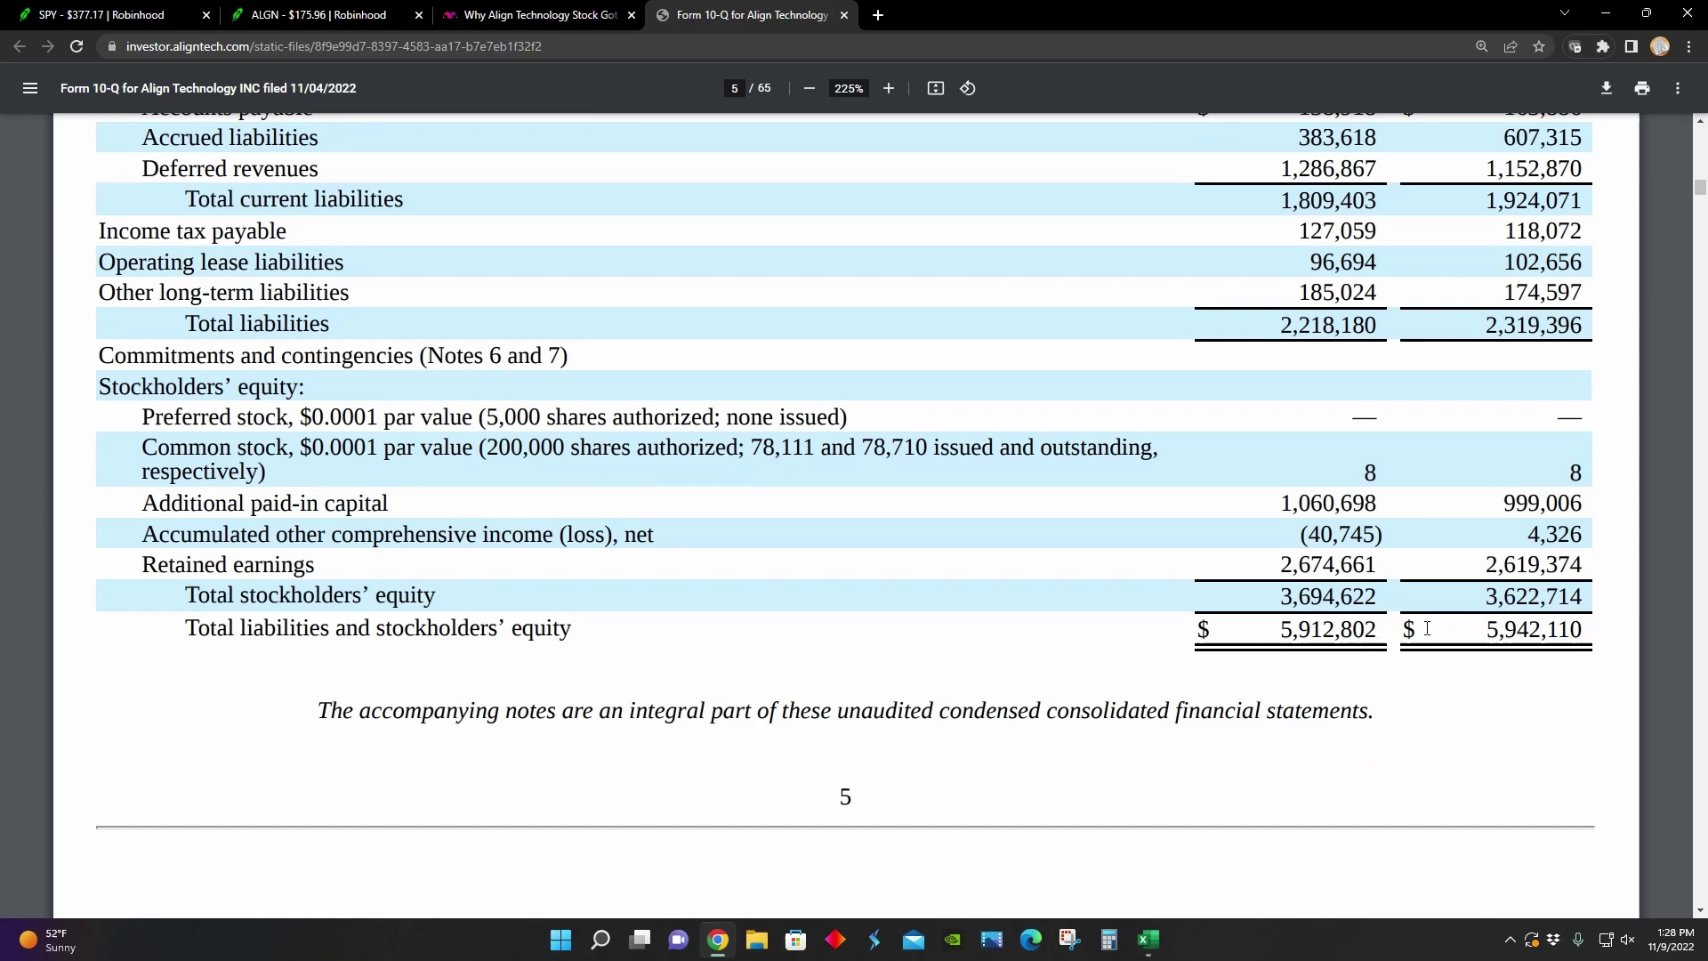
scroll(1250, 601, up, 5)
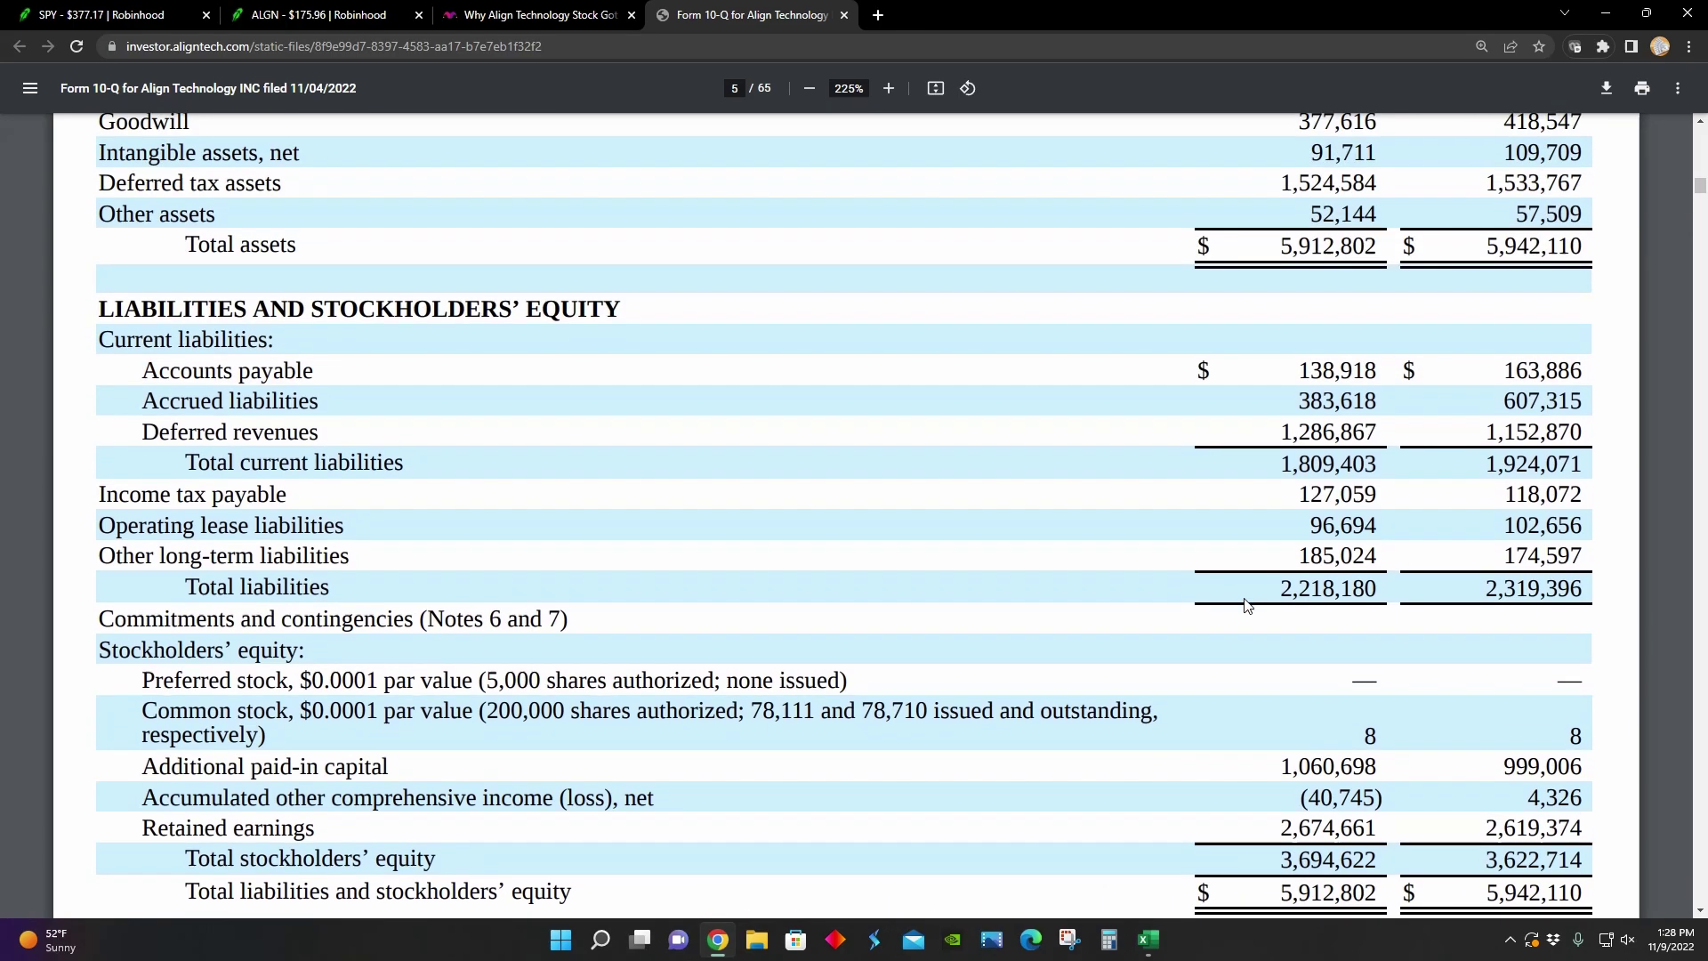
scroll(1323, 703, up, 3)
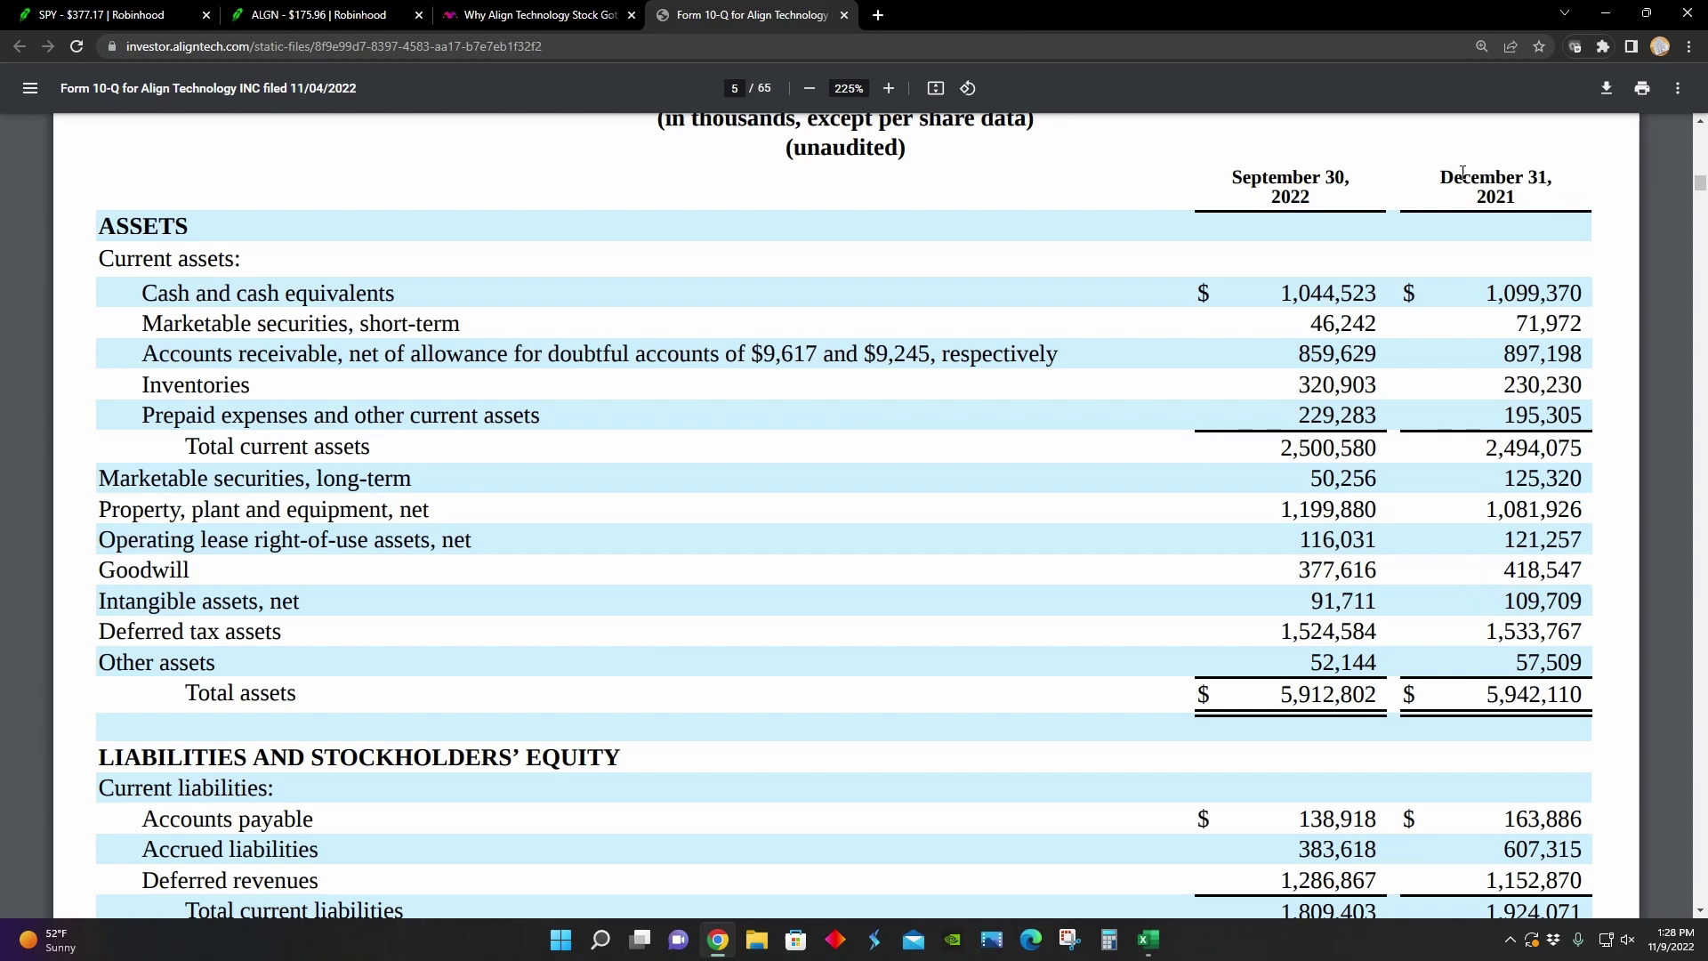
scroll(1372, 518, down, 4)
scroll(1372, 517, down, 3)
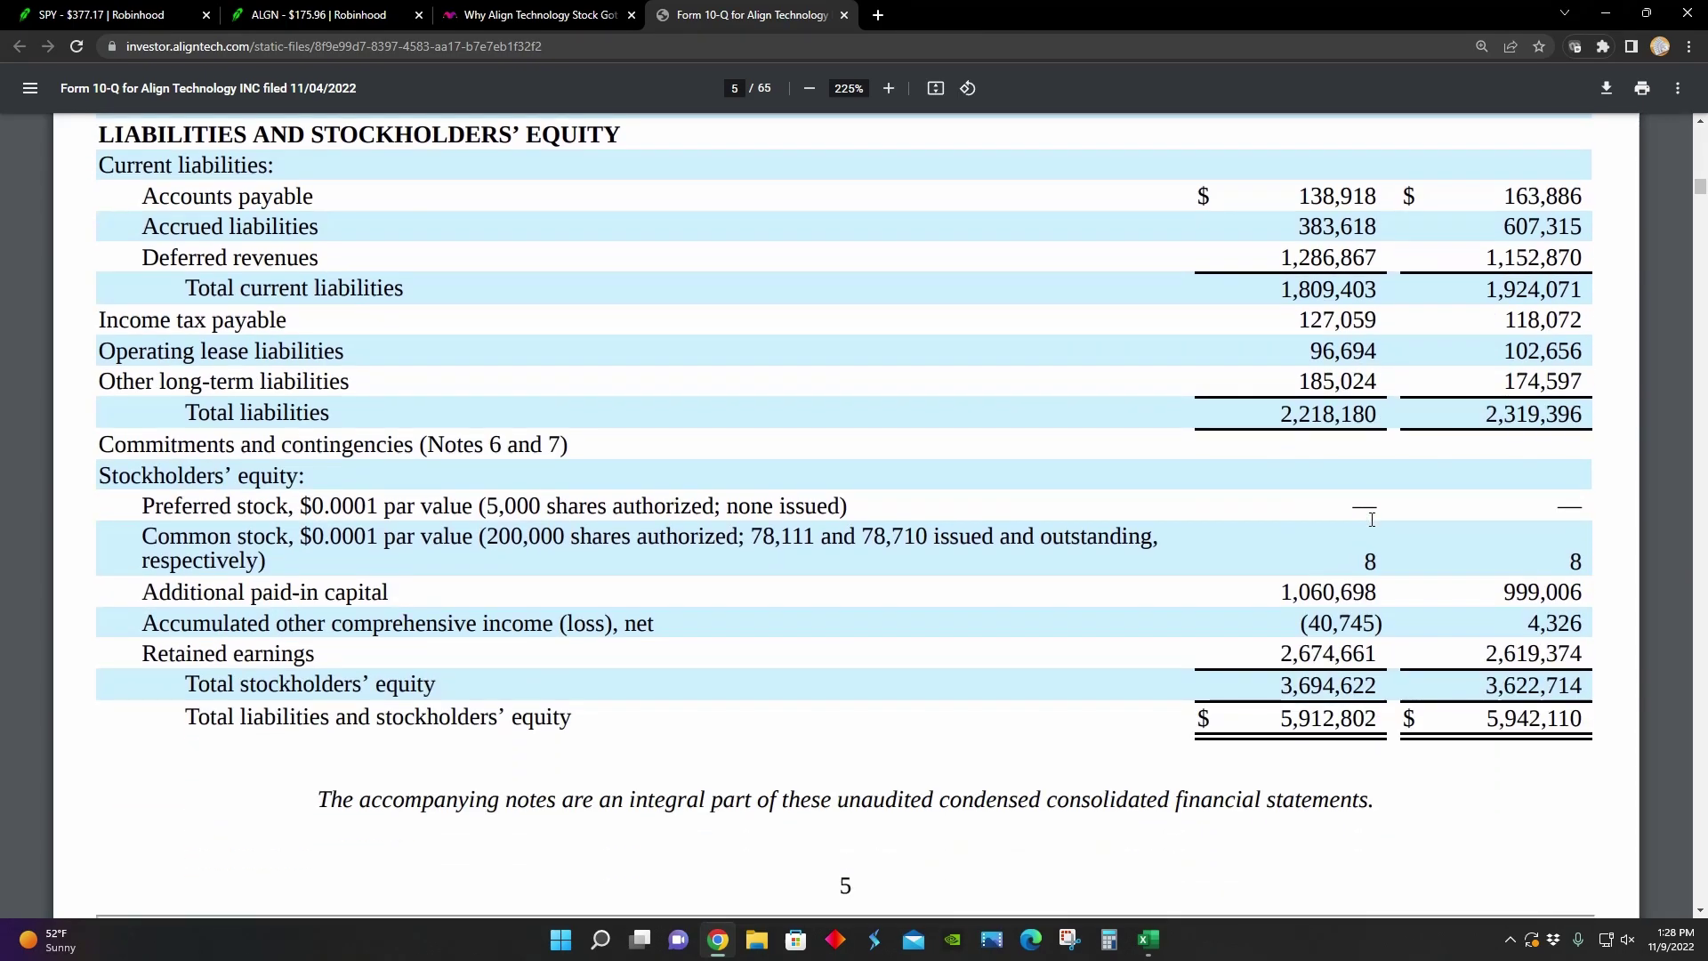
scroll(961, 284, down, 5)
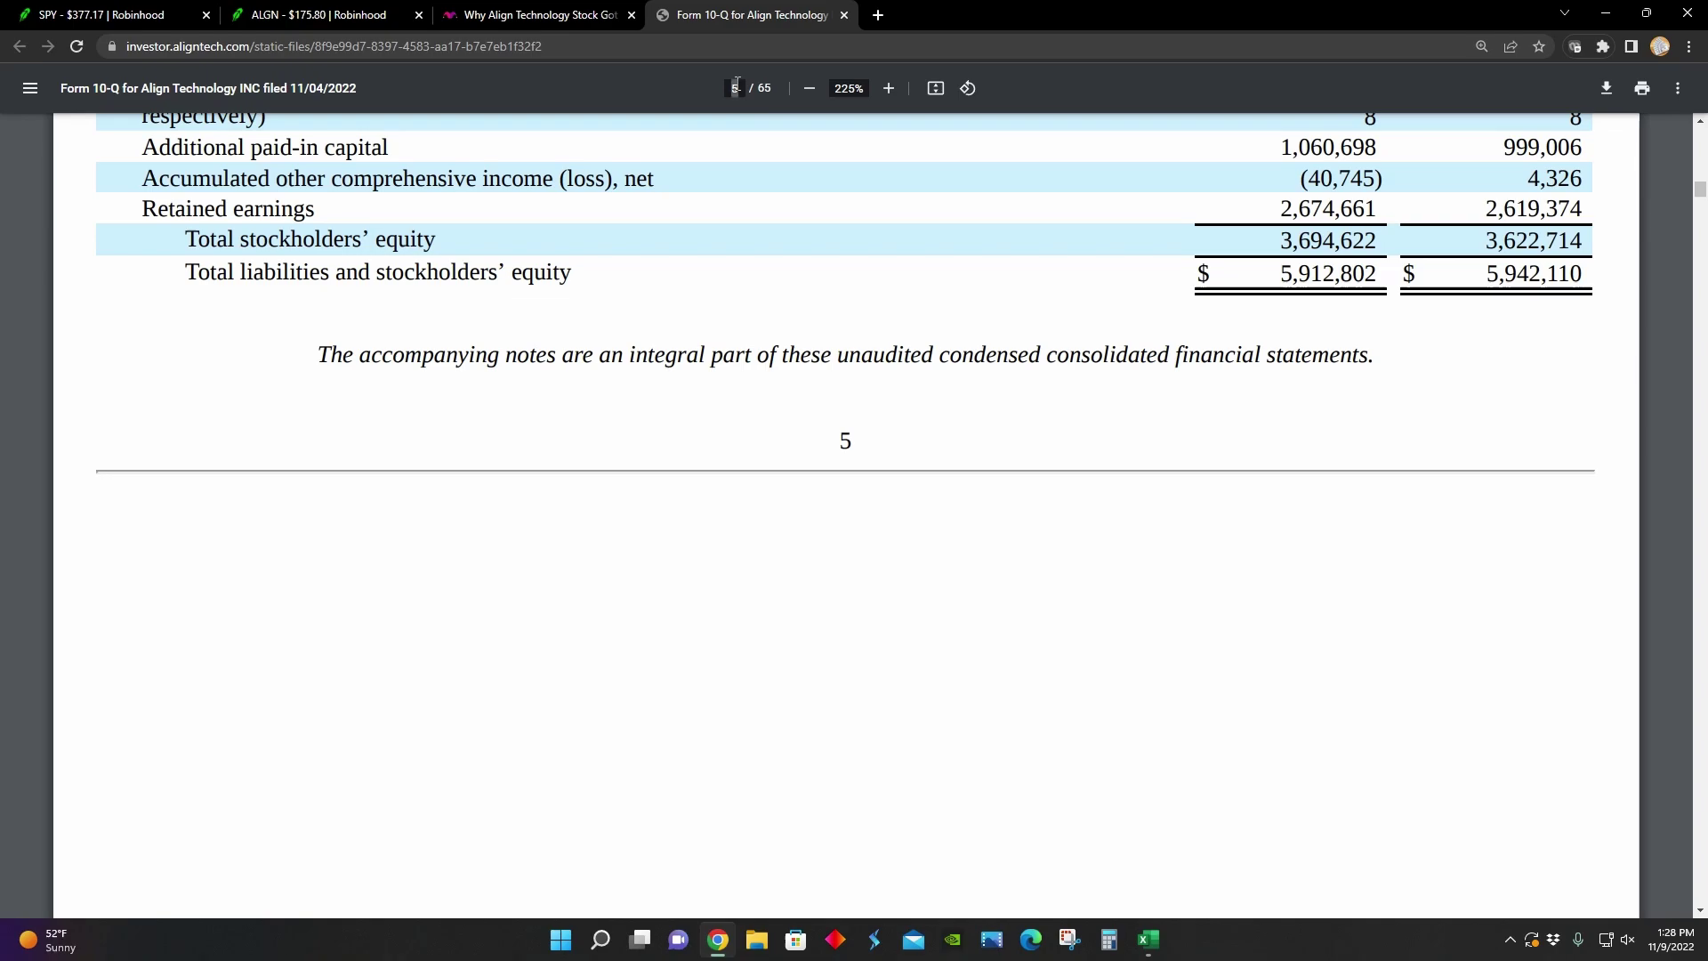
Go to page 8 and review the cash flows, ending cash $1,044,738 versus $1,238,450
click(736, 86)
key(Return)
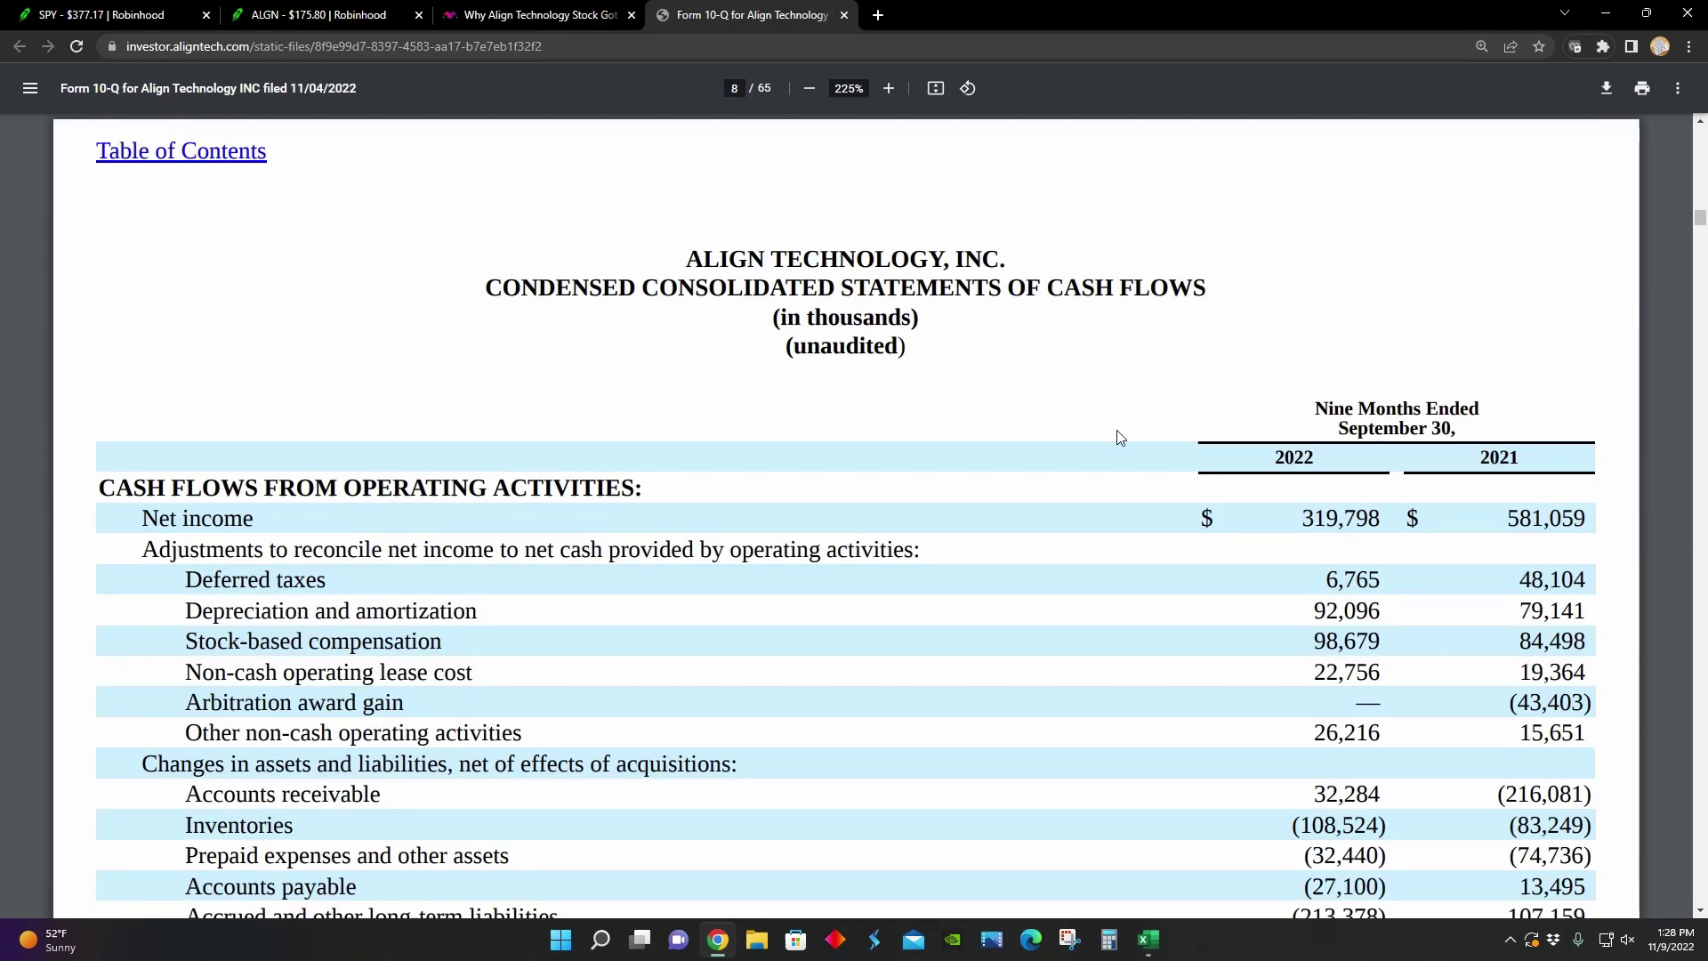
scroll(1120, 439, down, 3)
scroll(1120, 440, up, 1)
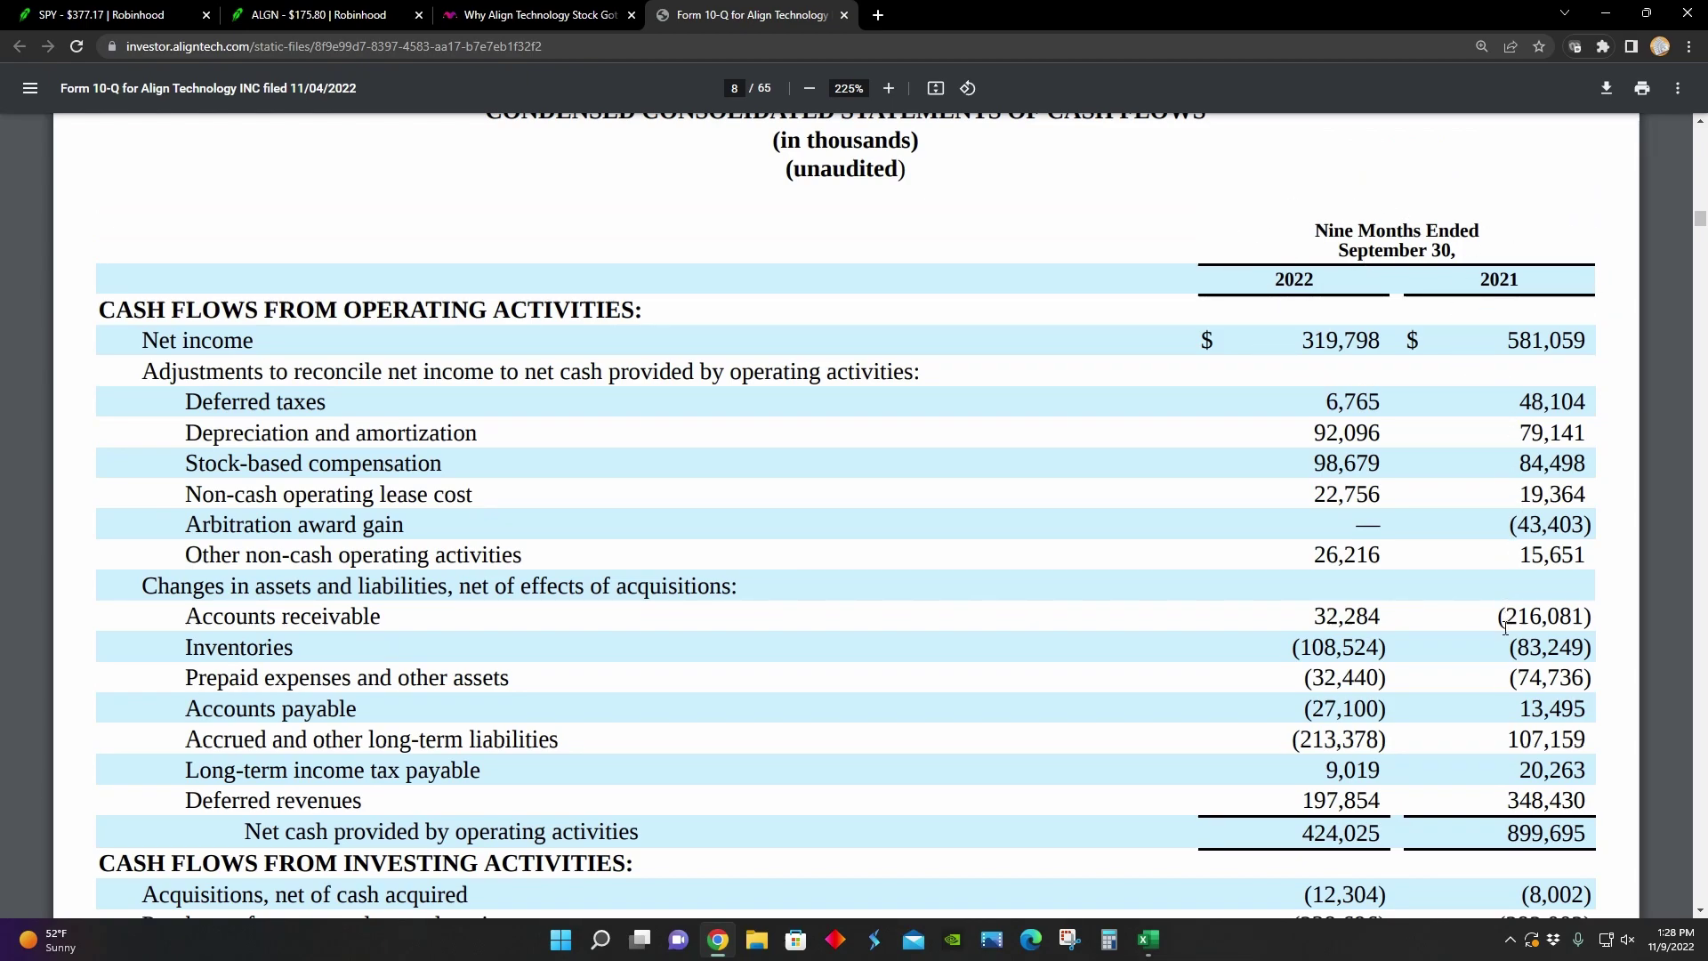
scroll(1502, 642, down, 3)
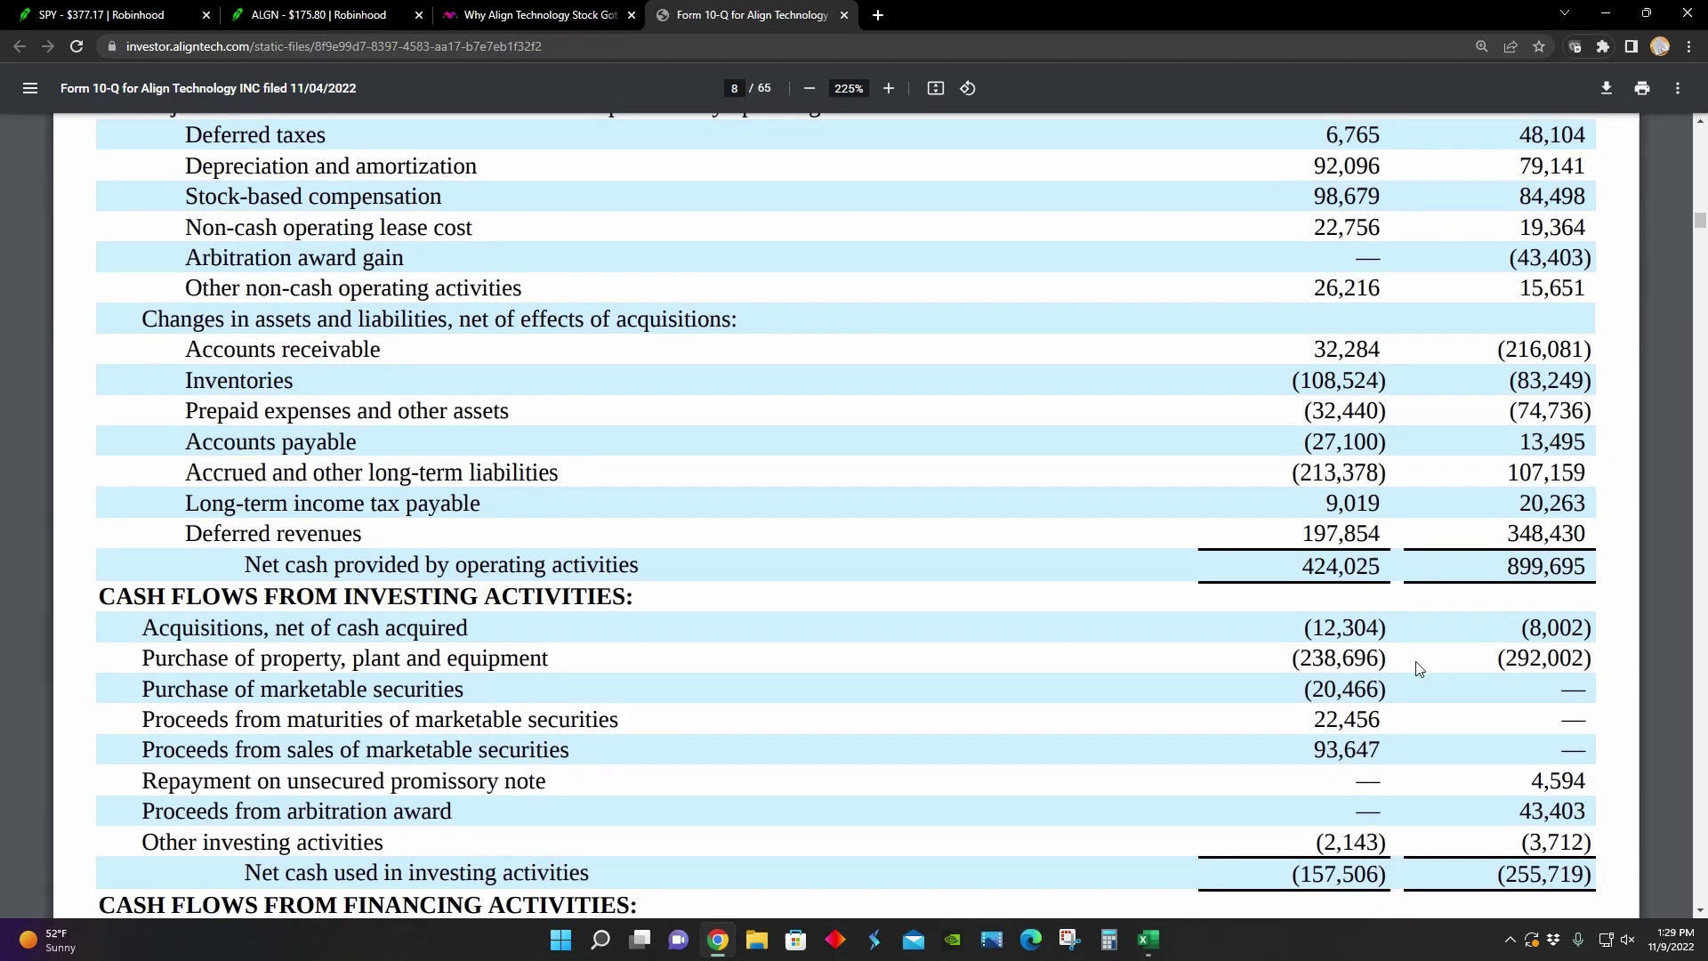
scroll(1396, 586, down, 1)
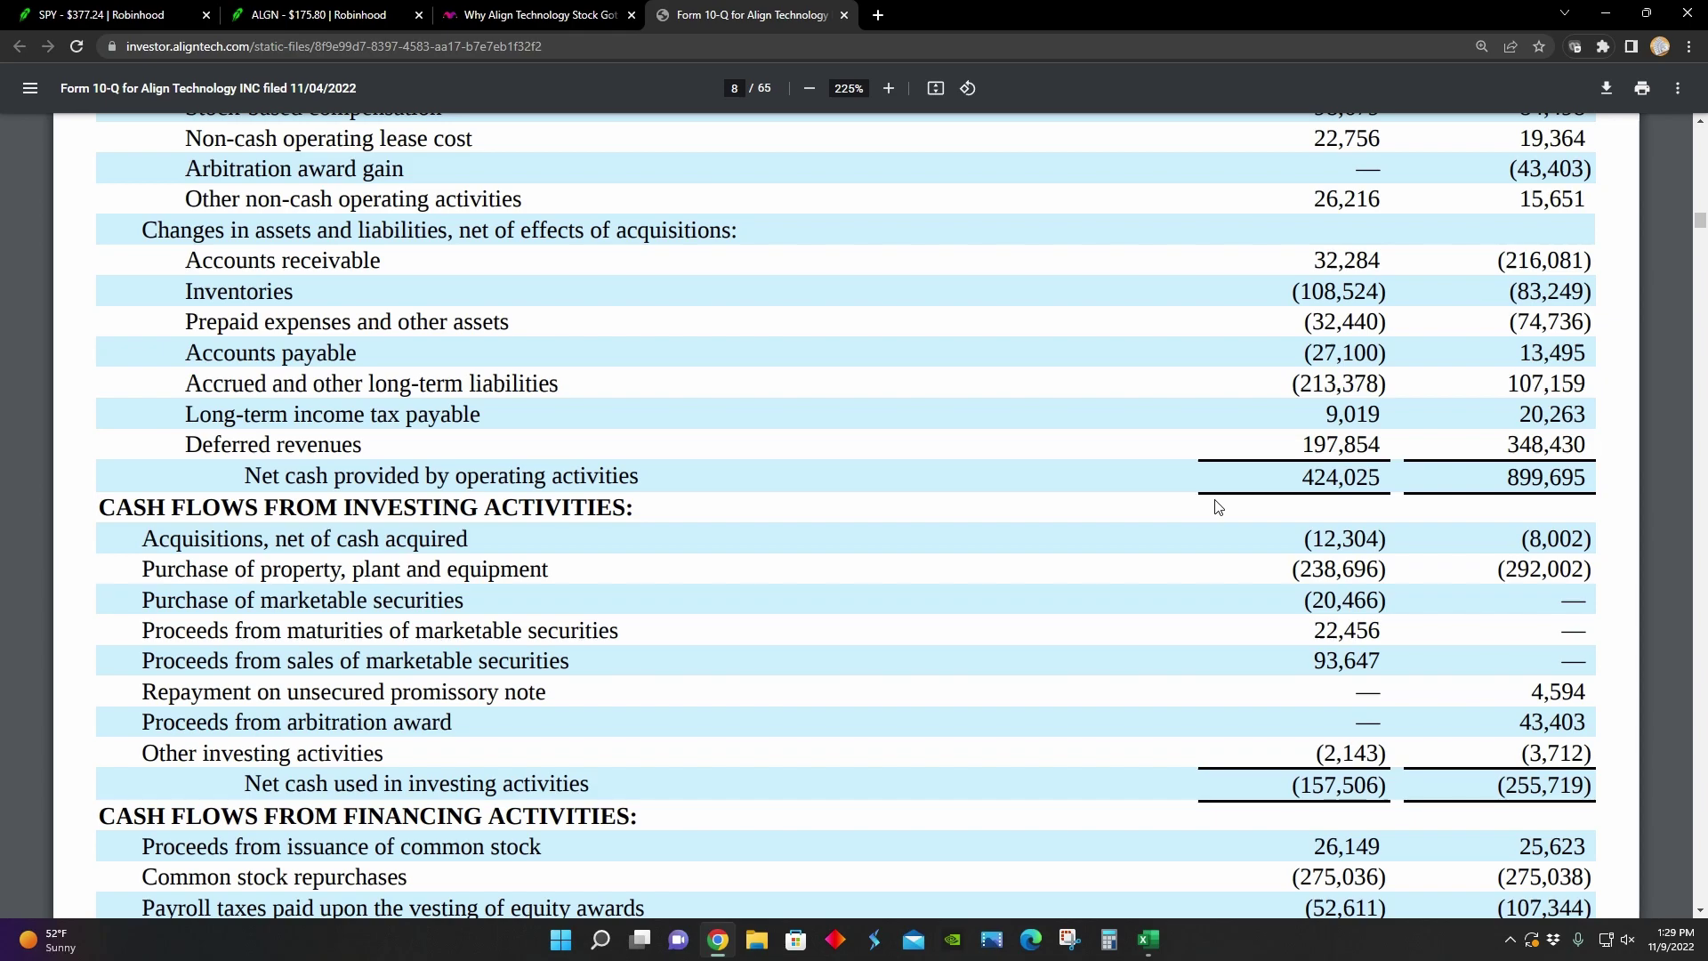
scroll(1218, 520, up, 1)
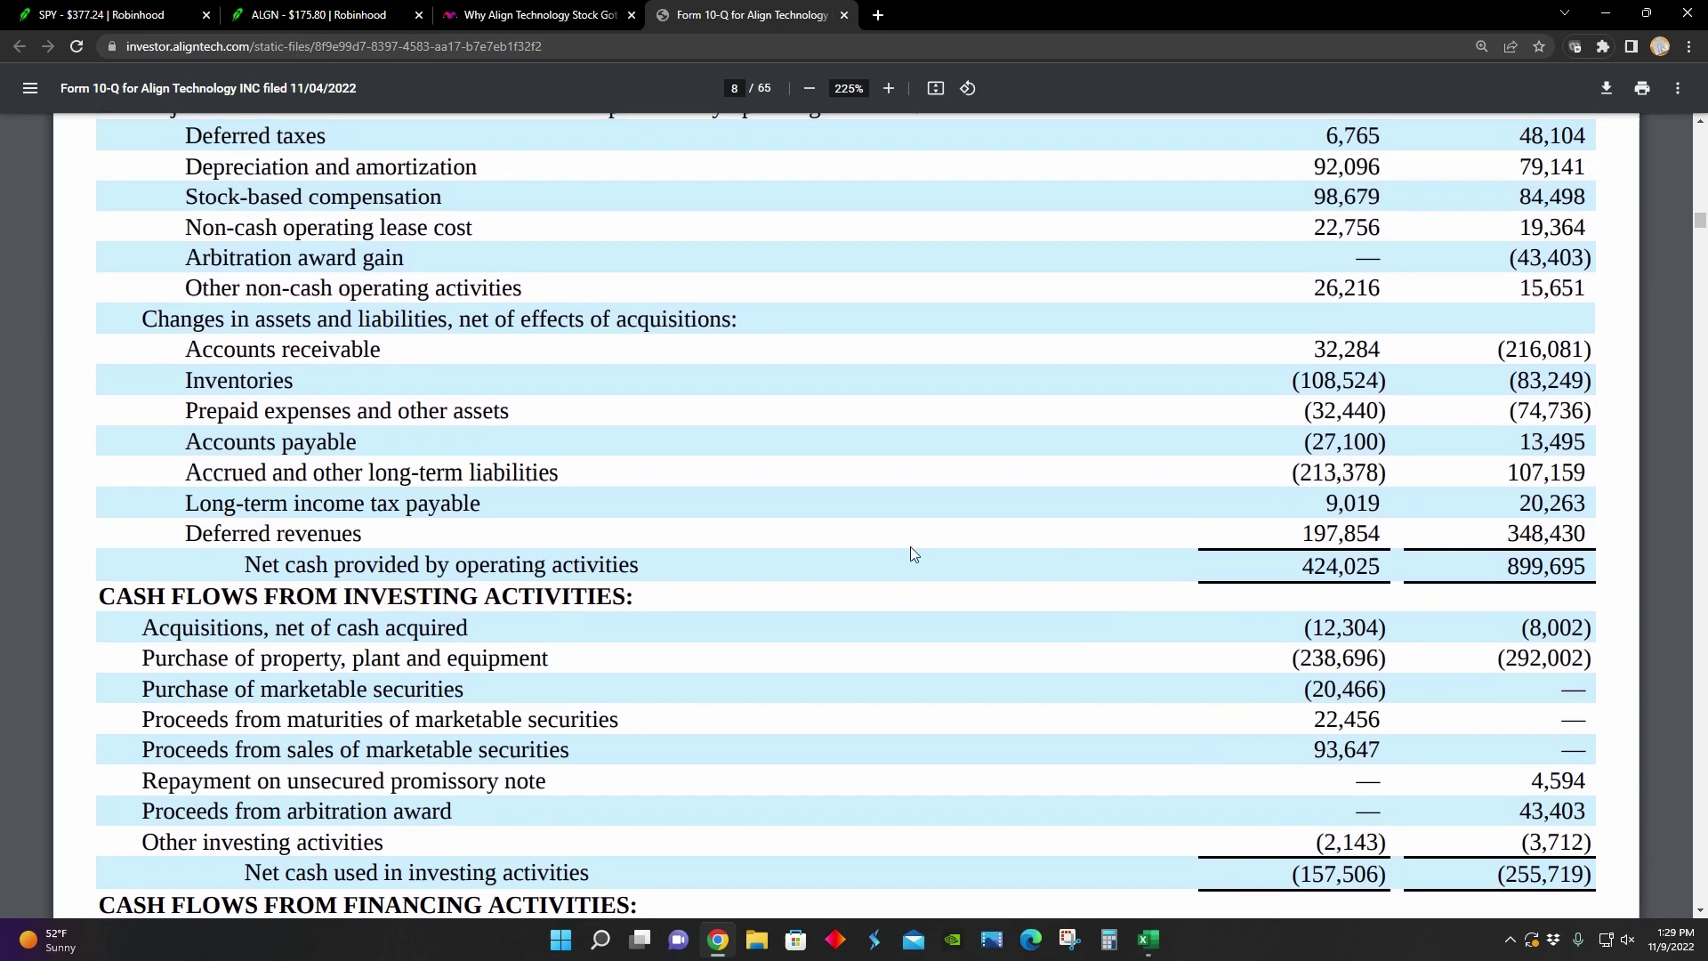
scroll(1030, 551, up, 3)
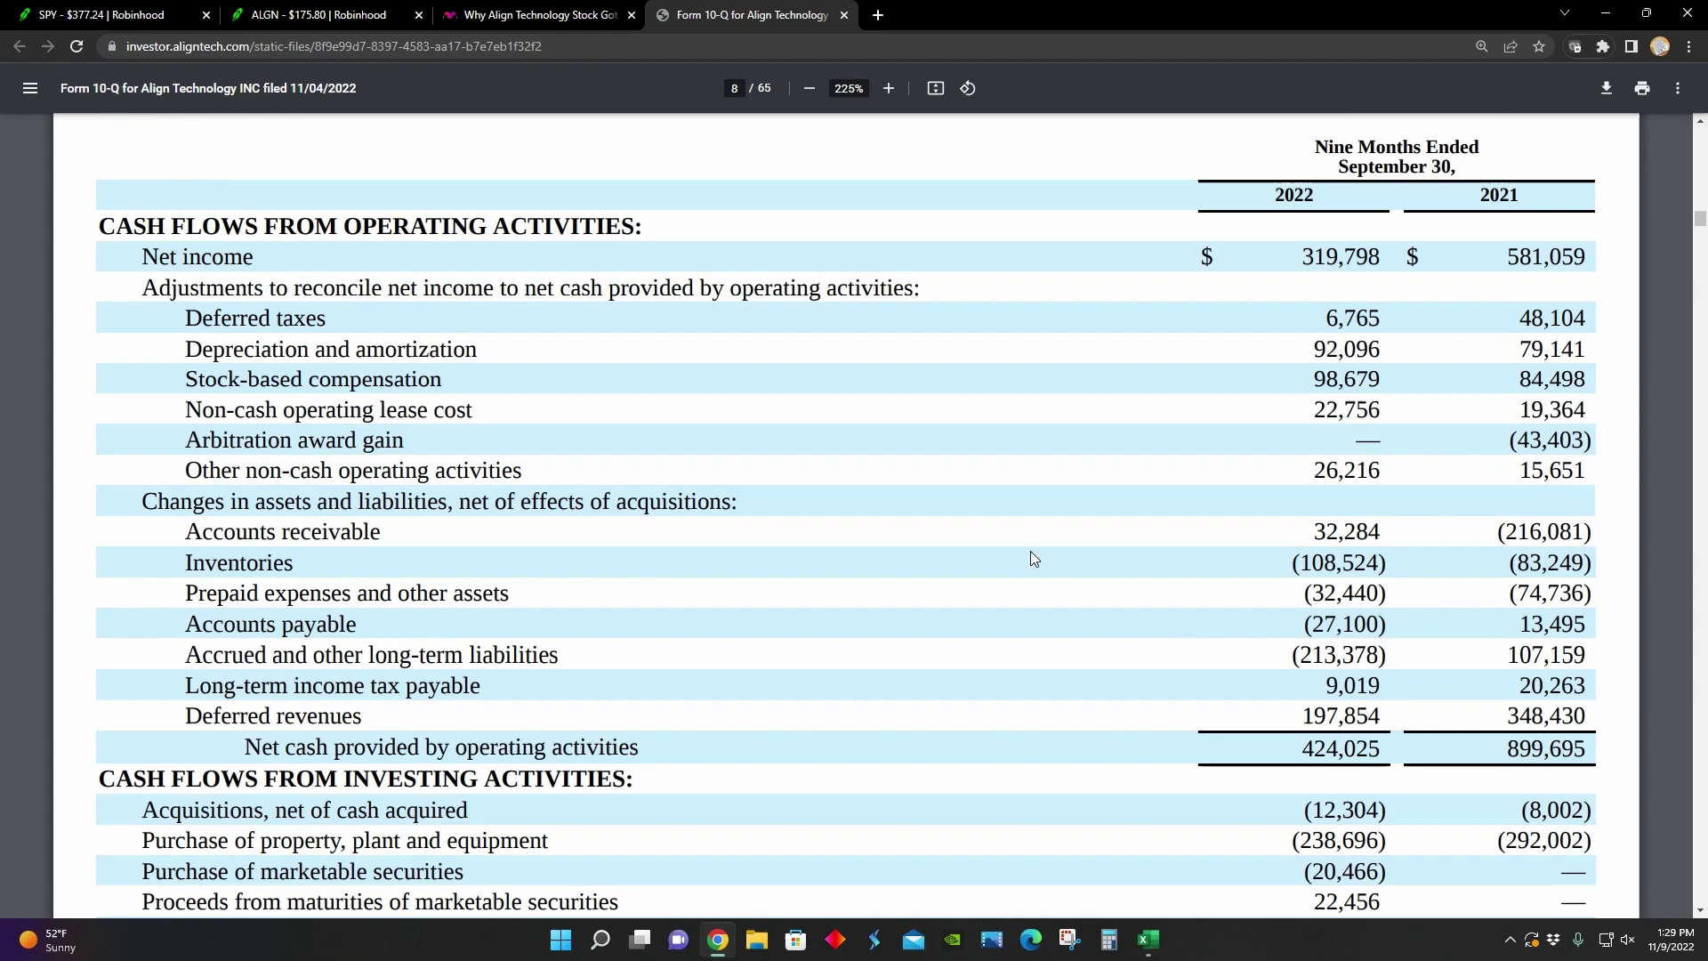
scroll(1277, 449, down, 8)
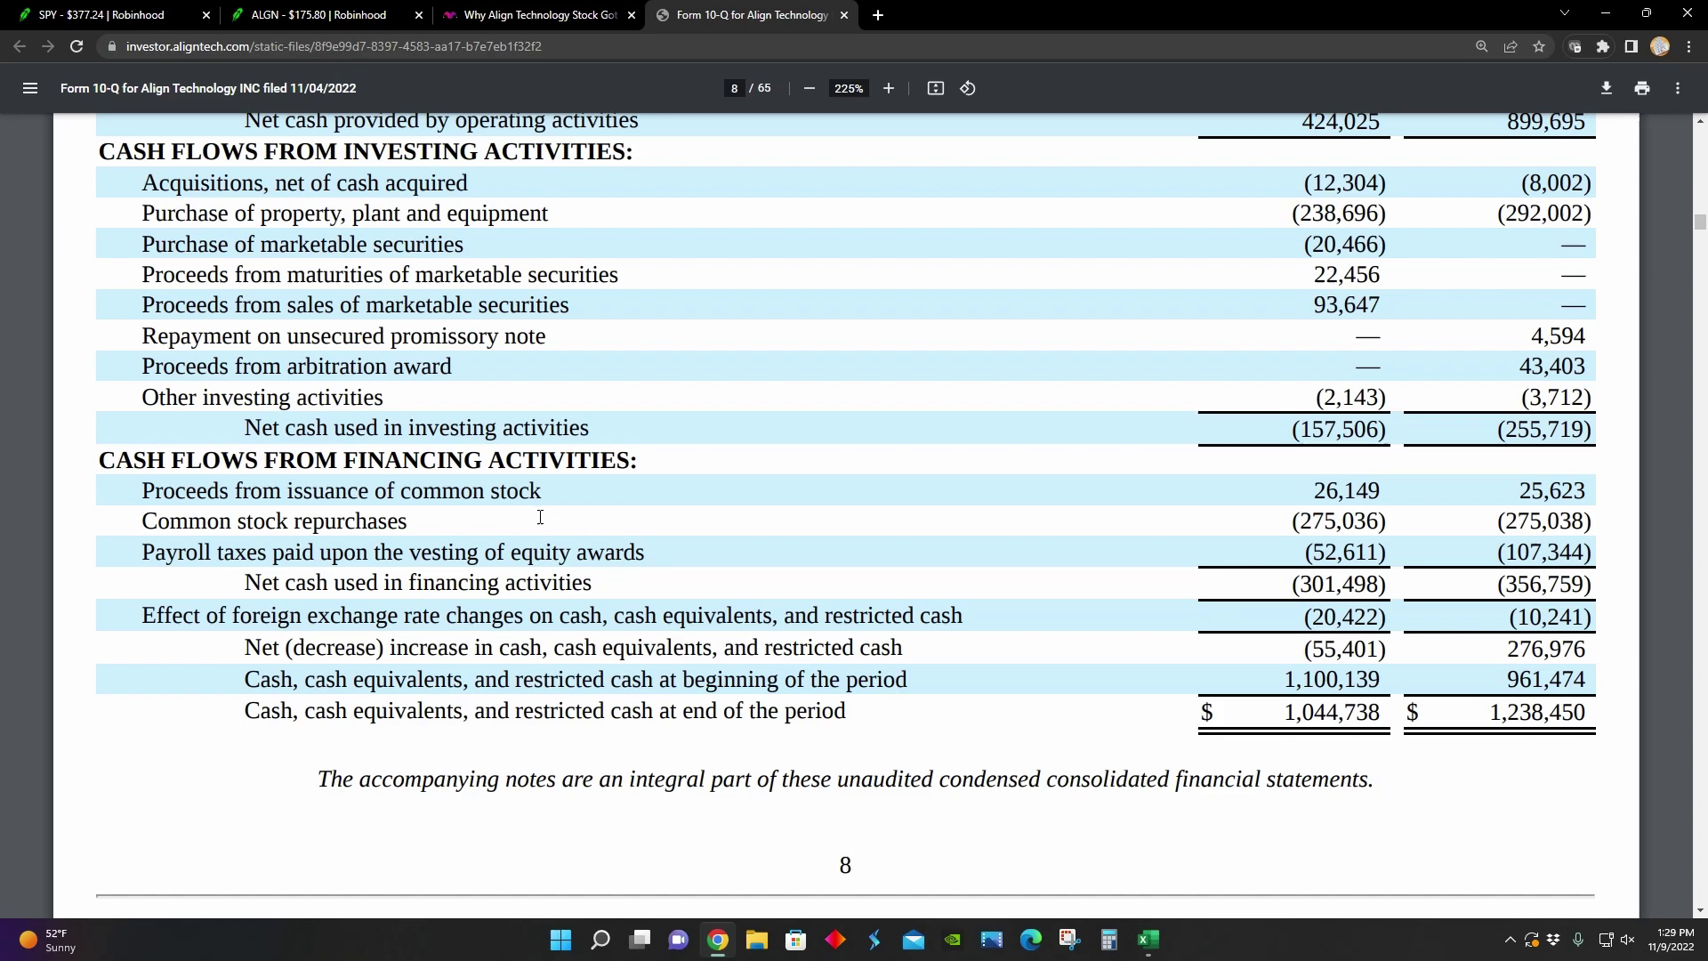
scroll(1098, 550, up, 7)
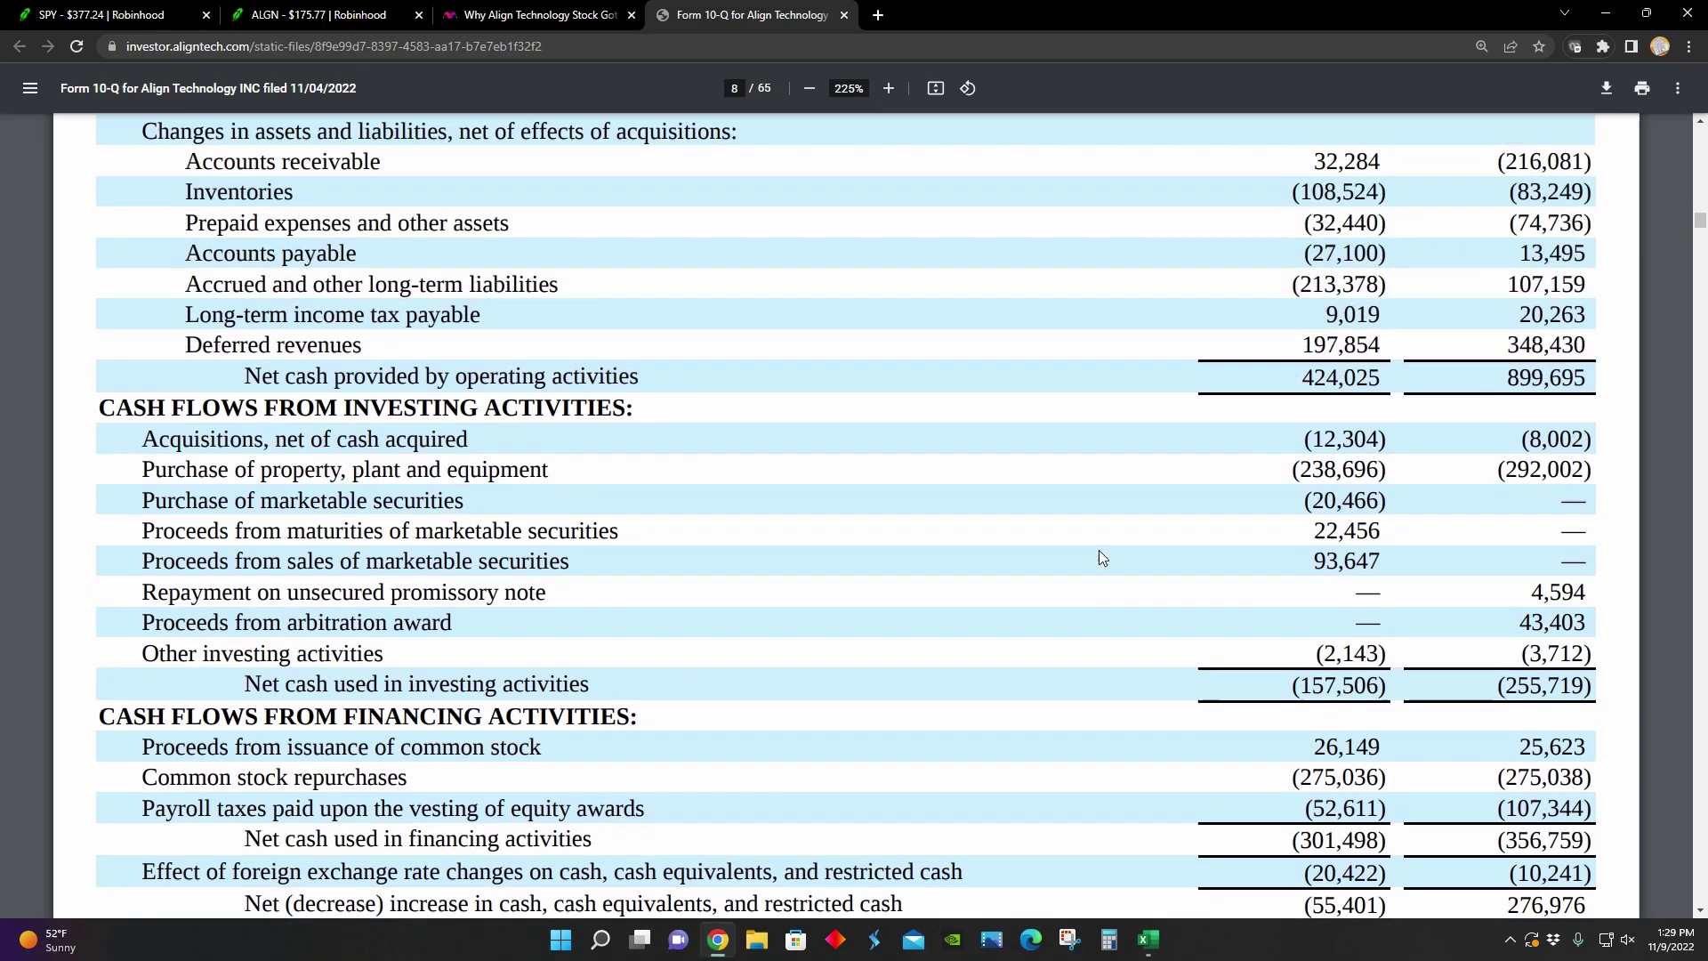
scroll(1101, 550, down, 7)
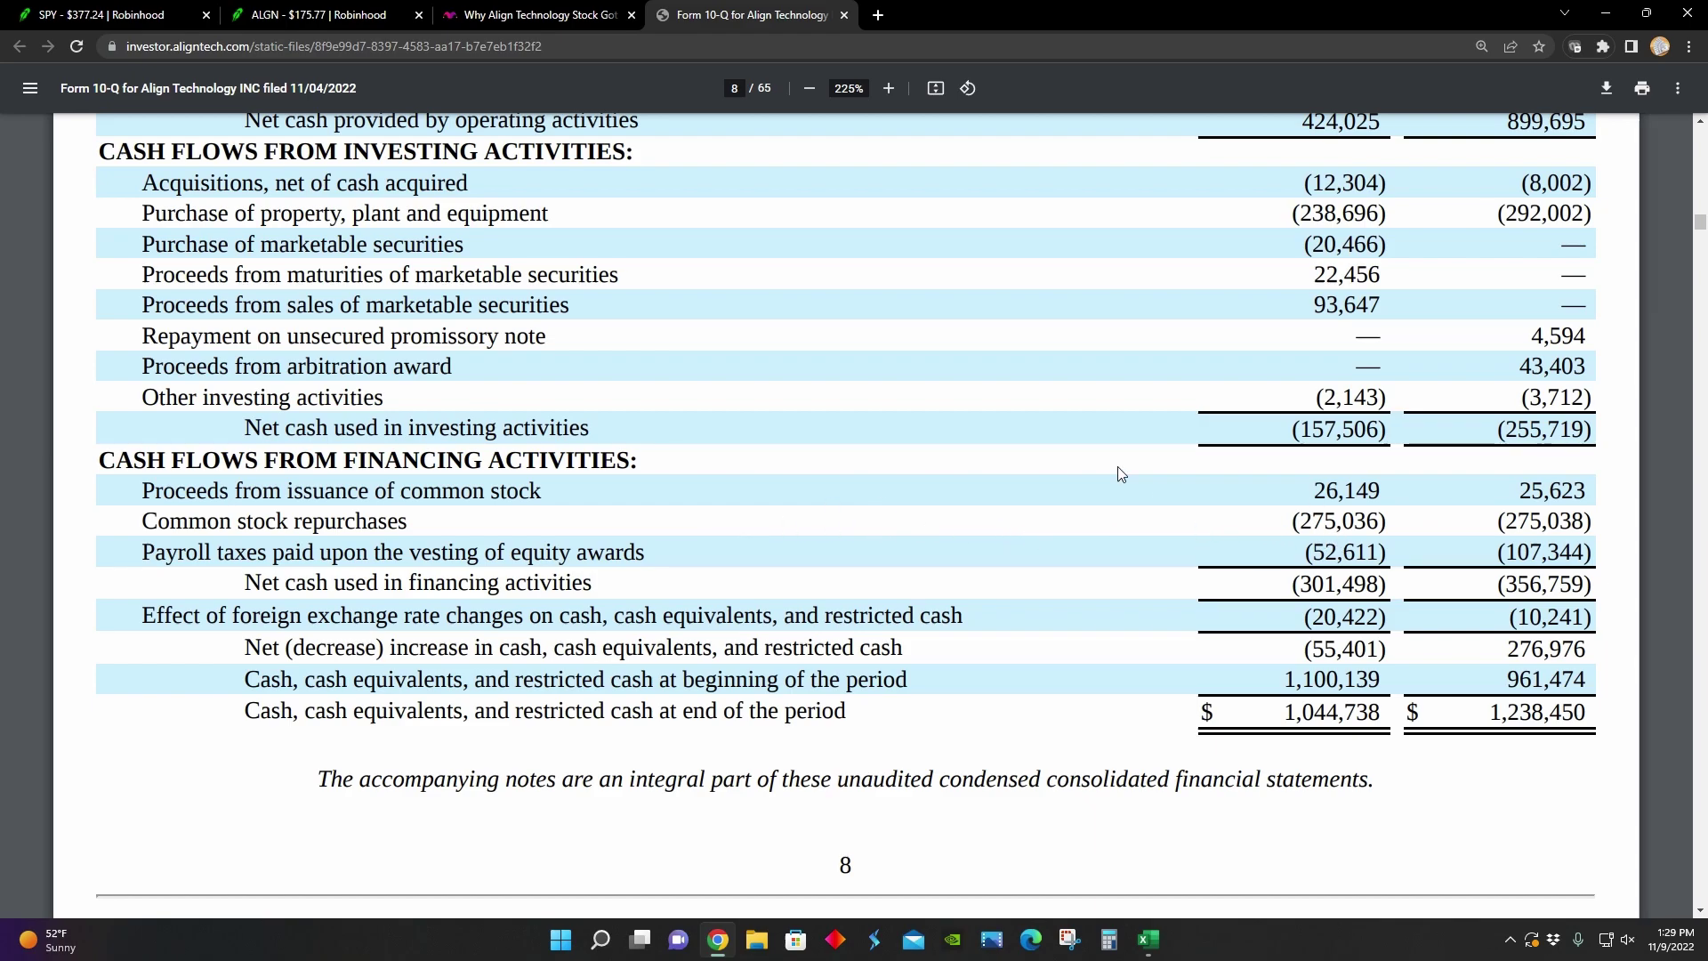
click(540, 15)
scroll(567, 283, up, 3)
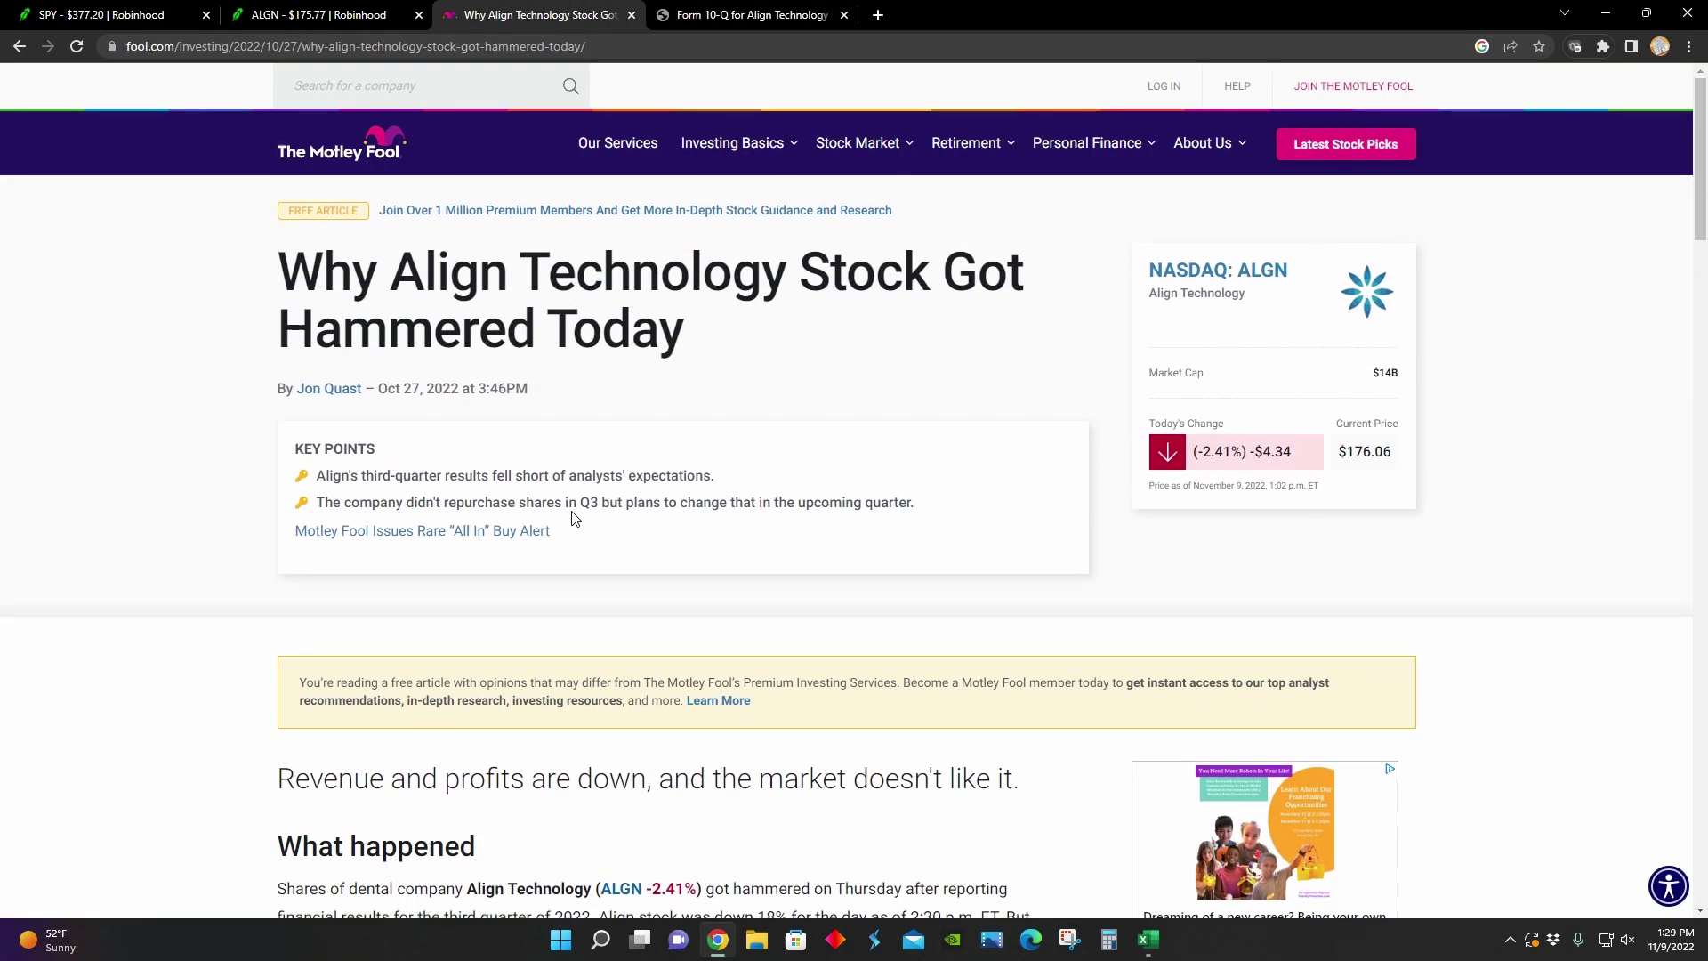
click(727, 9)
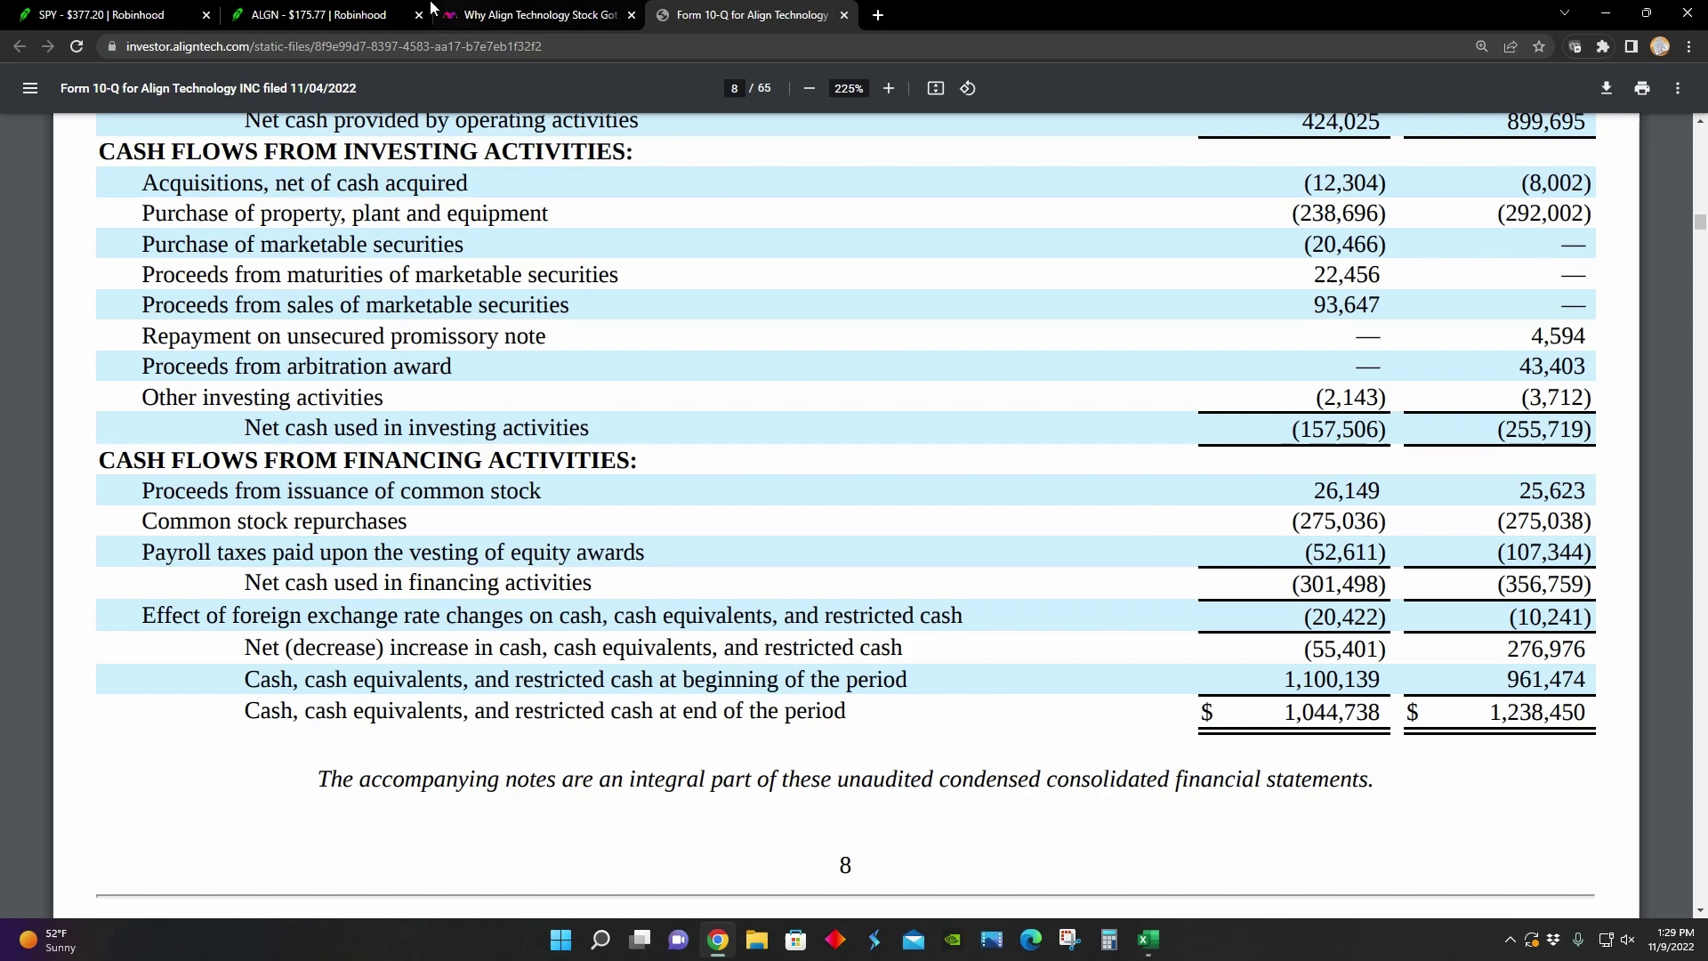
click(388, 7)
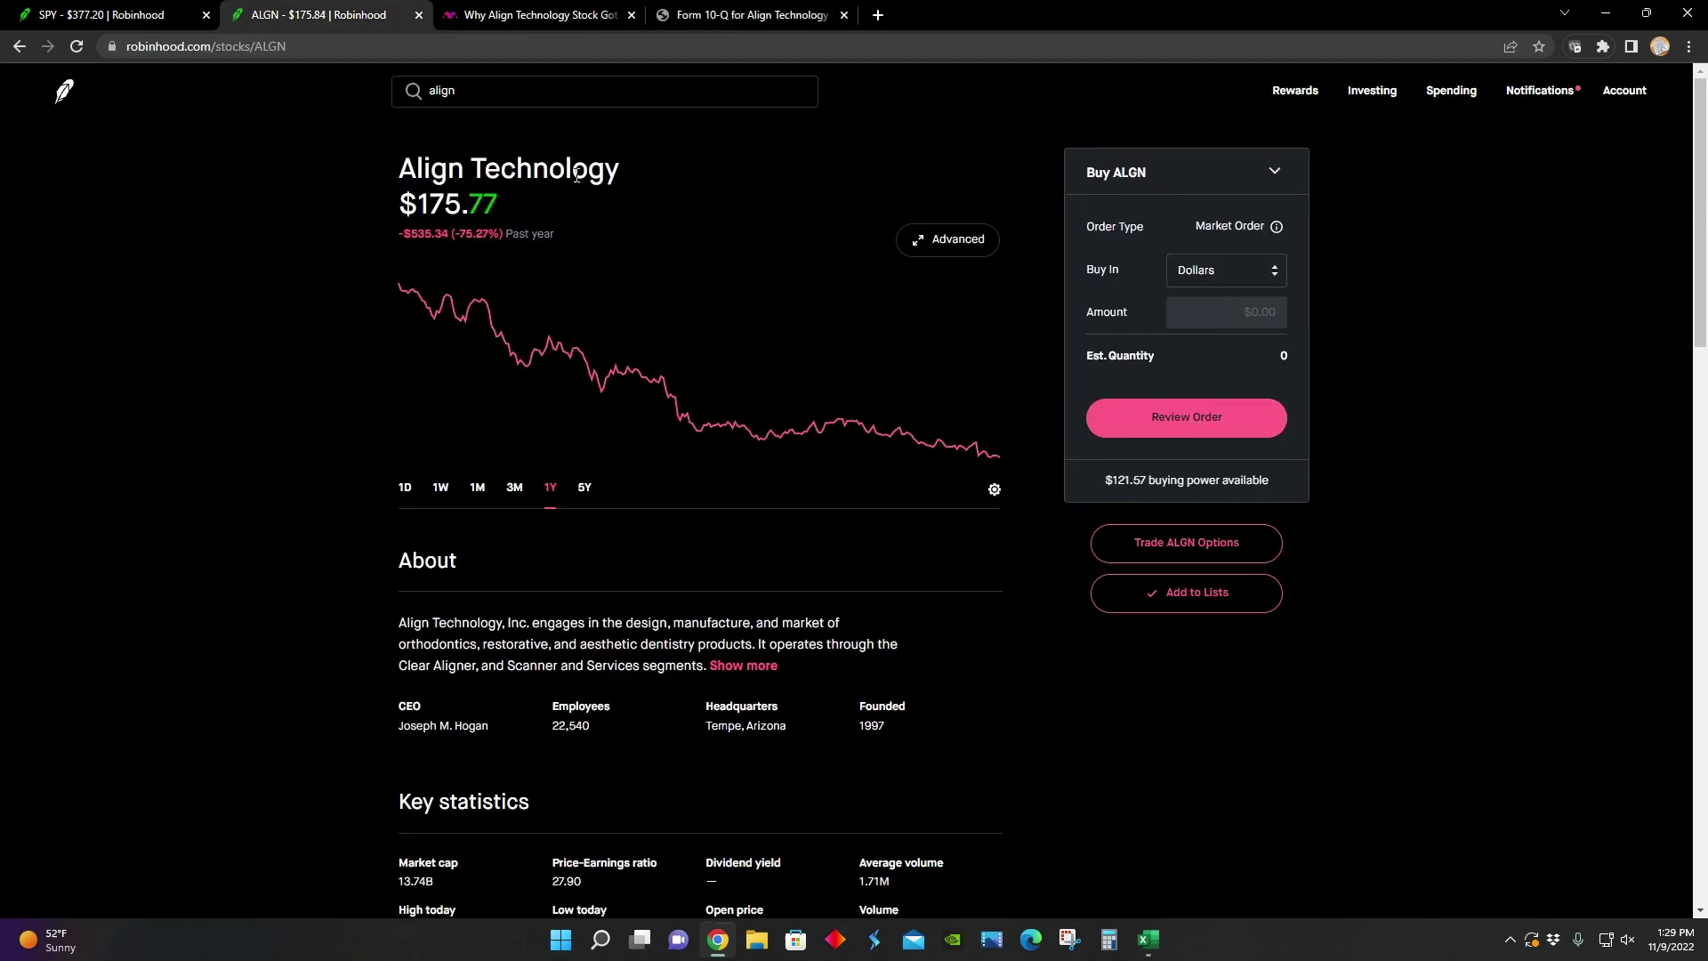
click(754, 18)
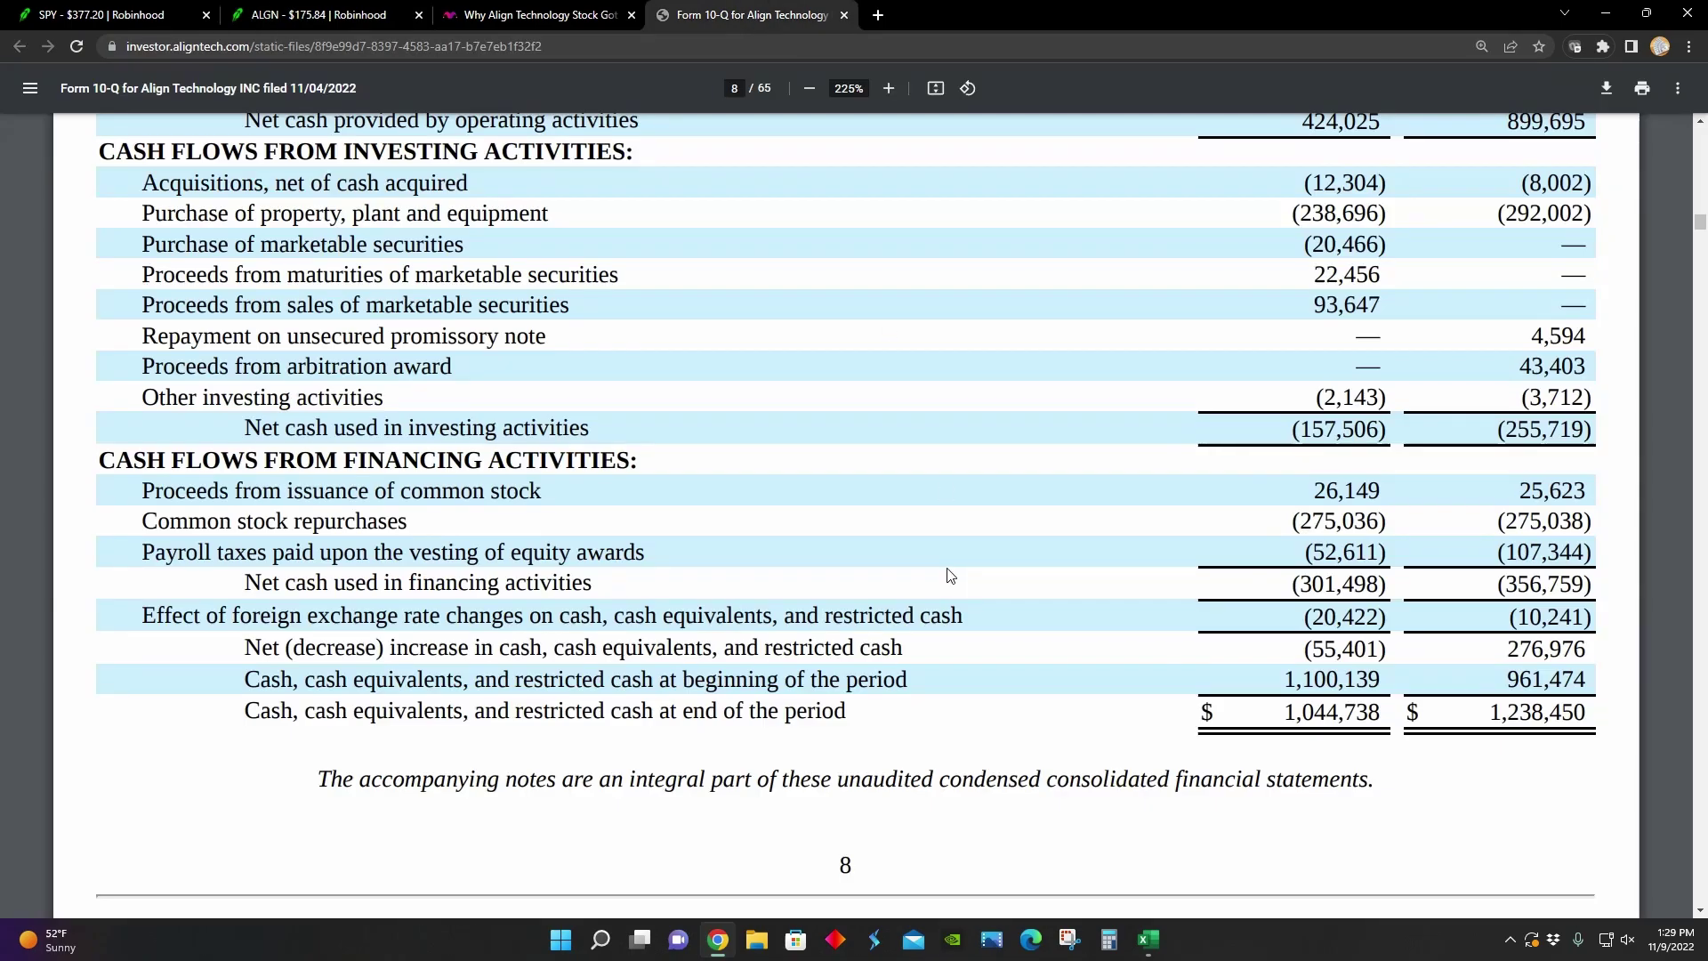
click(718, 939)
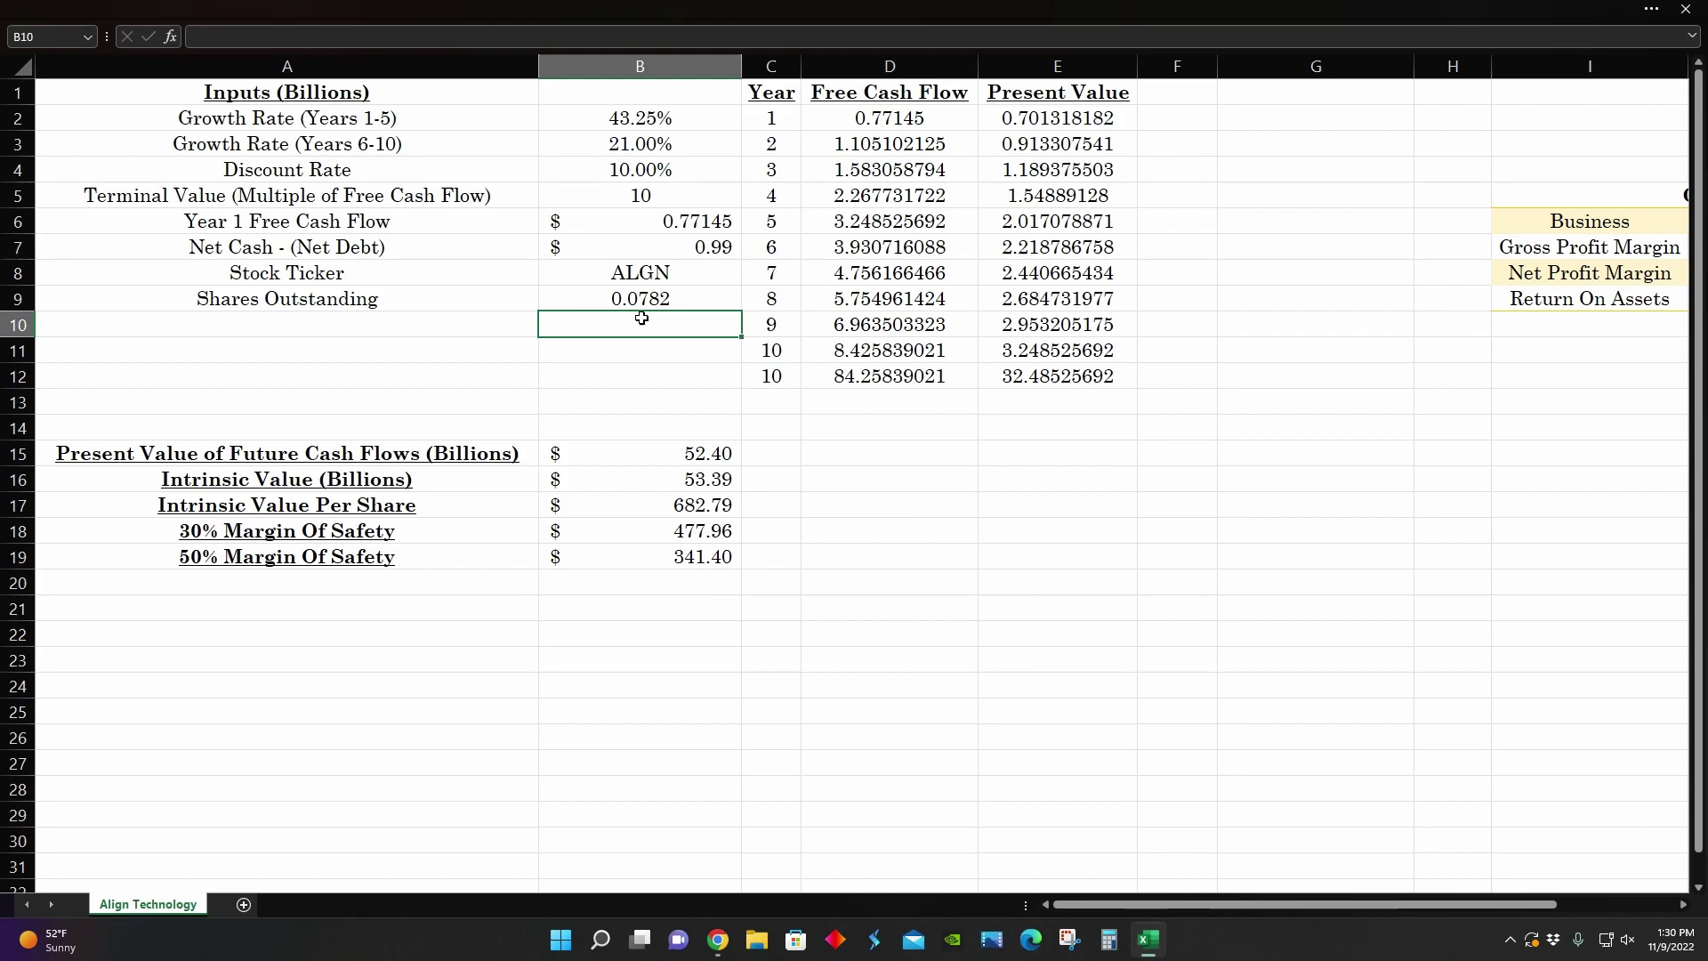
click(656, 125)
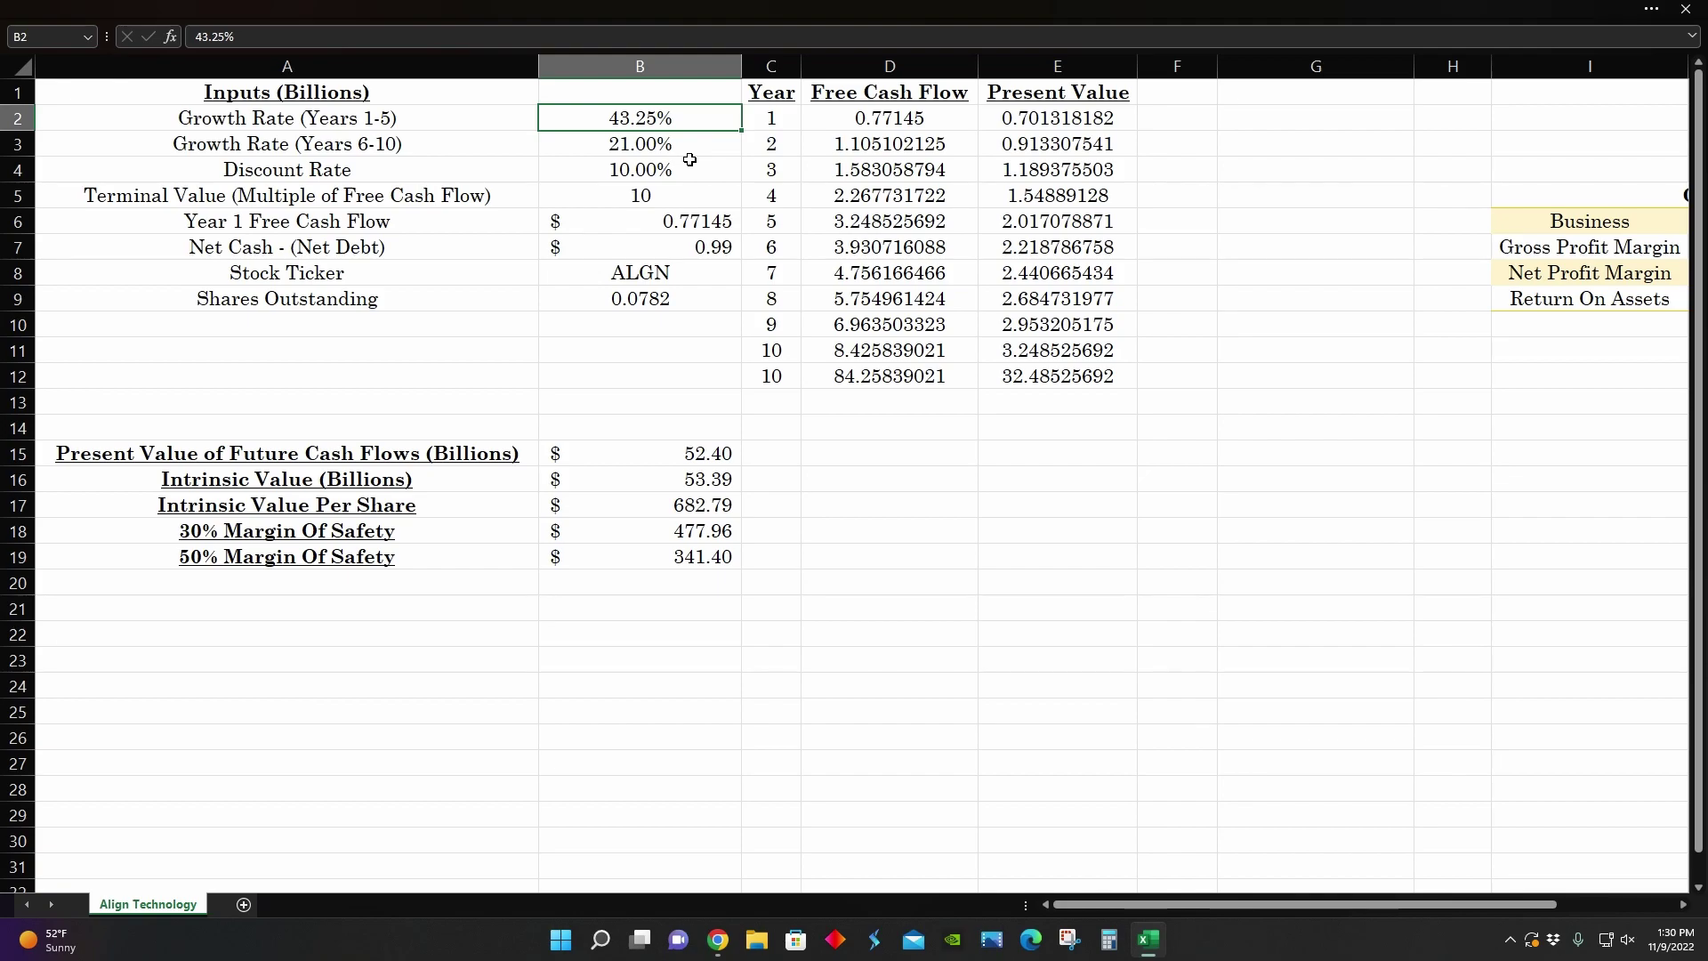
click(686, 142)
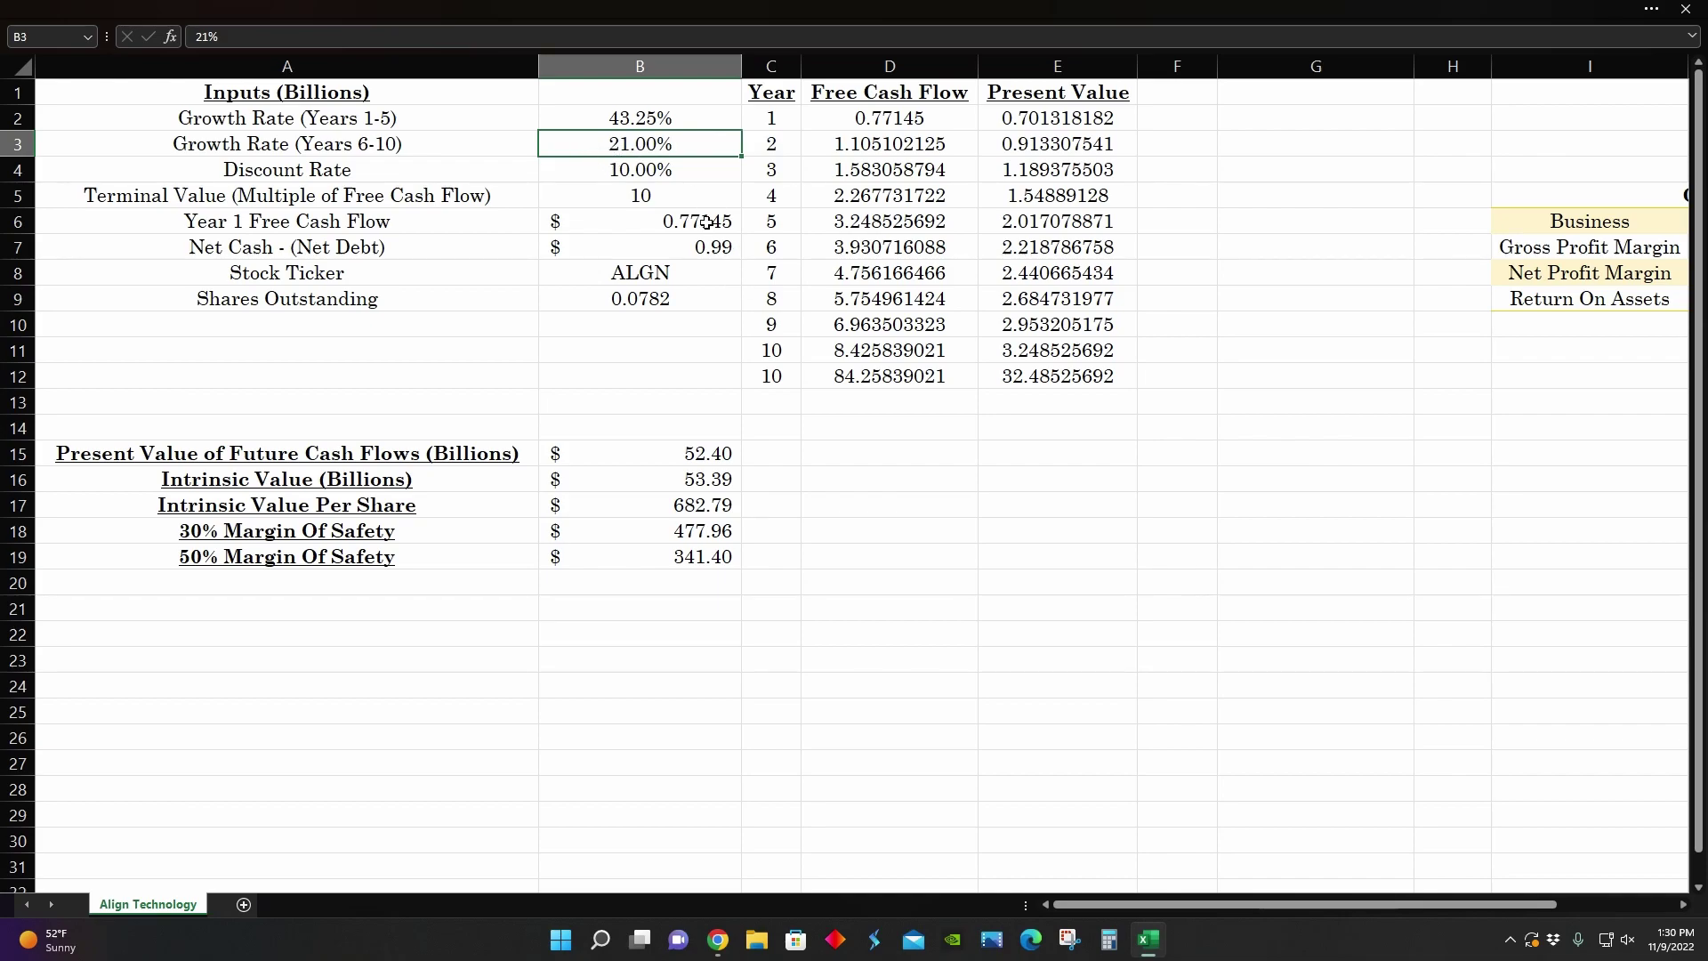
click(689, 172)
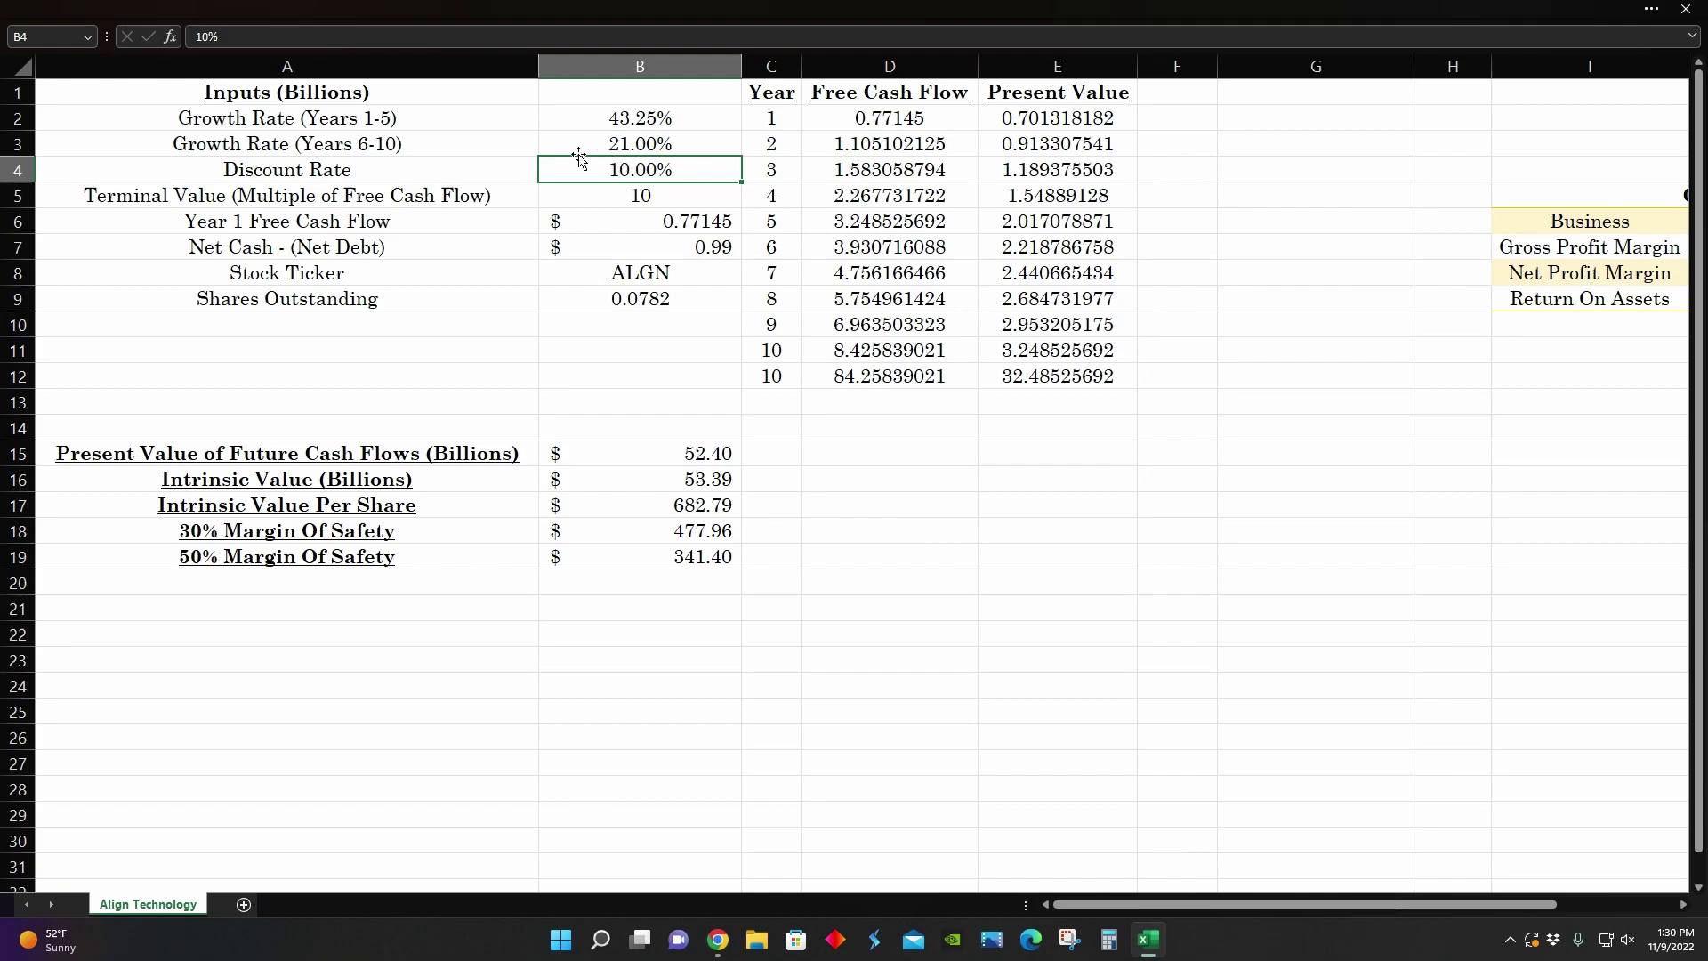
click(654, 229)
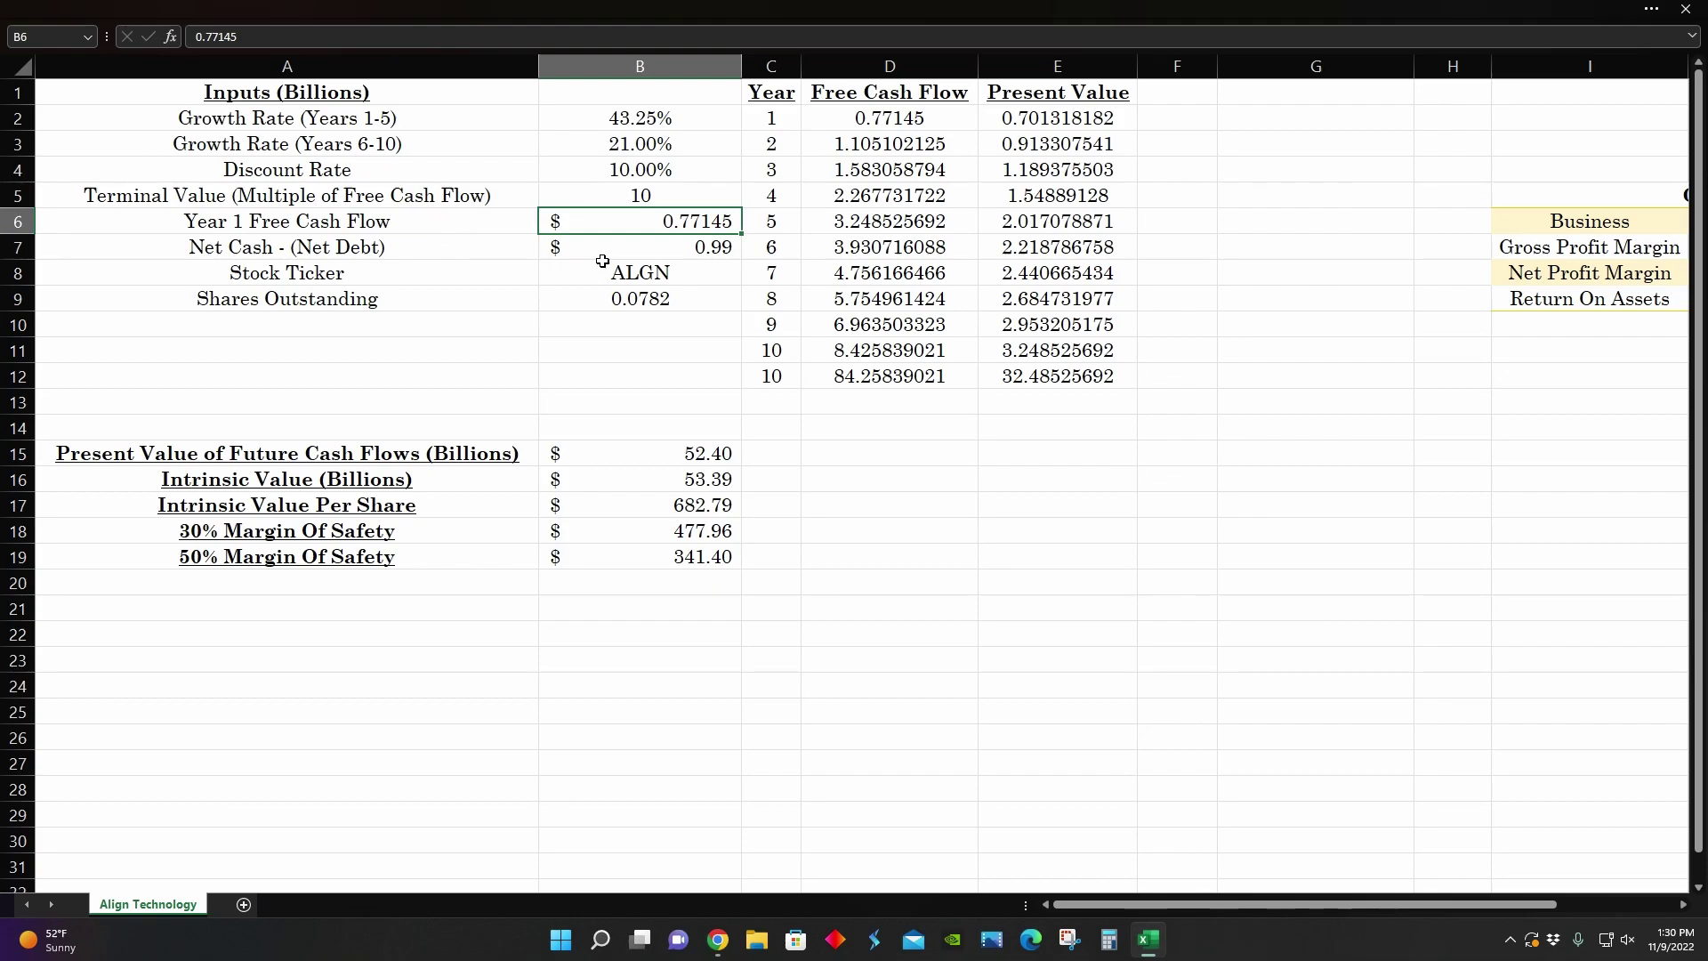
click(644, 246)
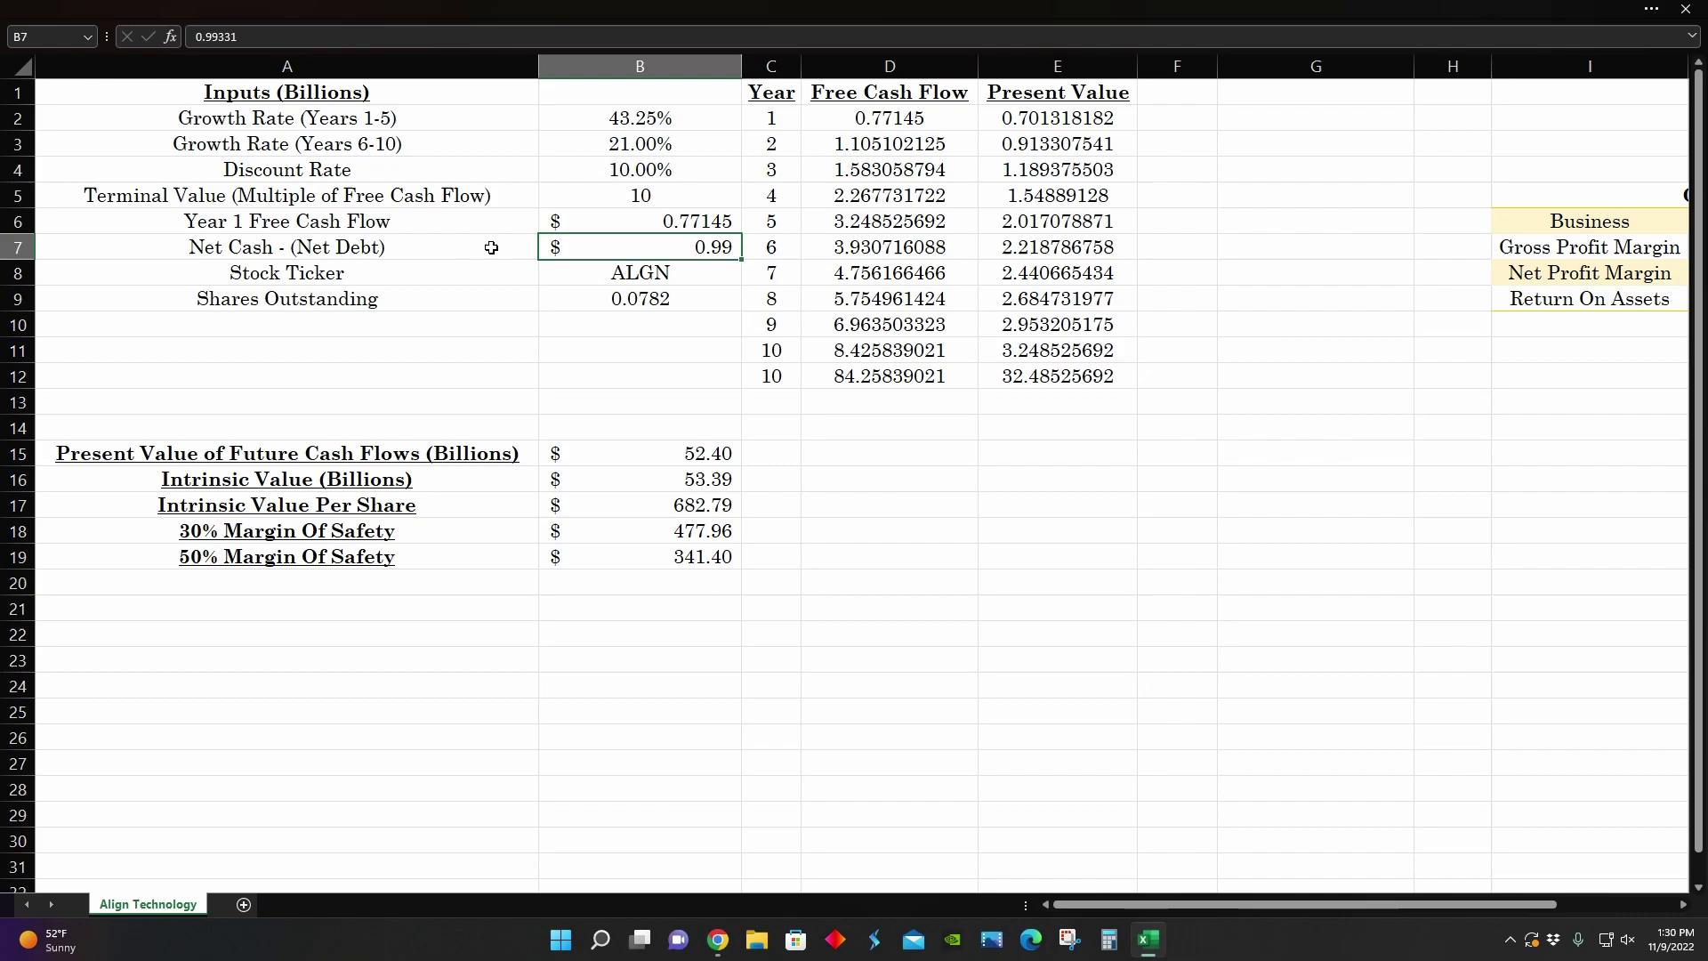
click(602, 307)
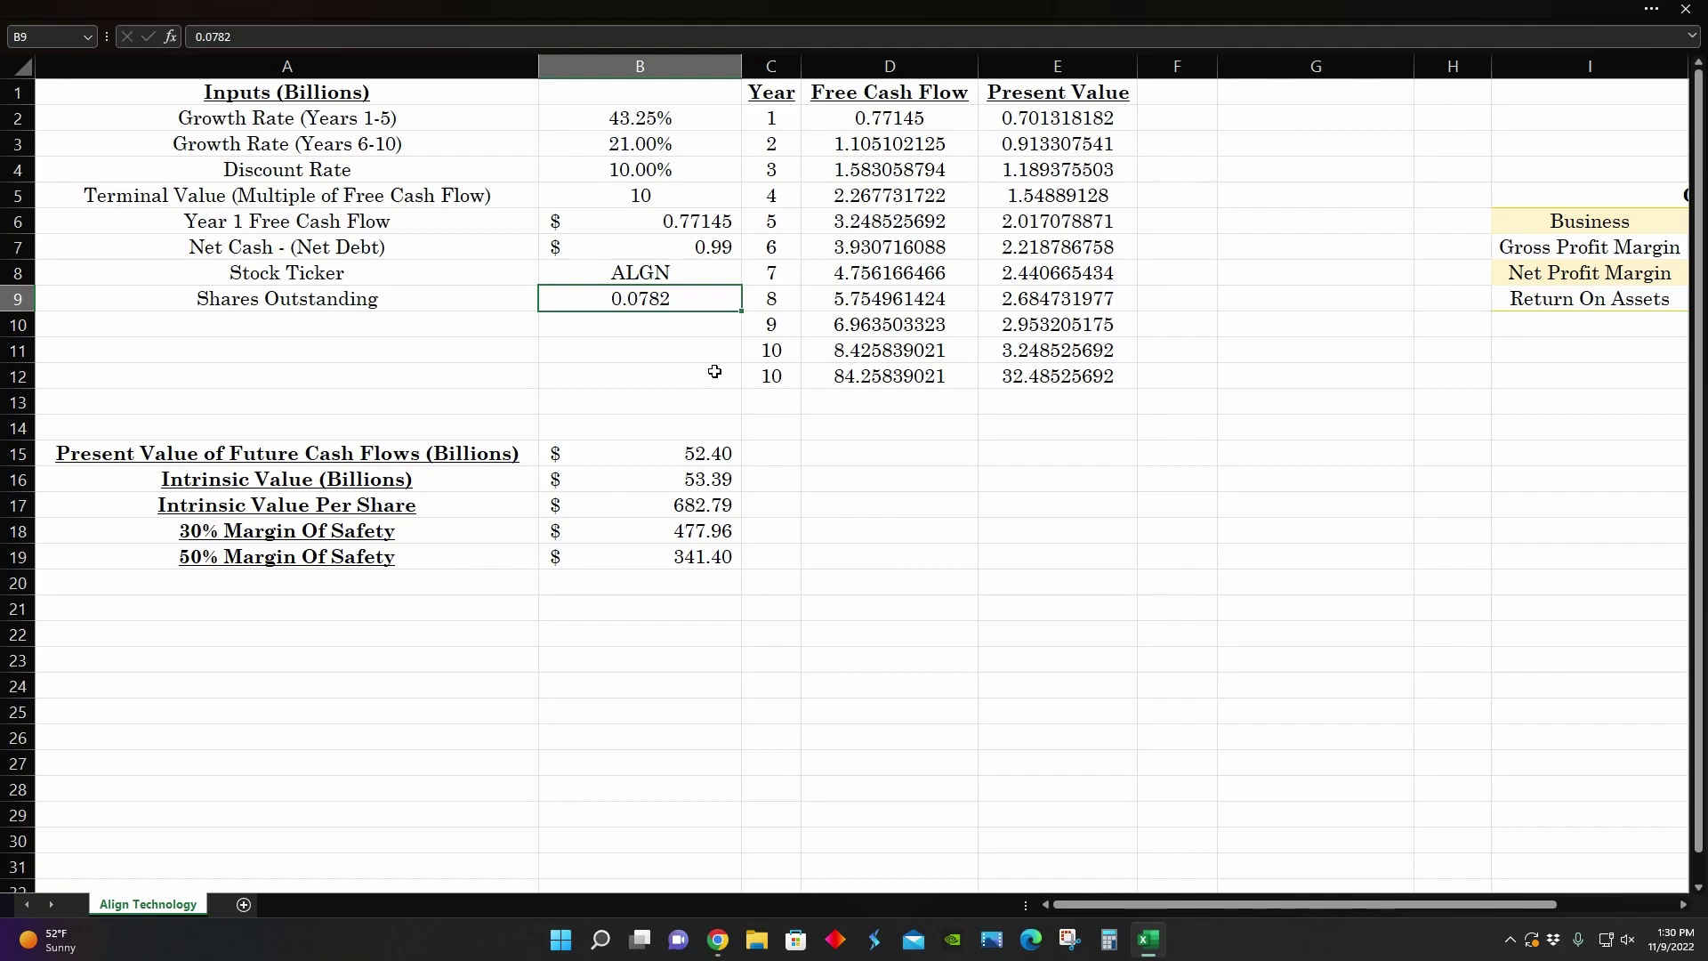
click(646, 500)
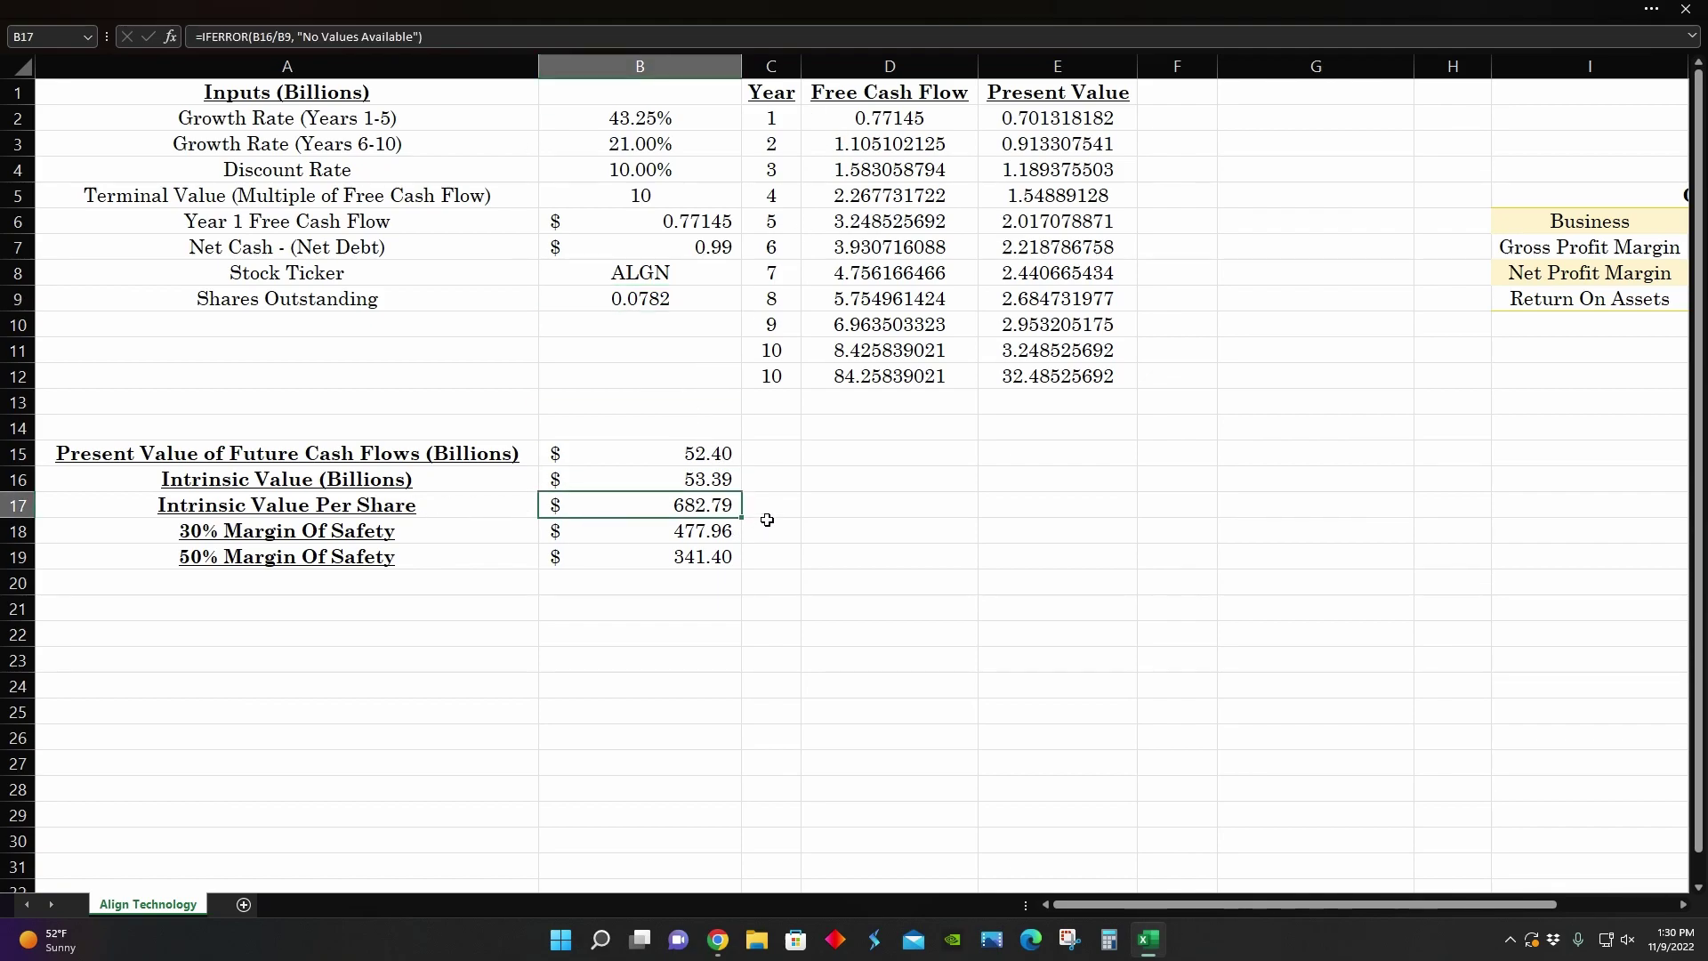
click(717, 939)
click(320, 15)
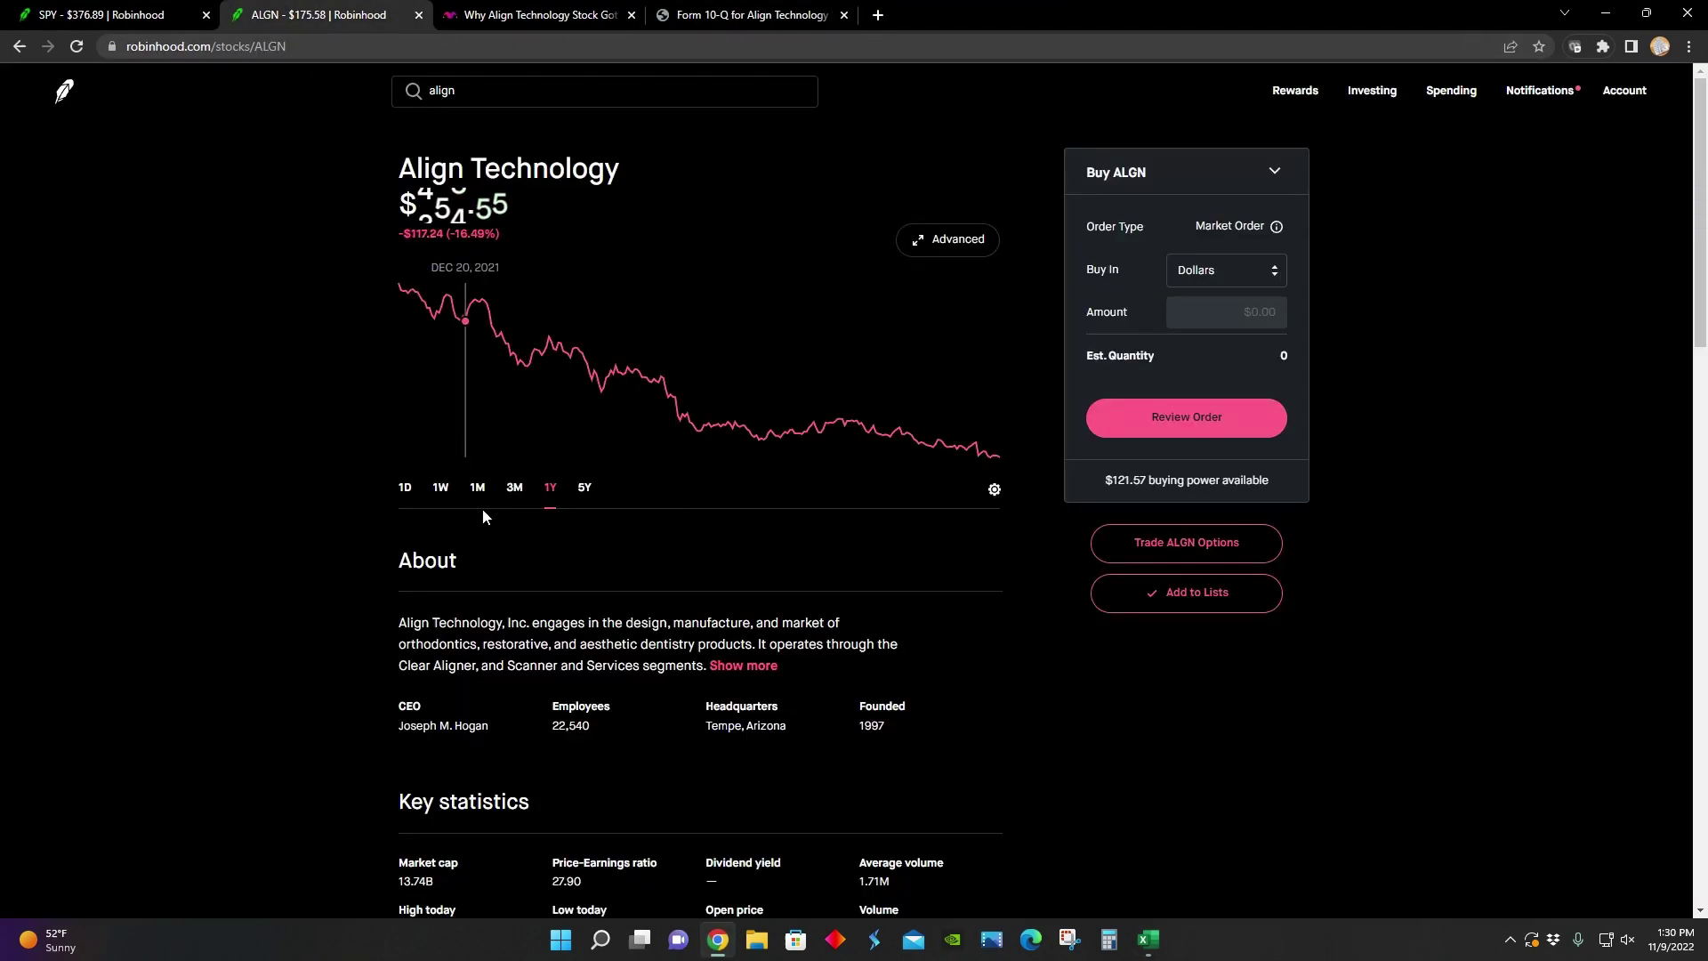
key(alt+Tab)
click(660, 564)
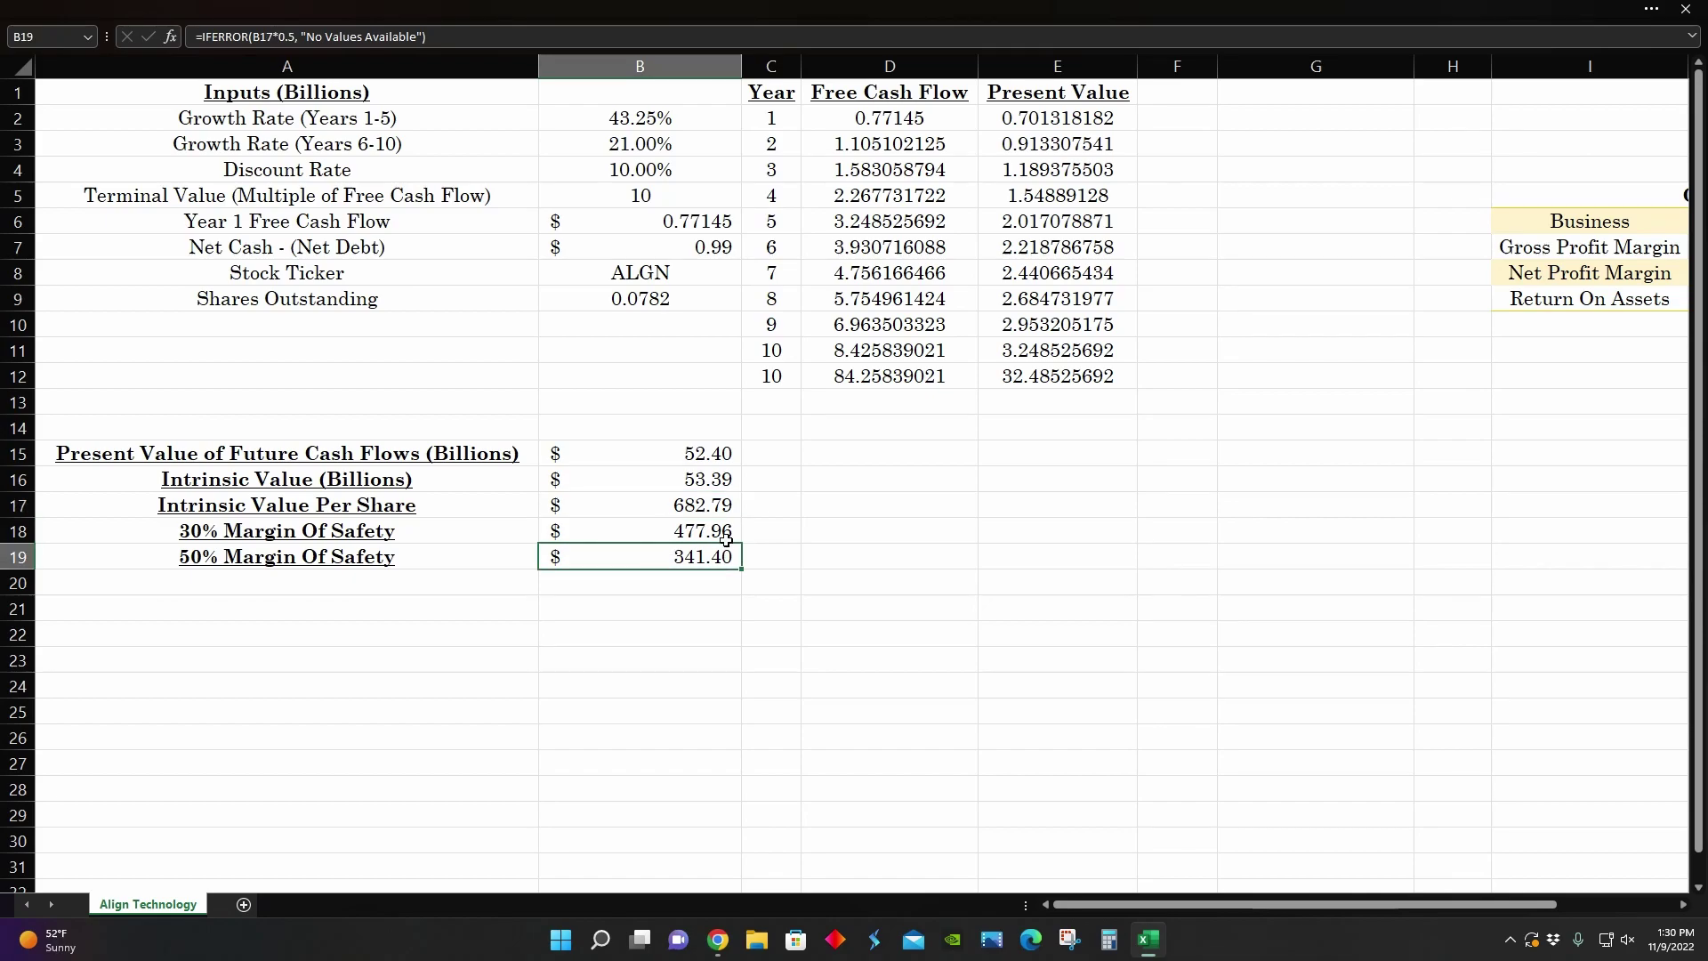
click(721, 946)
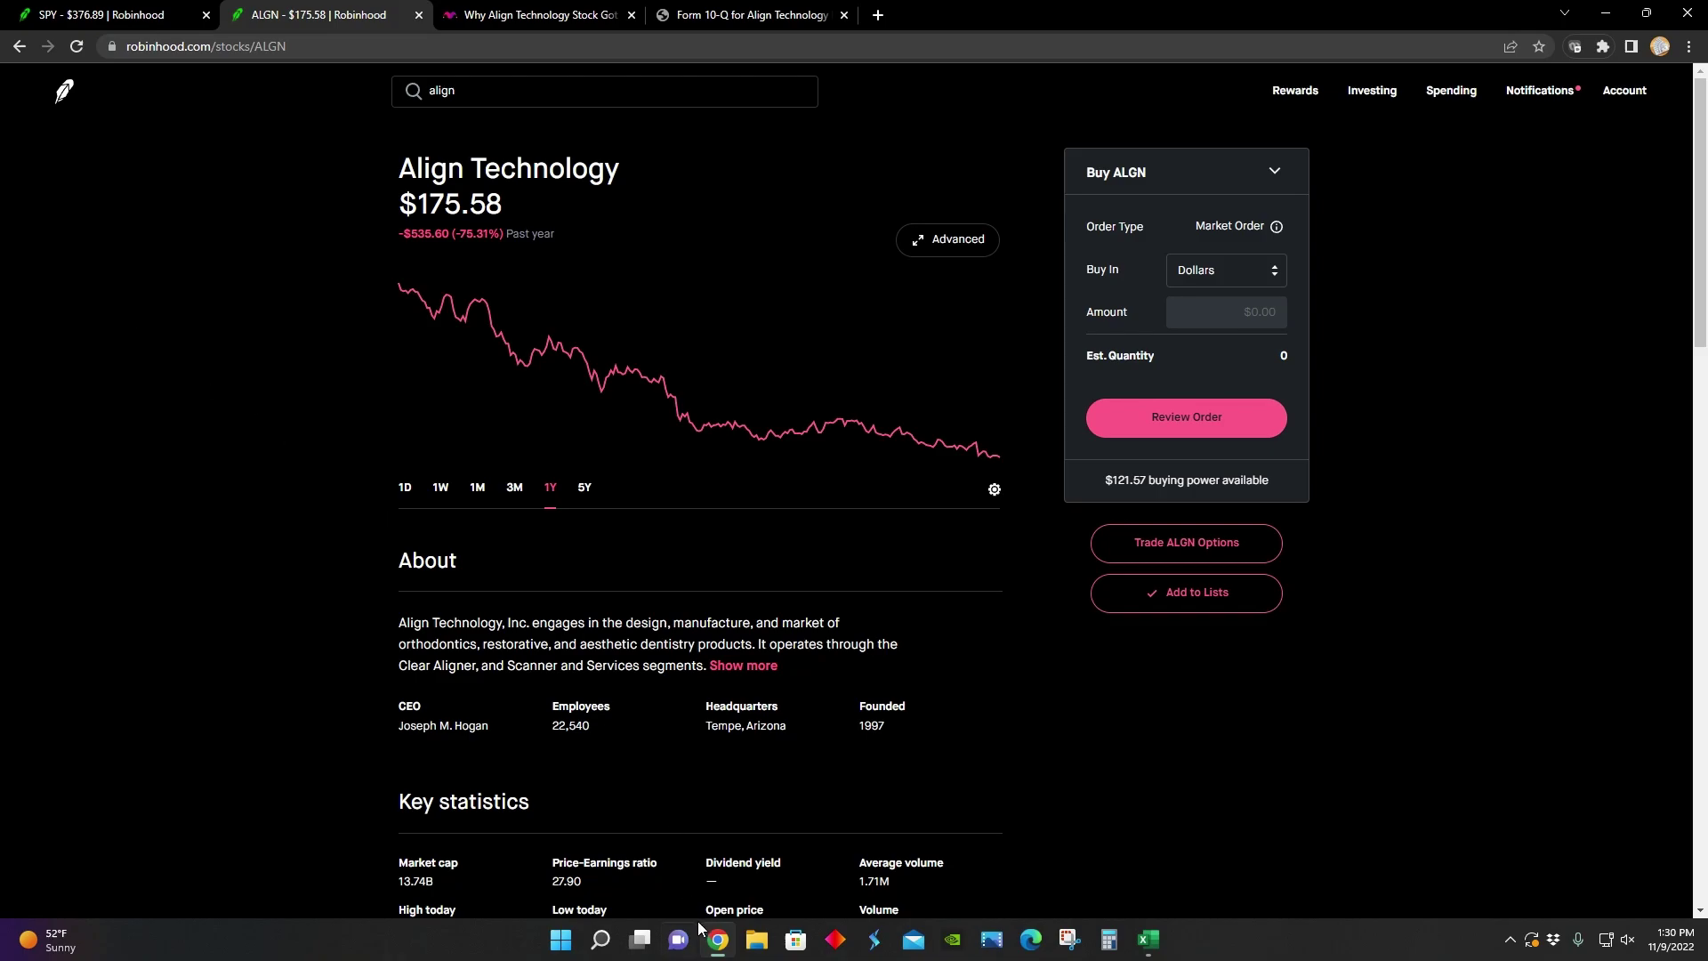
click(718, 945)
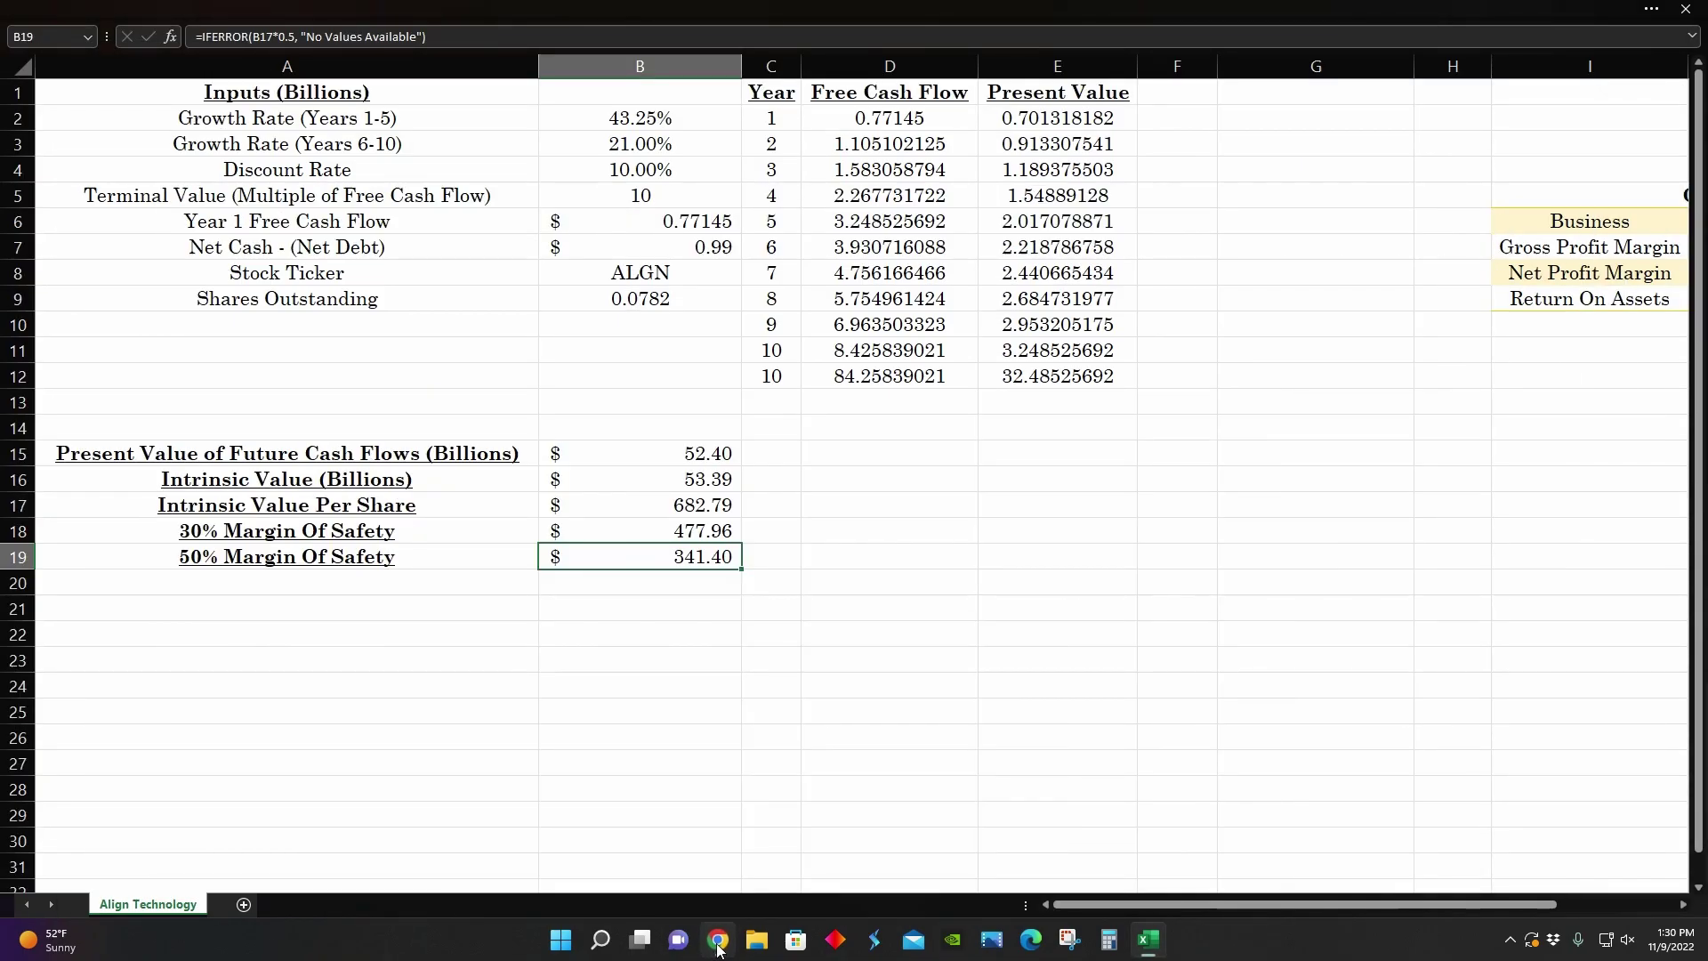
click(717, 941)
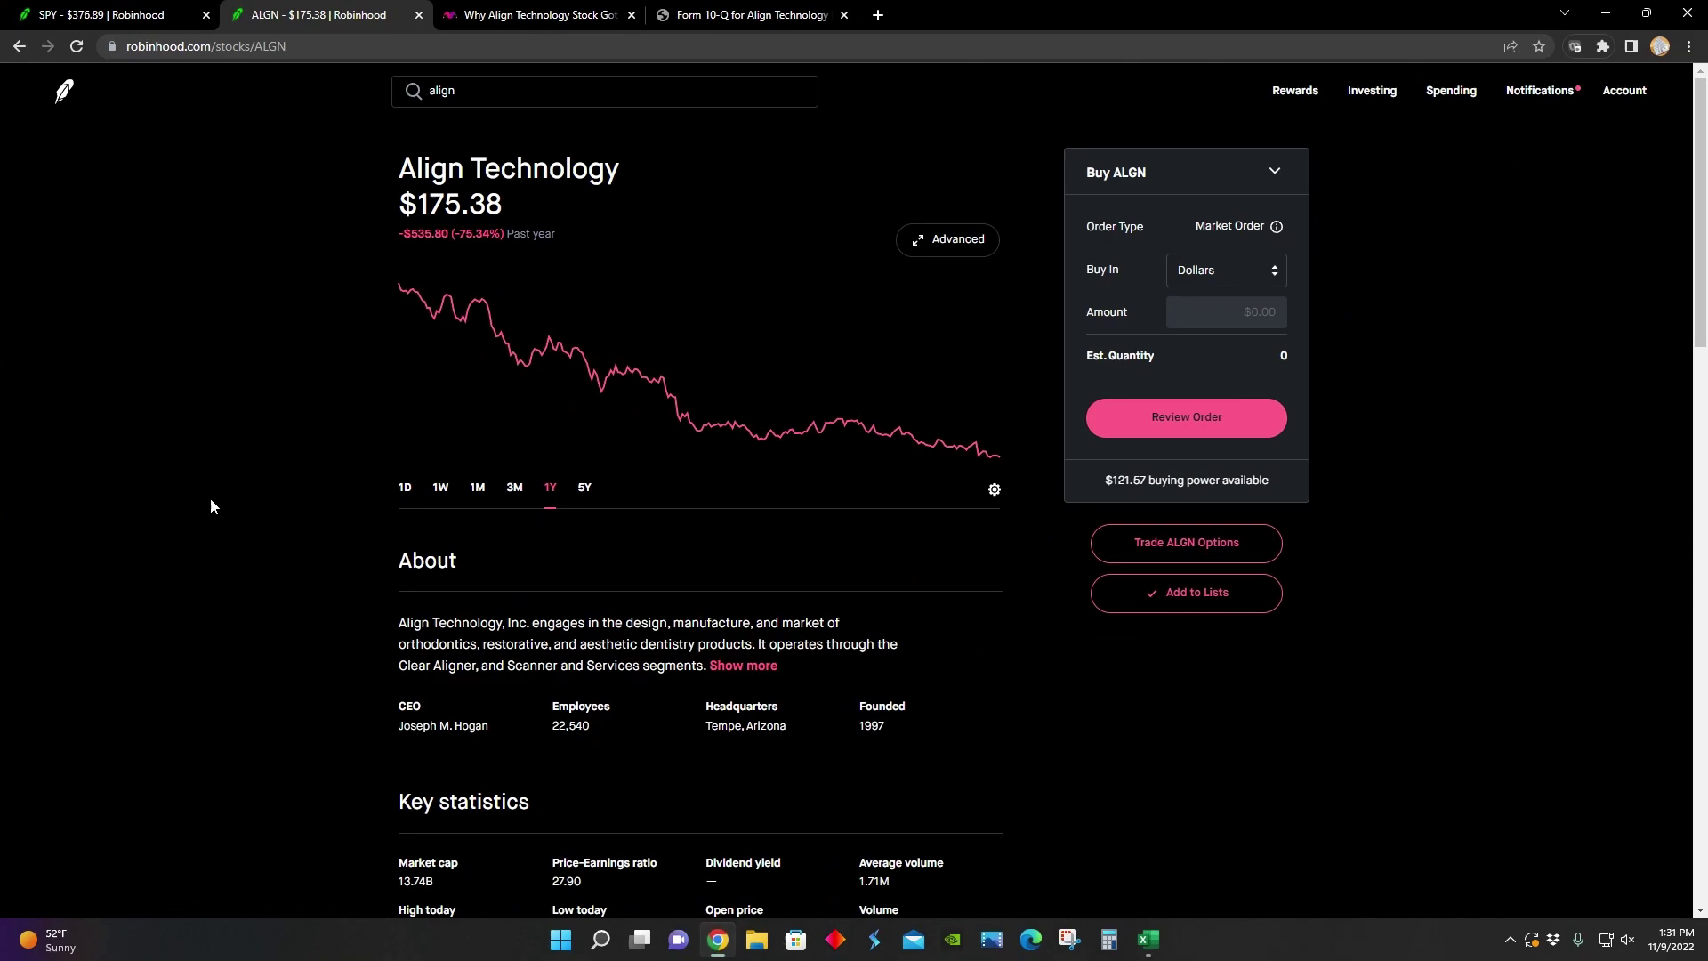
click(583, 488)
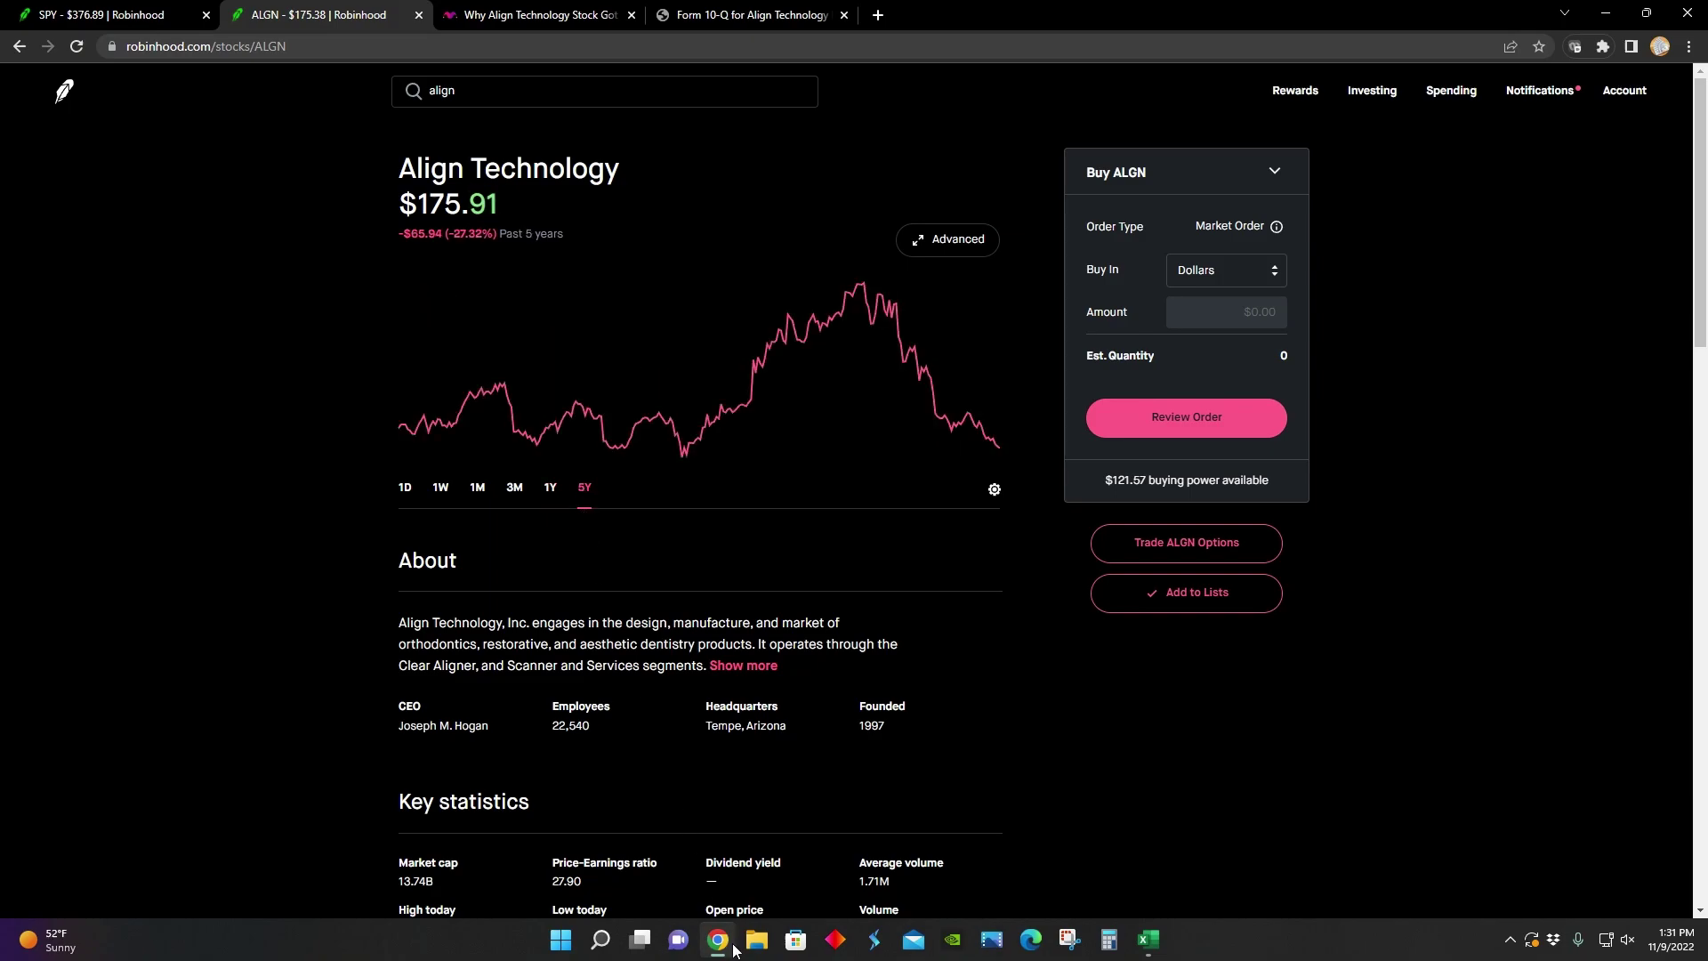
key(alt+Tab)
click(653, 115)
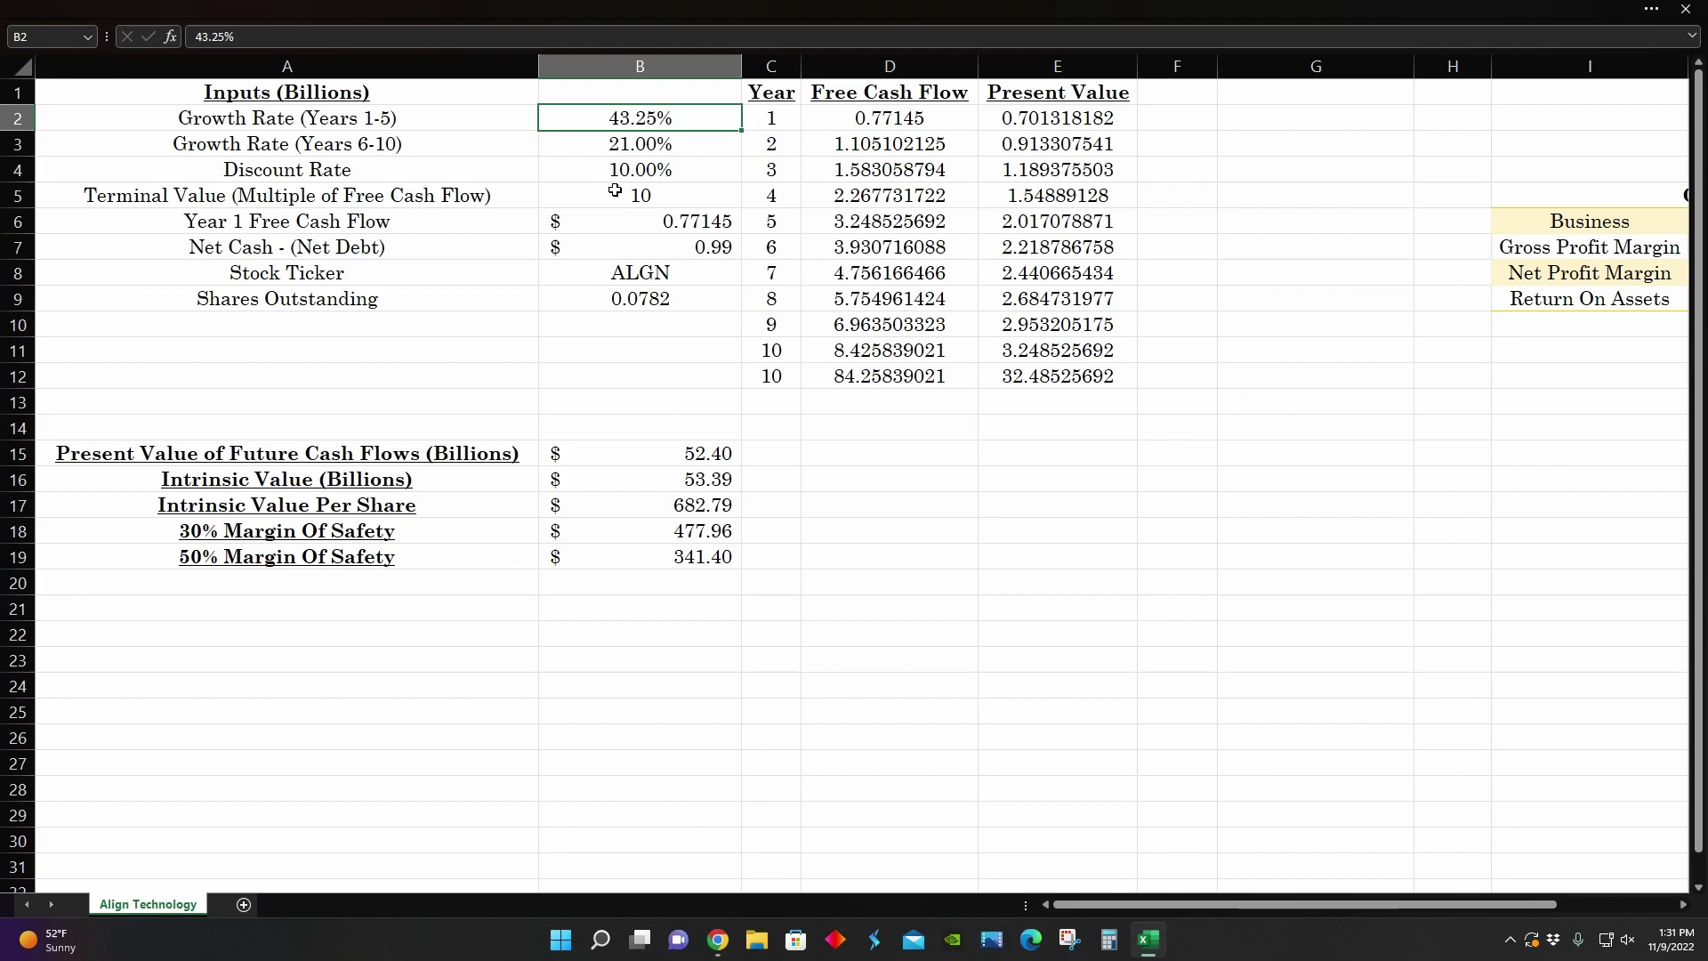
click(708, 946)
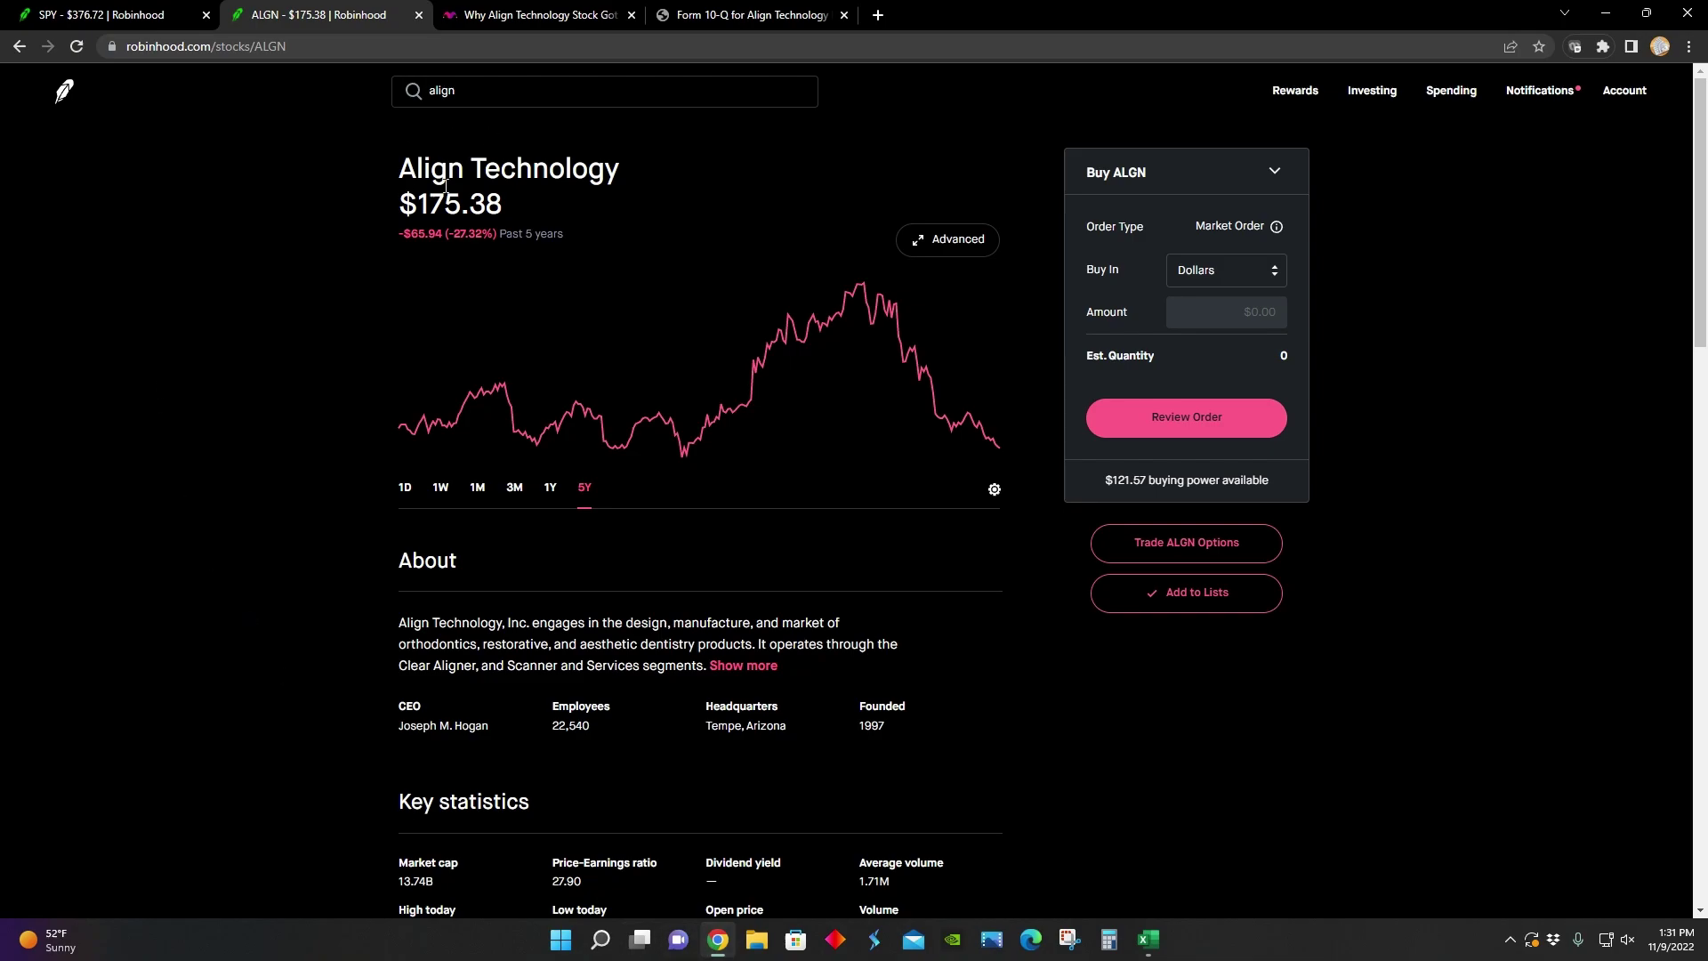
click(718, 939)
click(718, 939)
click(717, 939)
click(661, 556)
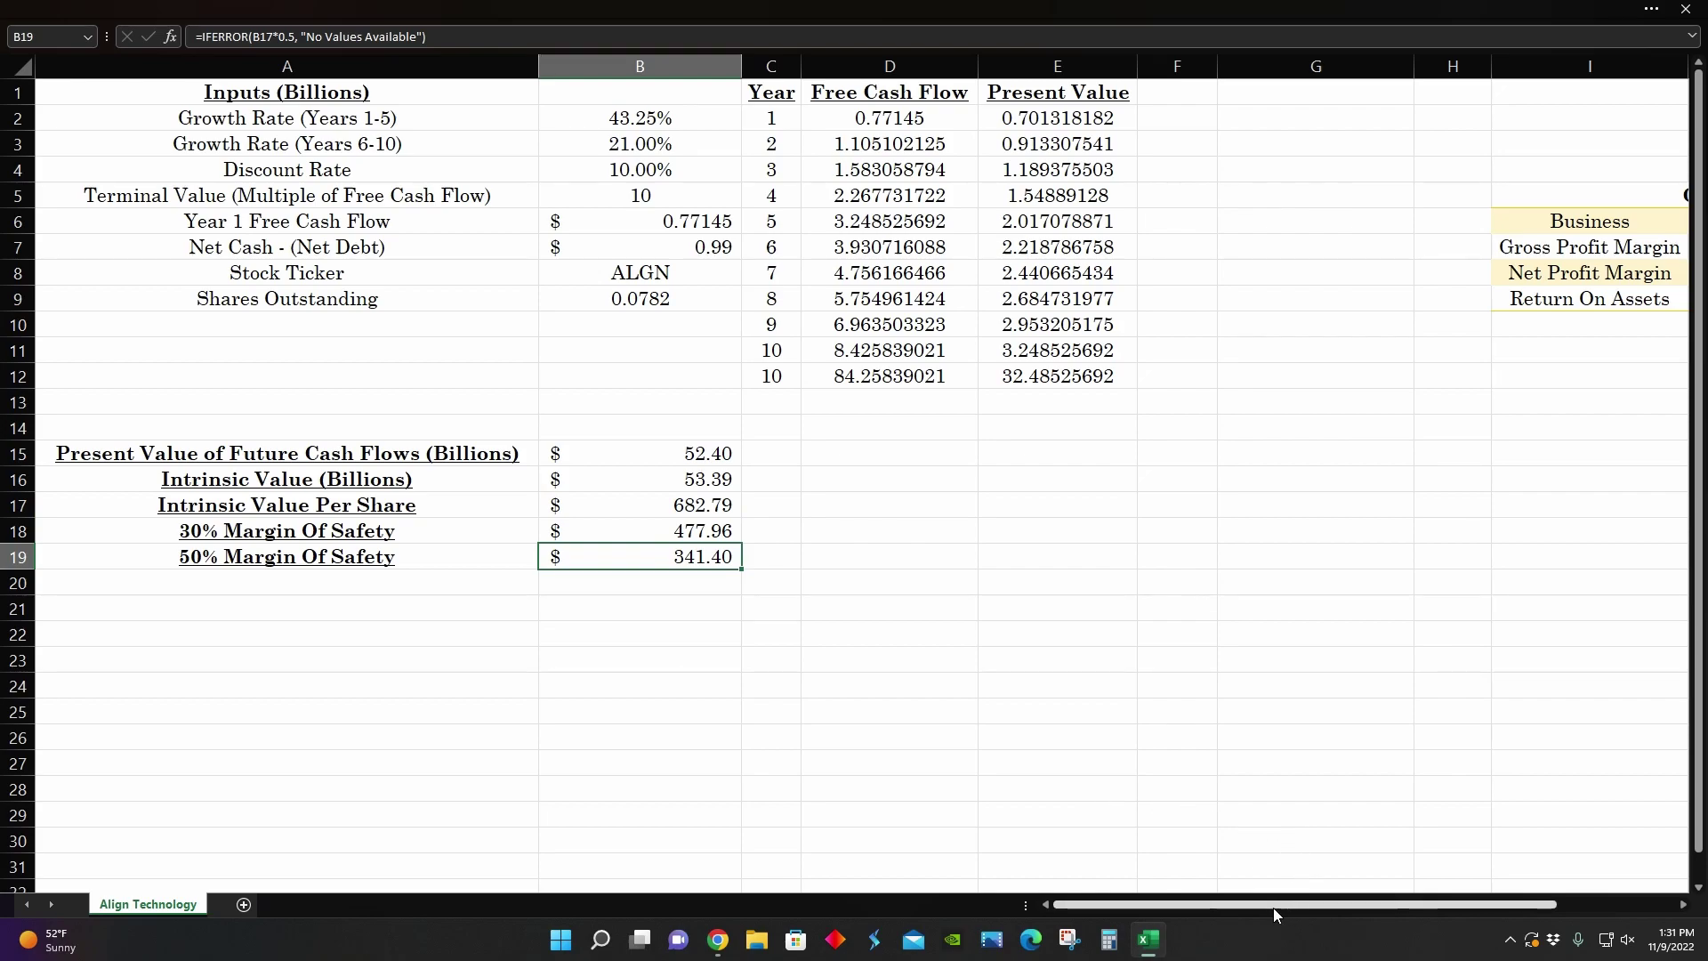
drag(1275, 914, 1418, 915)
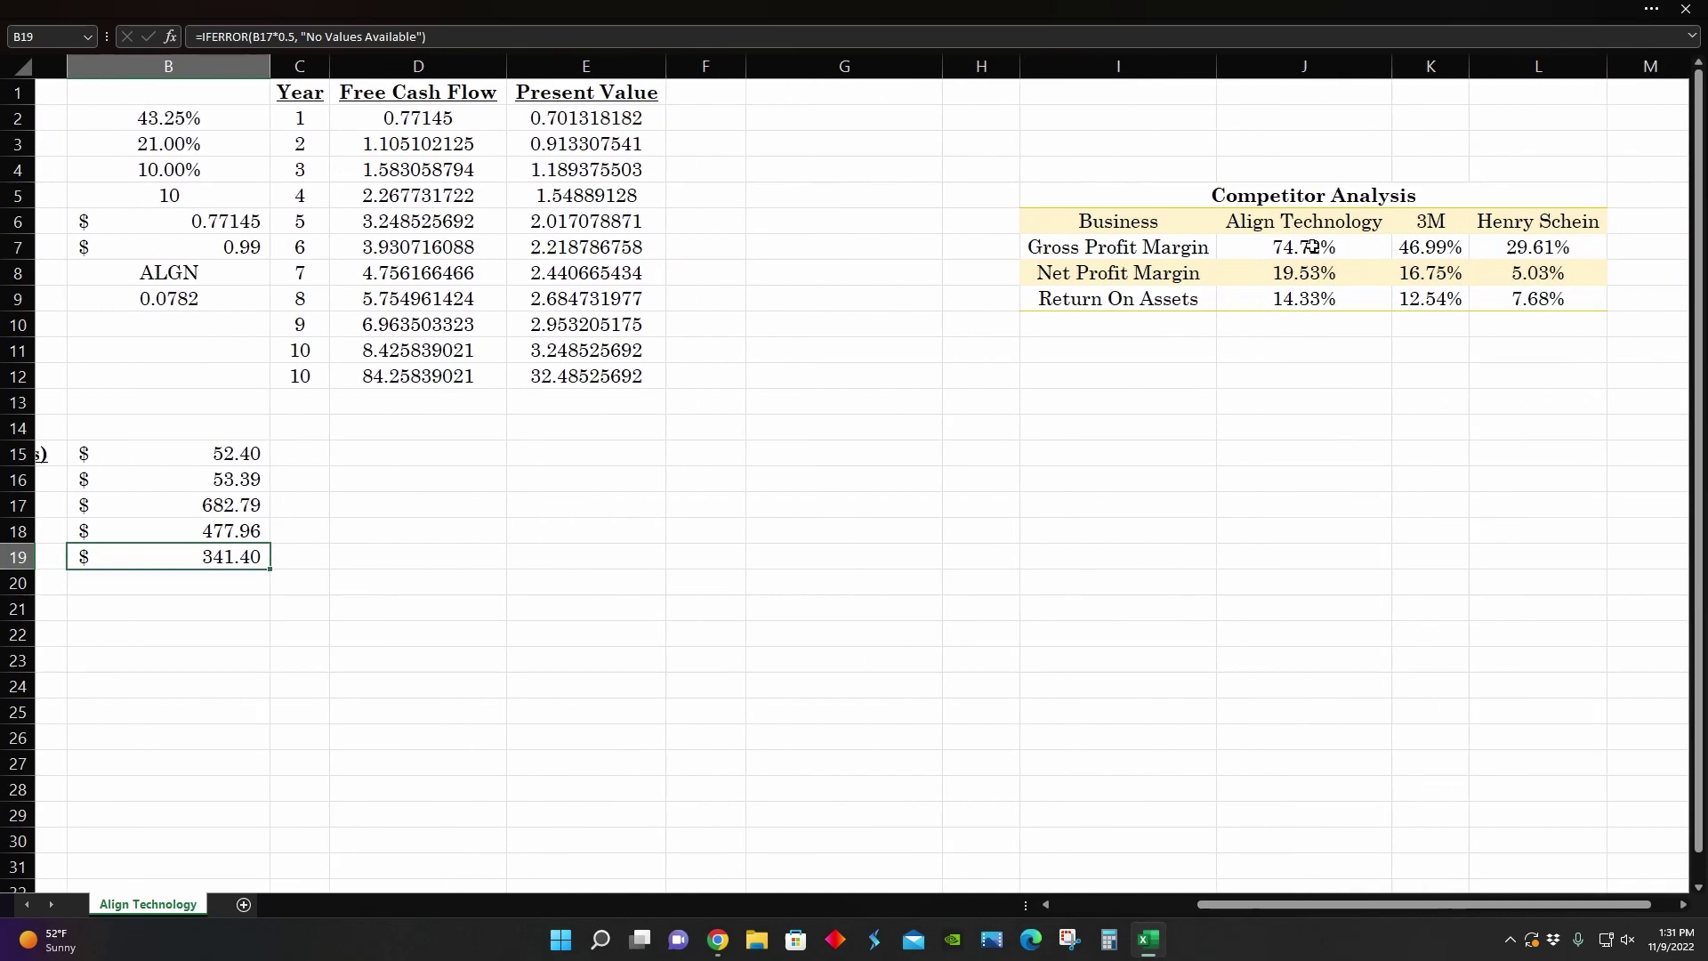
click(1286, 196)
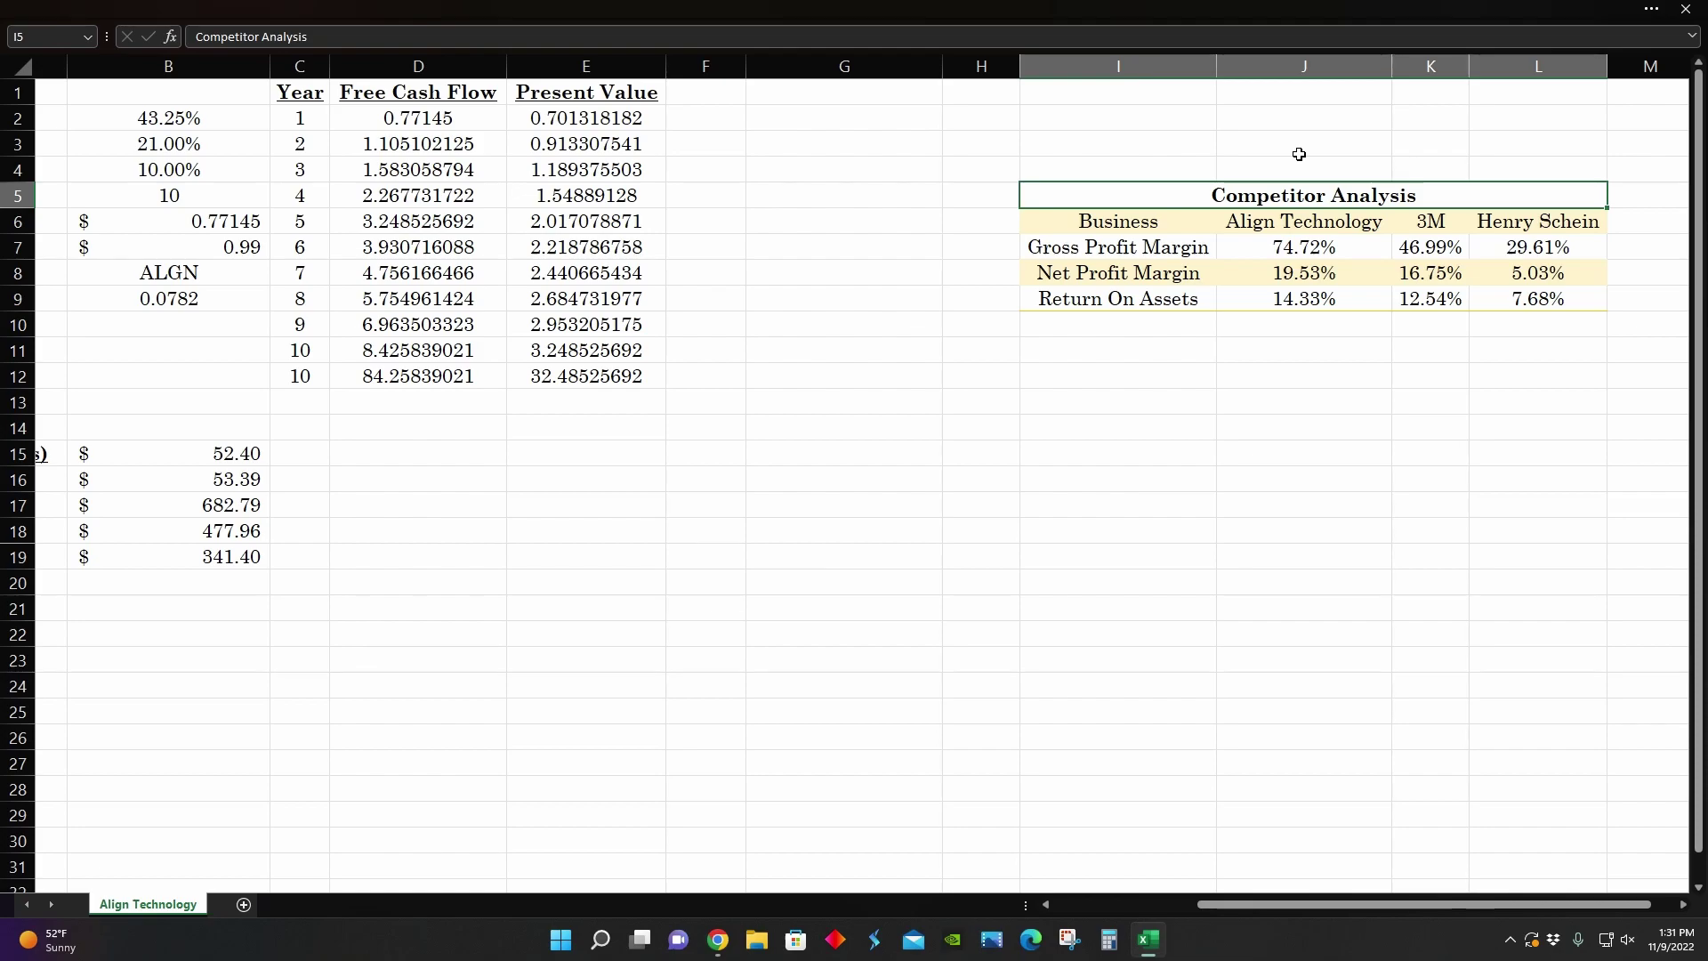
click(1404, 221)
click(1526, 222)
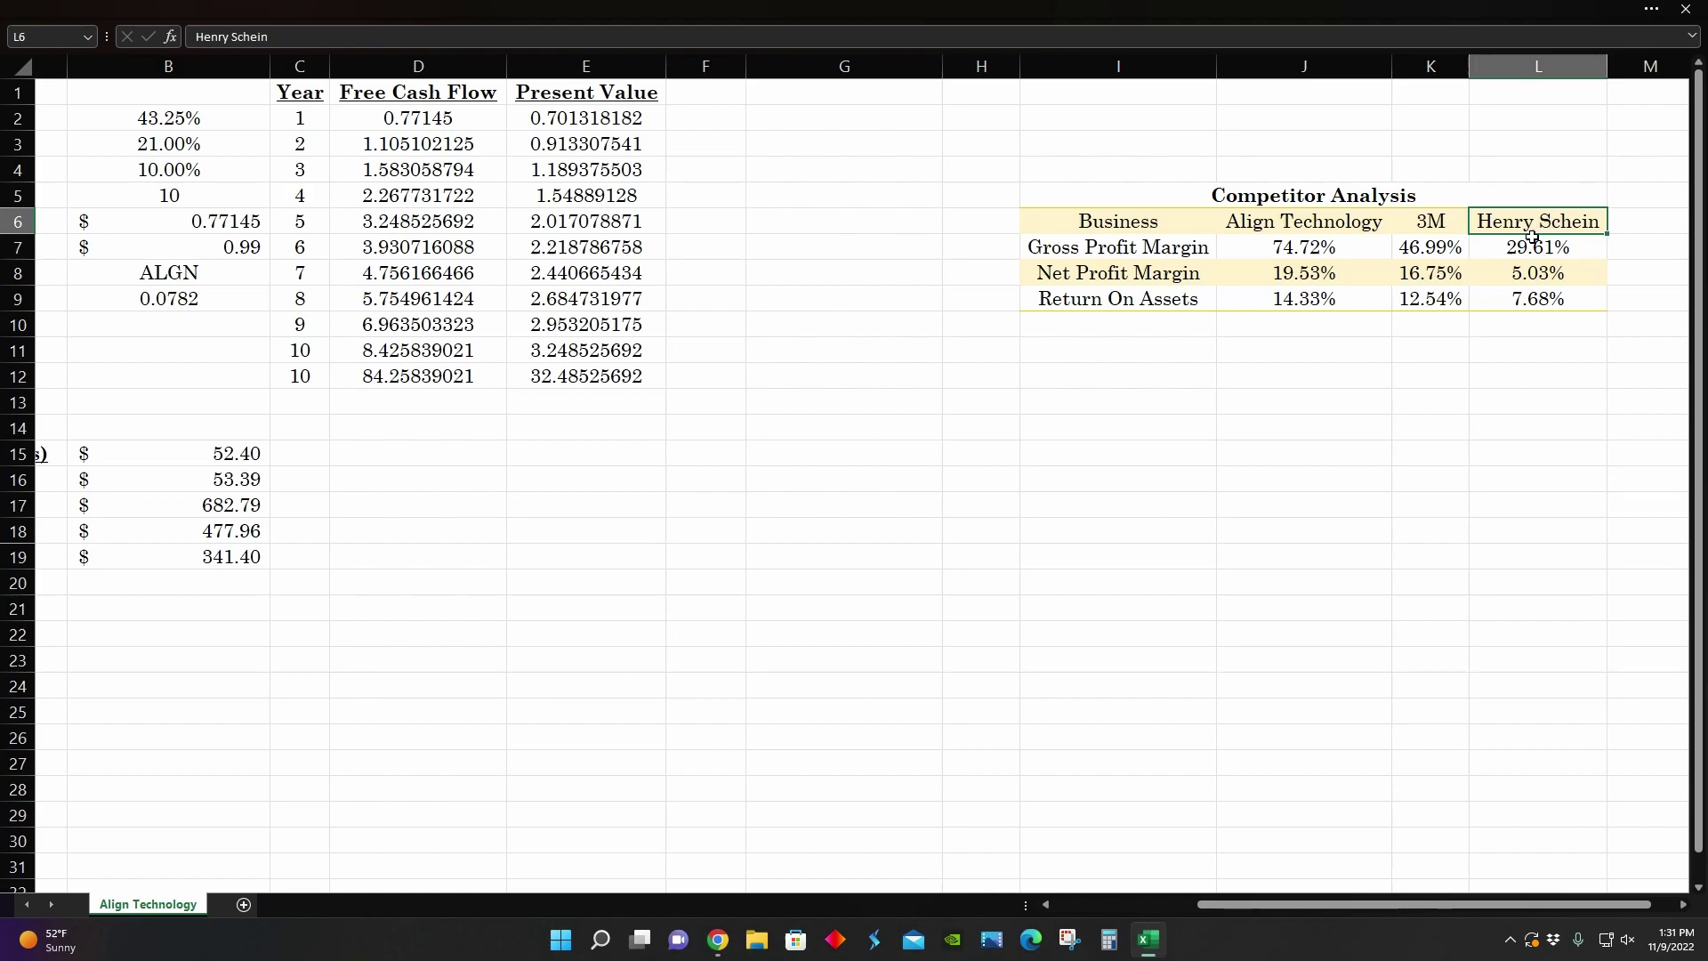
click(1339, 195)
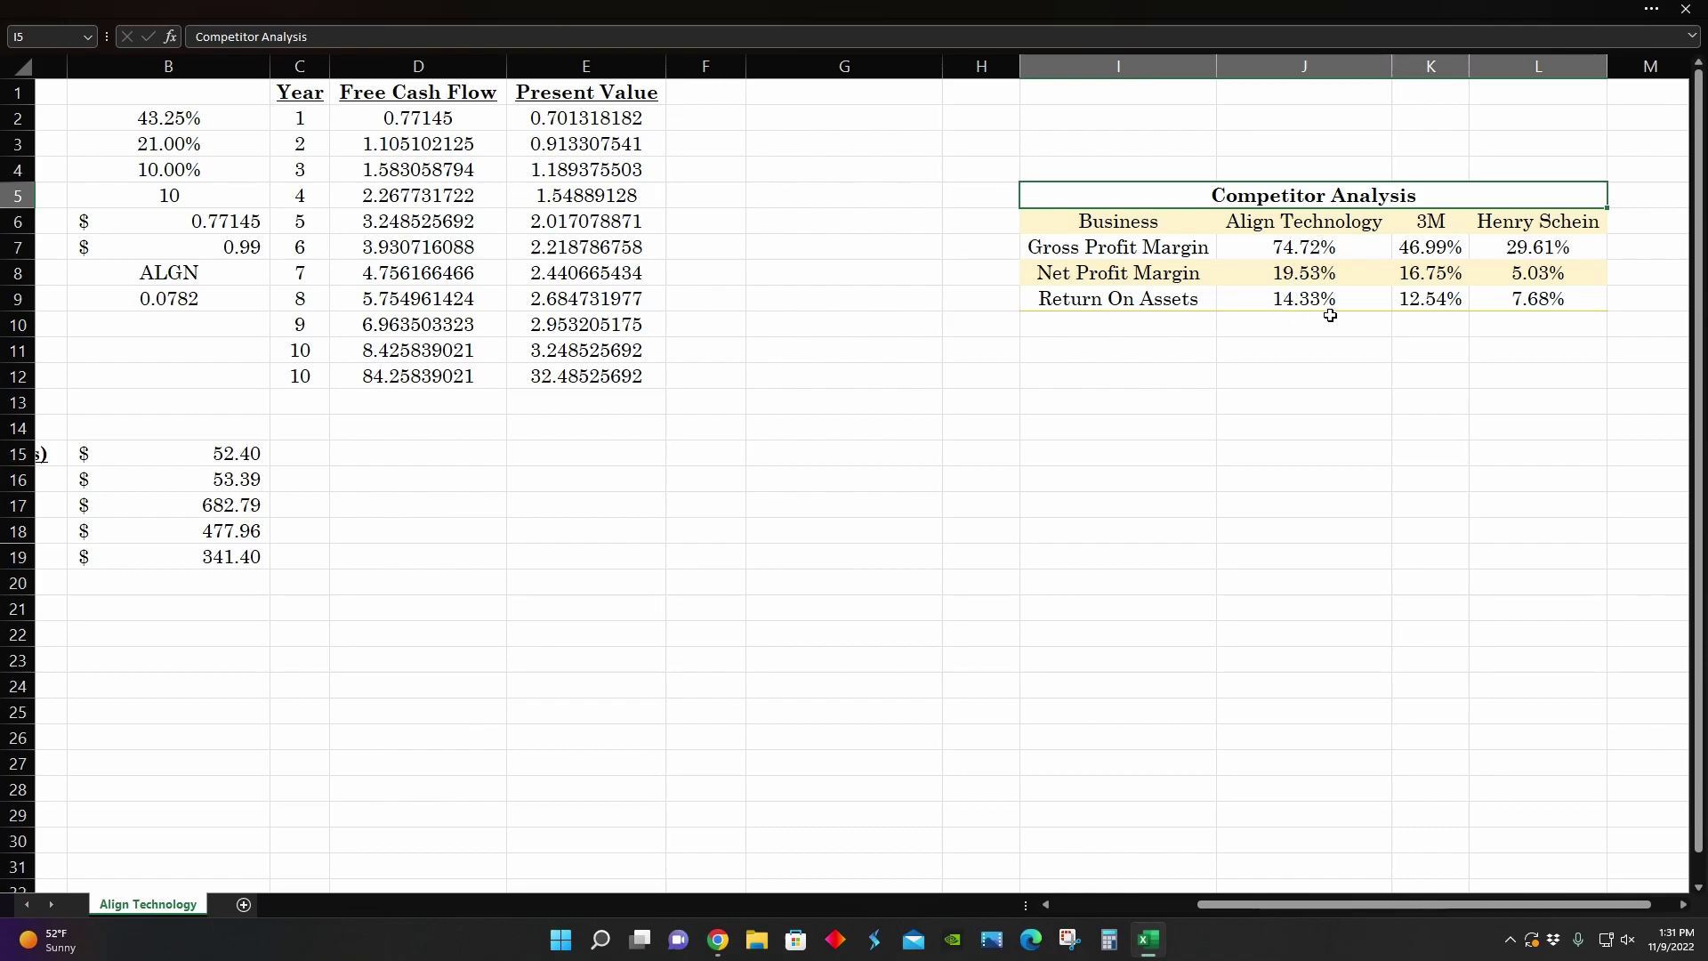
click(1302, 245)
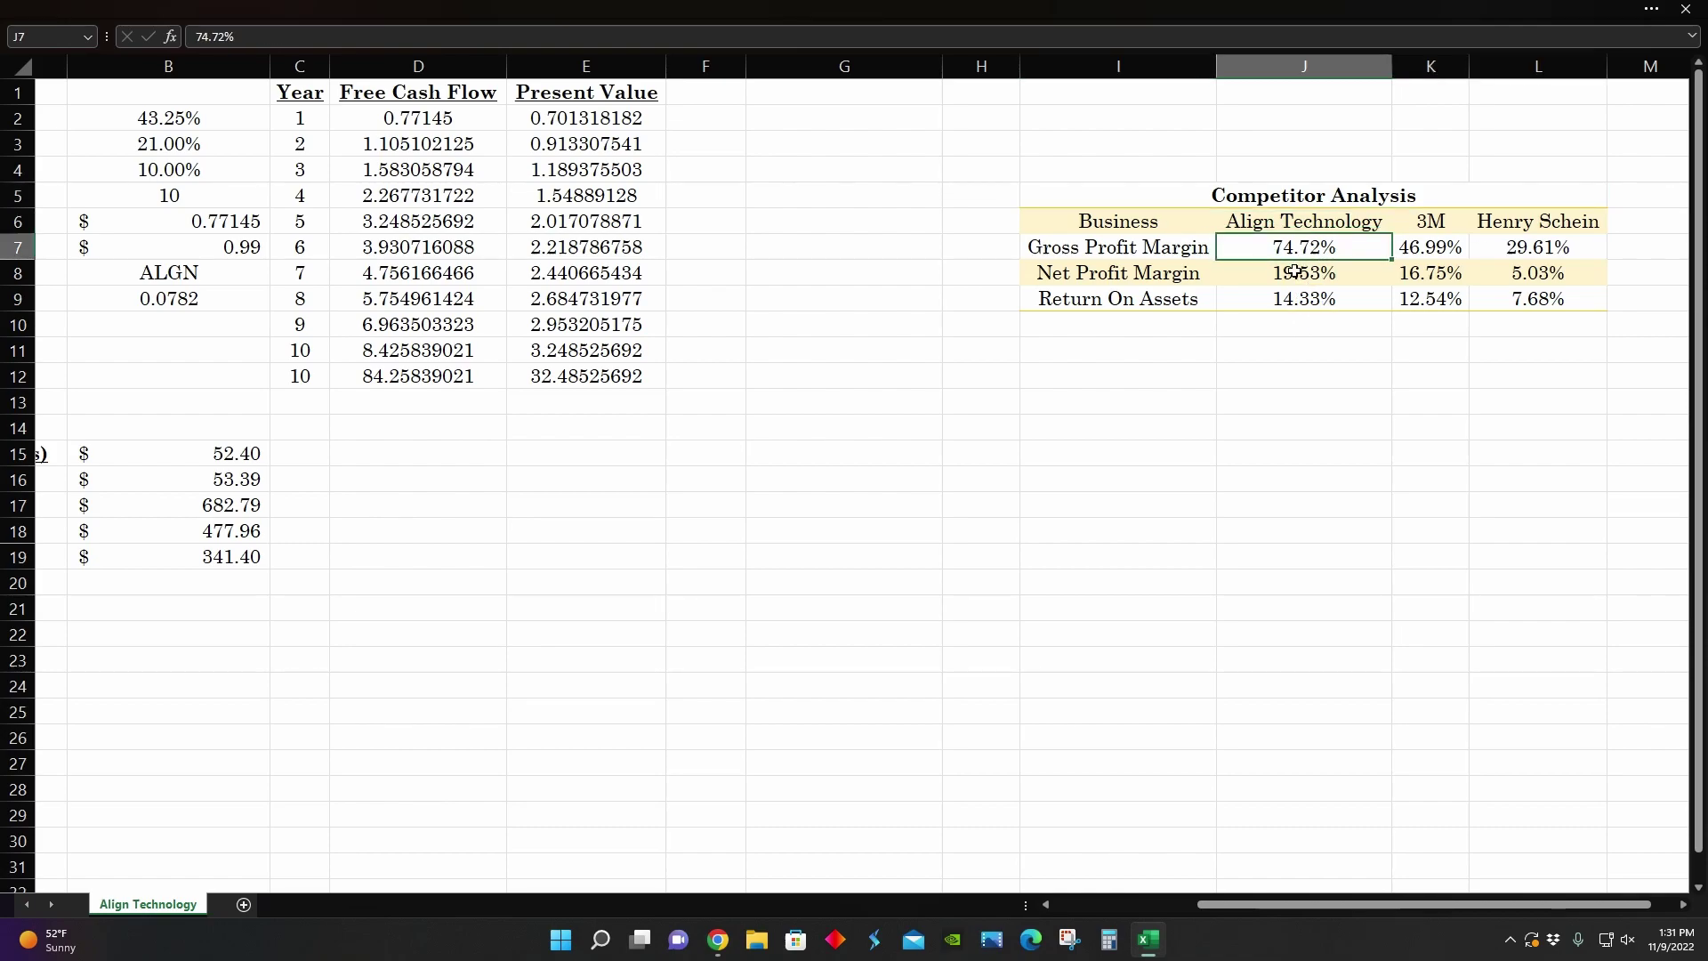
click(1289, 276)
click(1271, 304)
click(1268, 333)
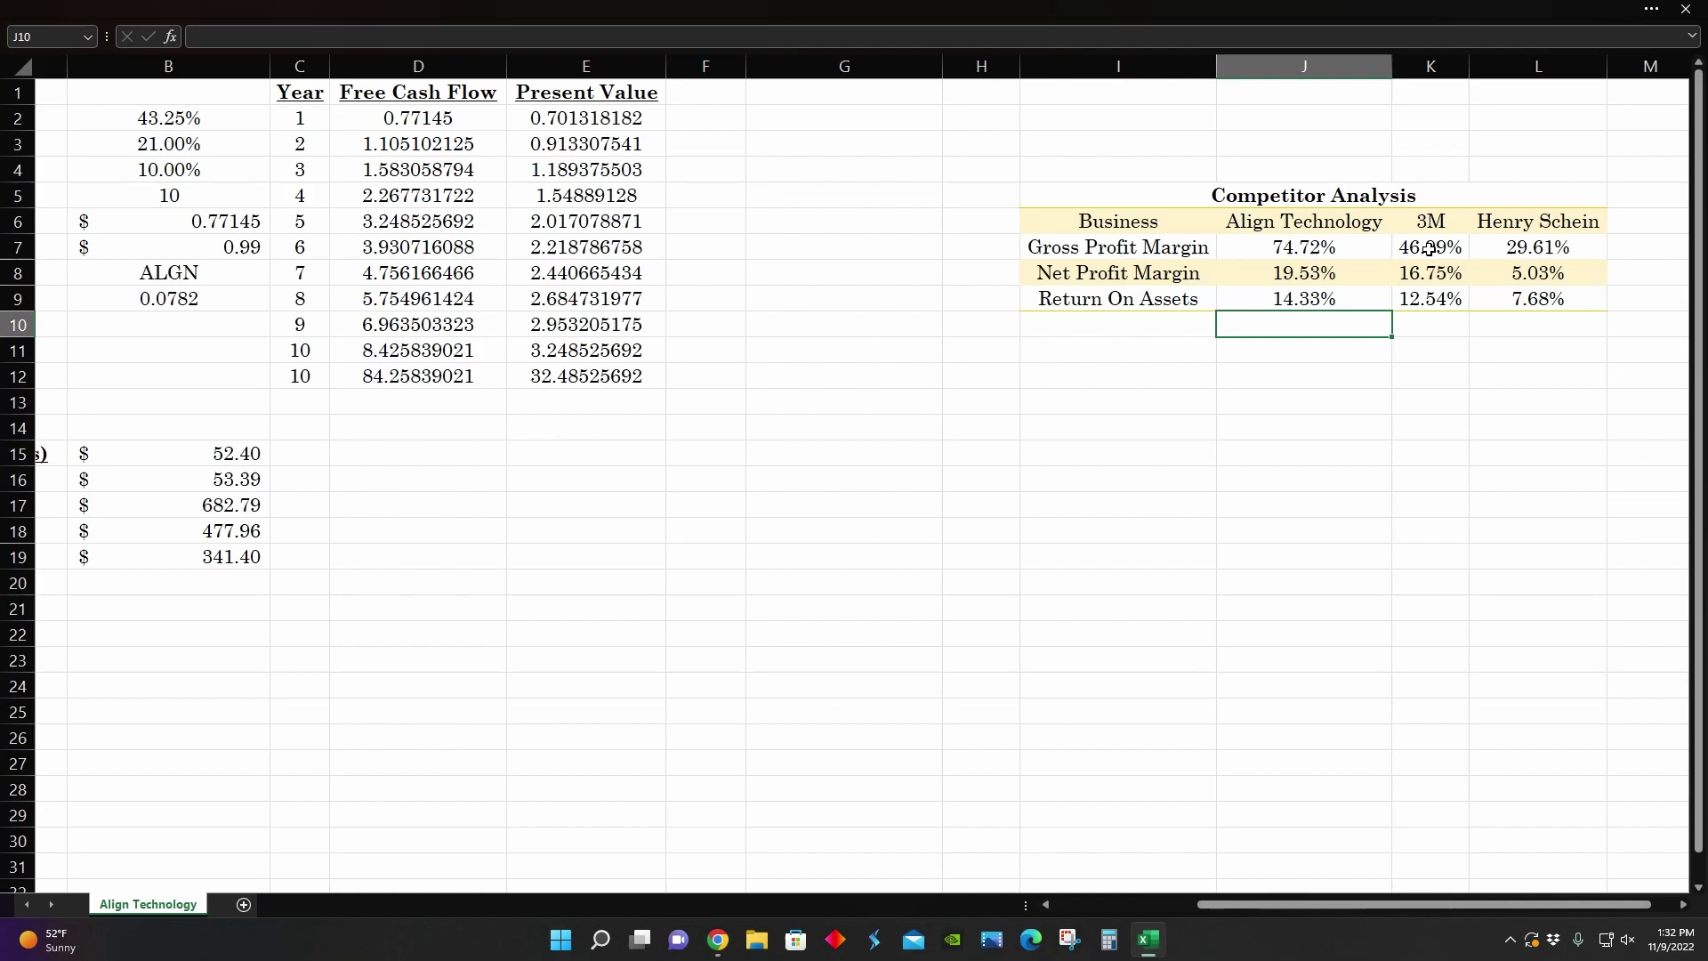
click(1551, 244)
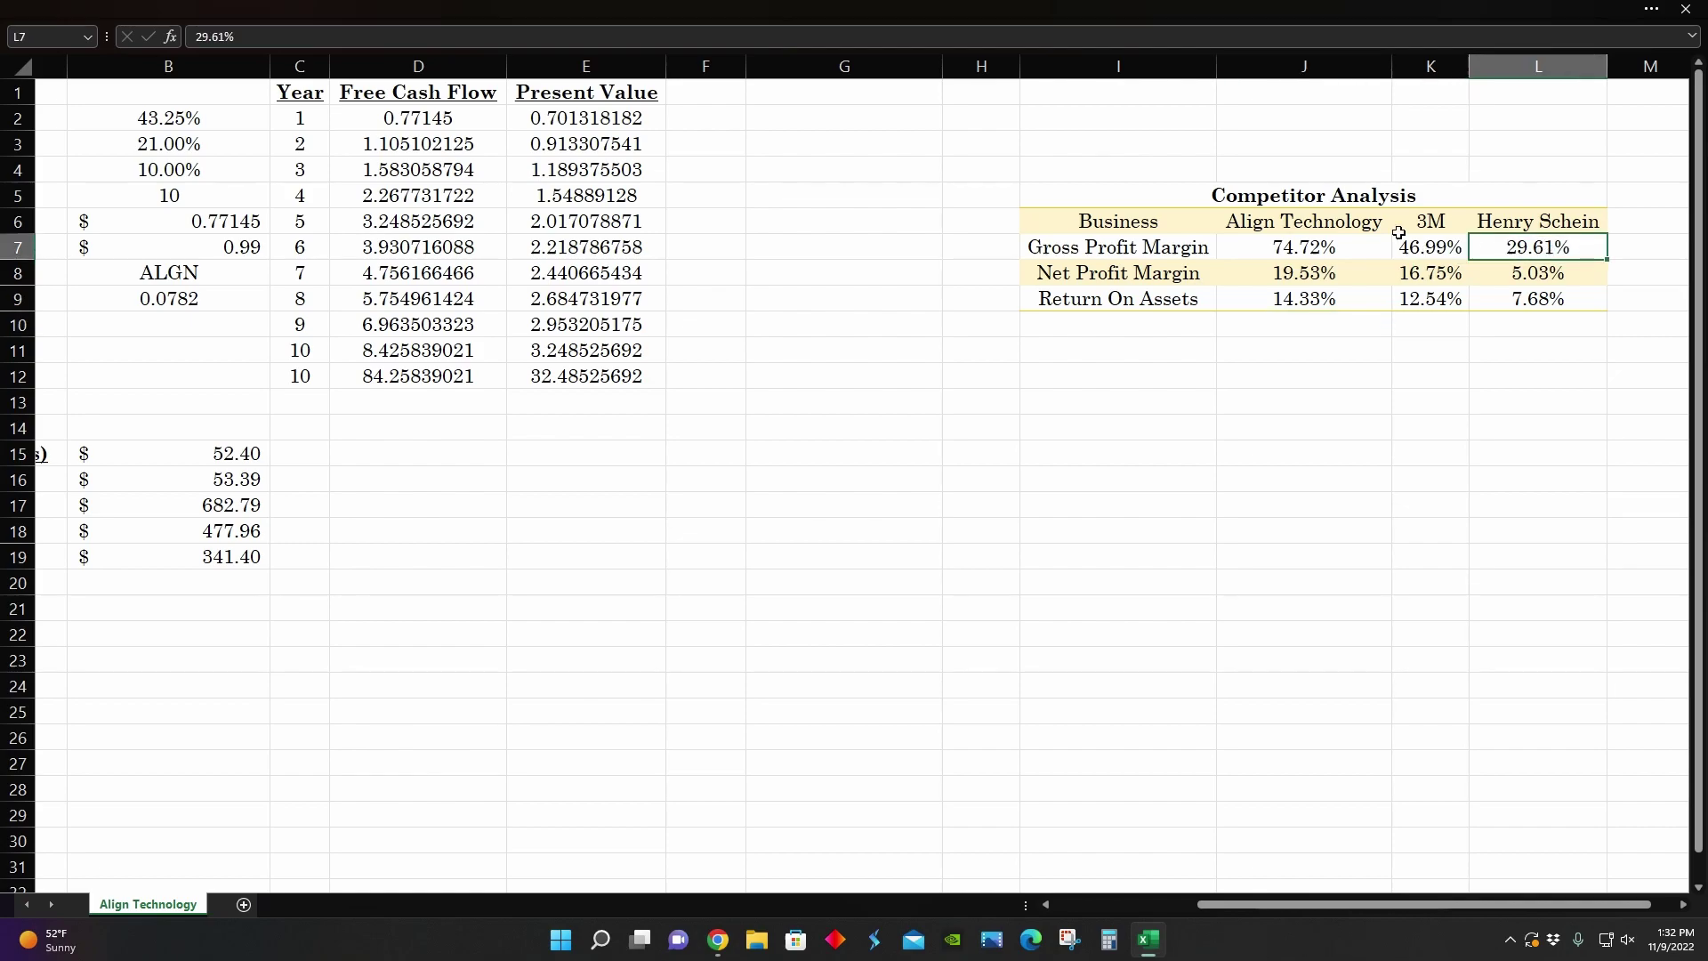
click(1299, 239)
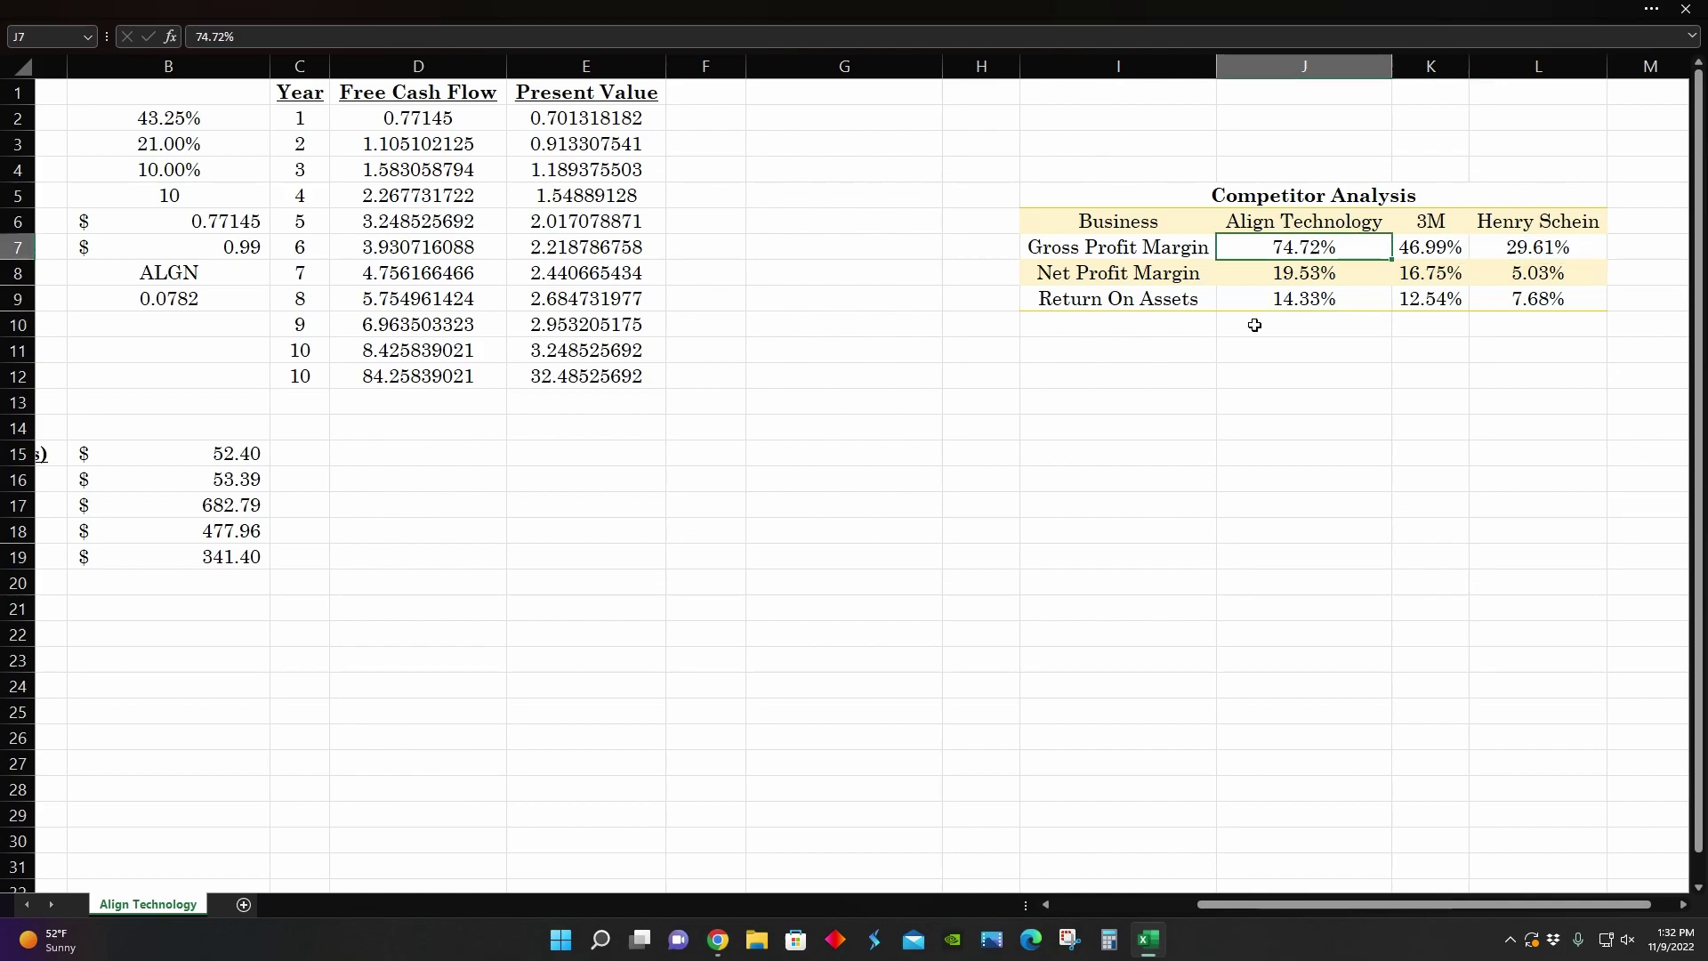
click(1254, 325)
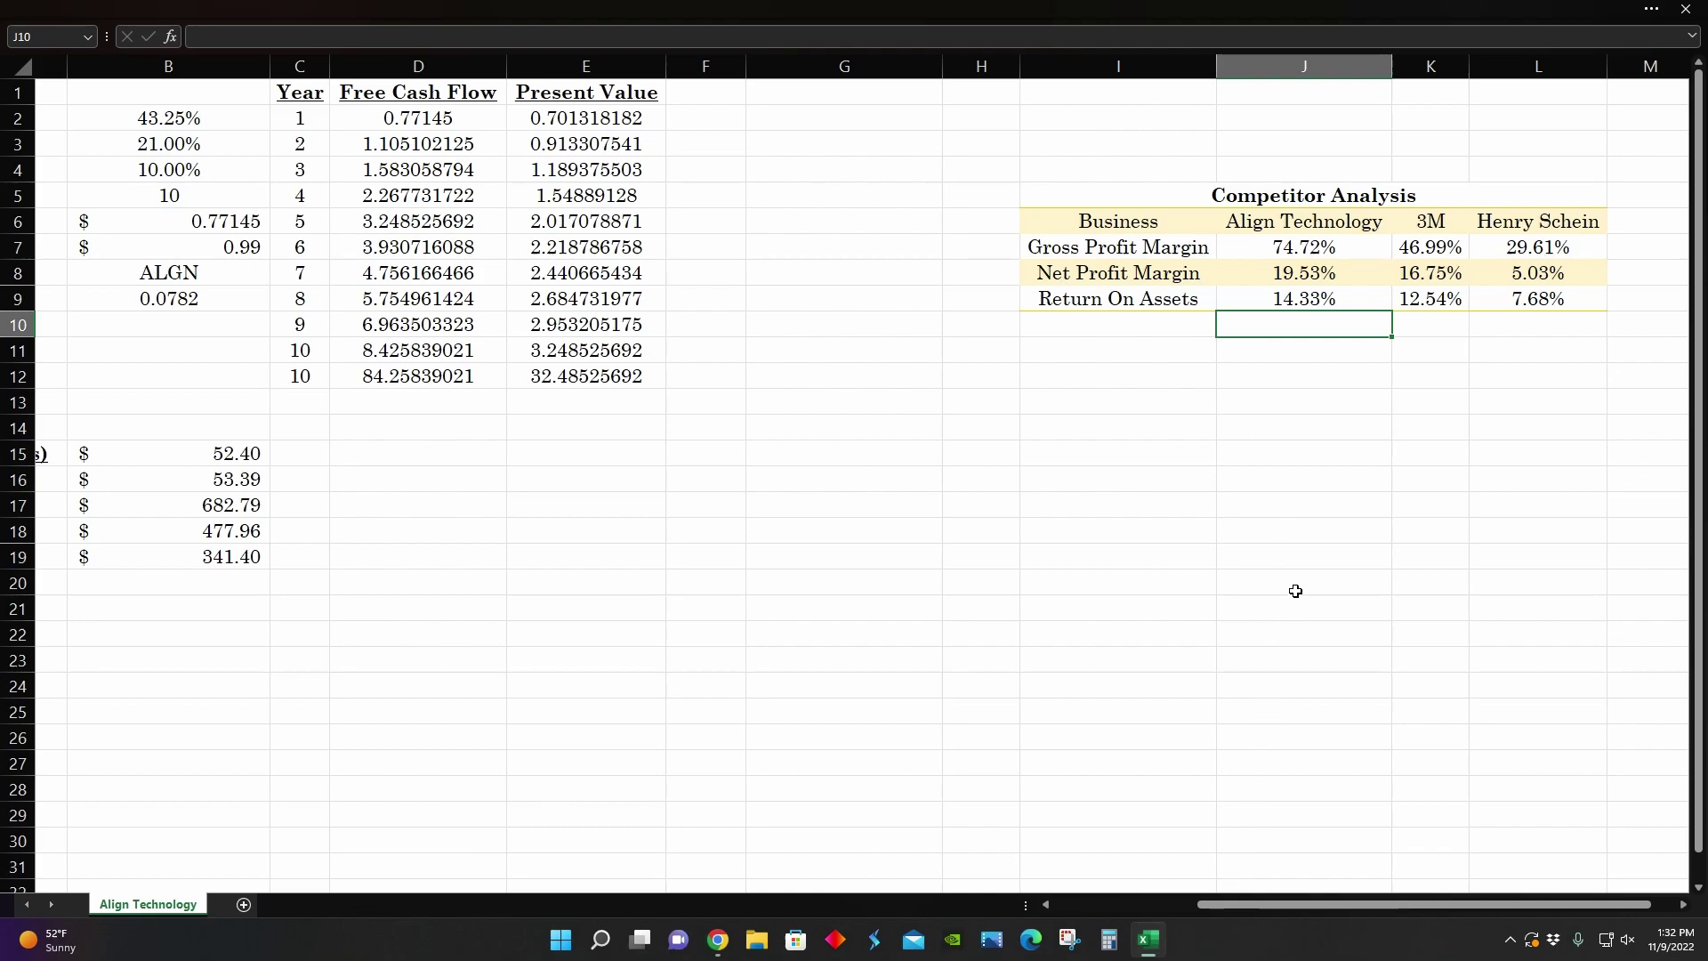
click(1320, 200)
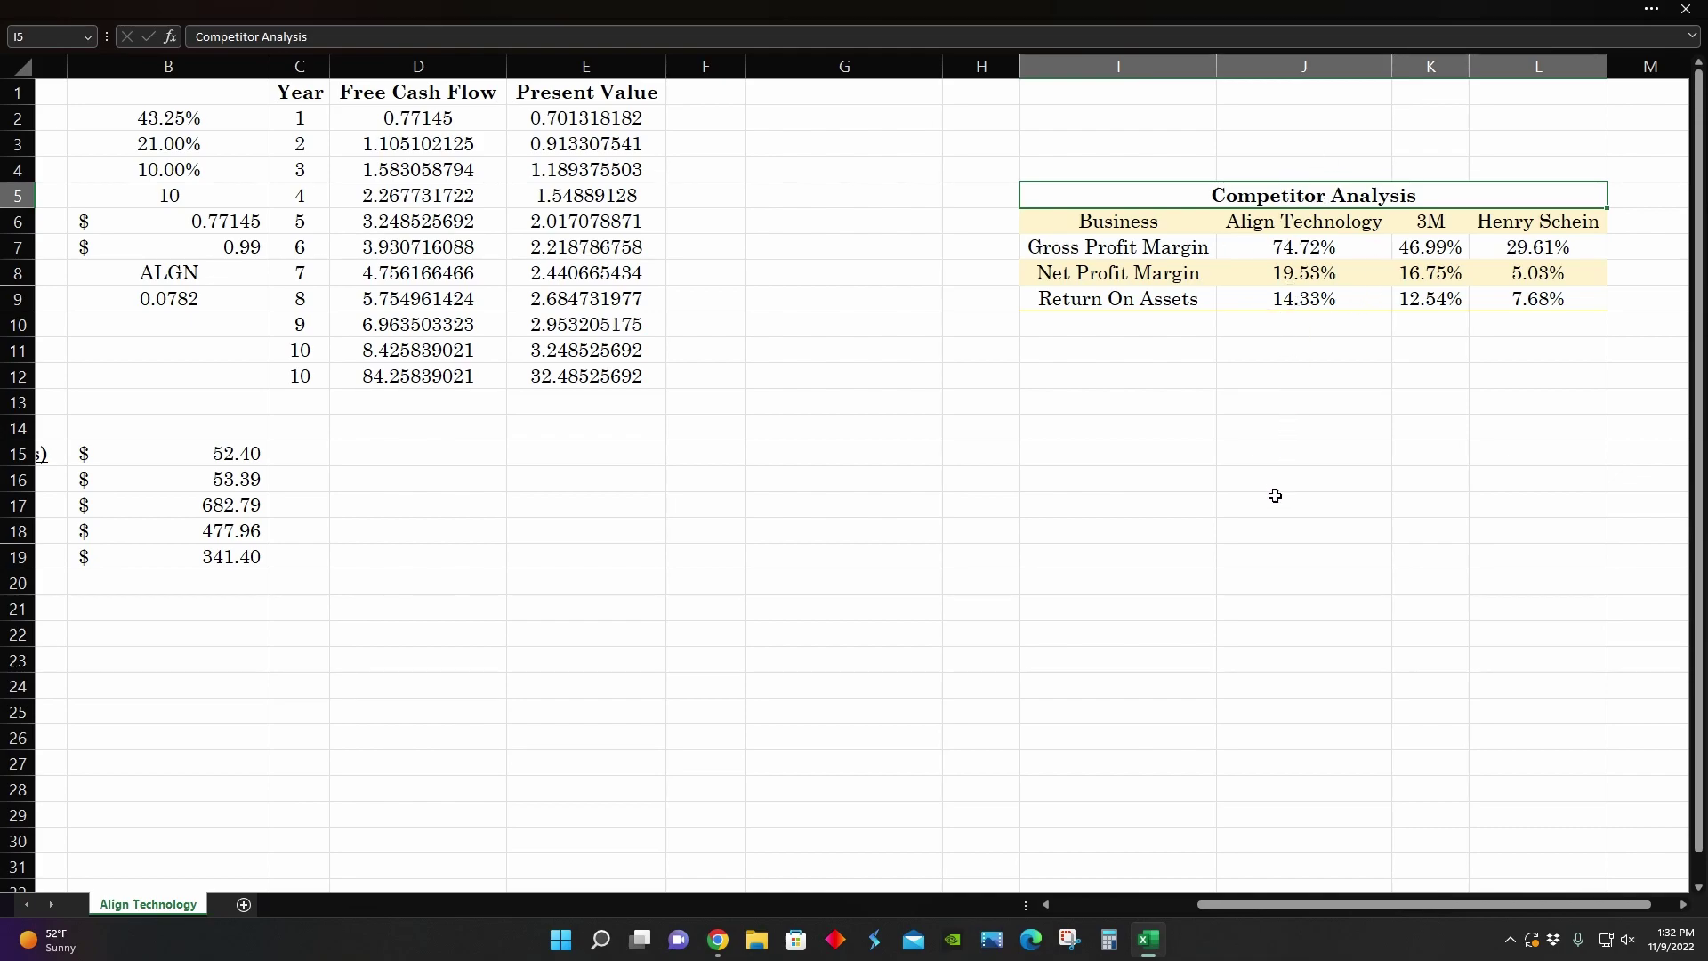
drag(1256, 905, 1002, 895)
click(668, 333)
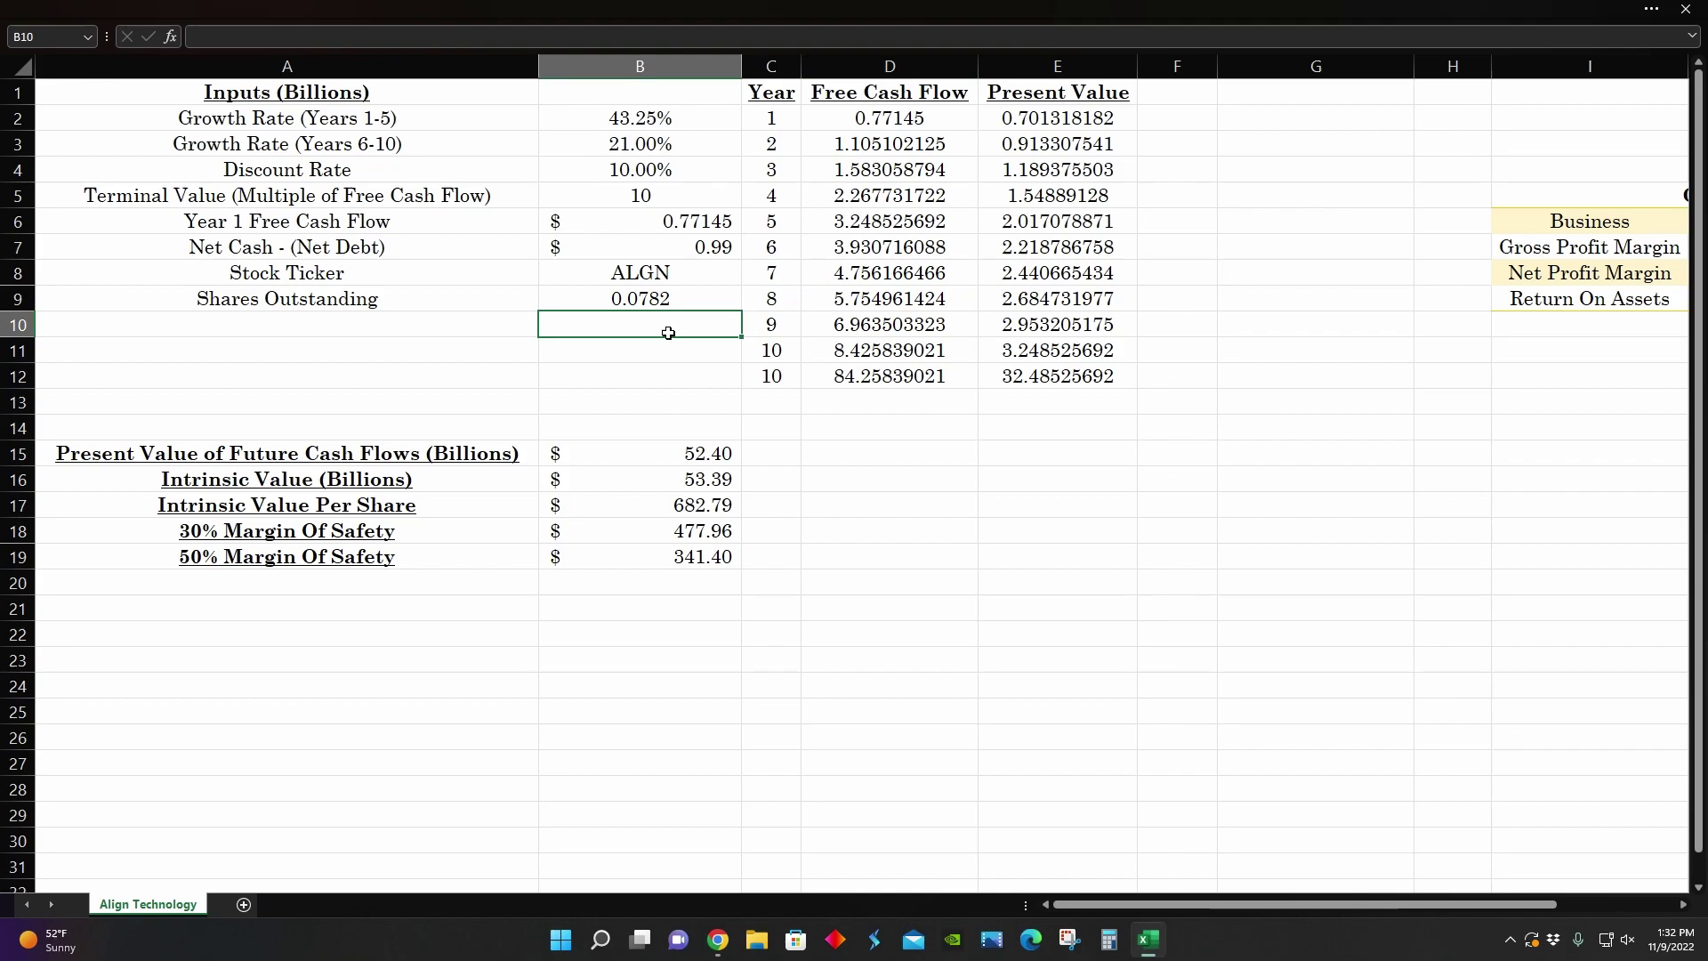
click(648, 118)
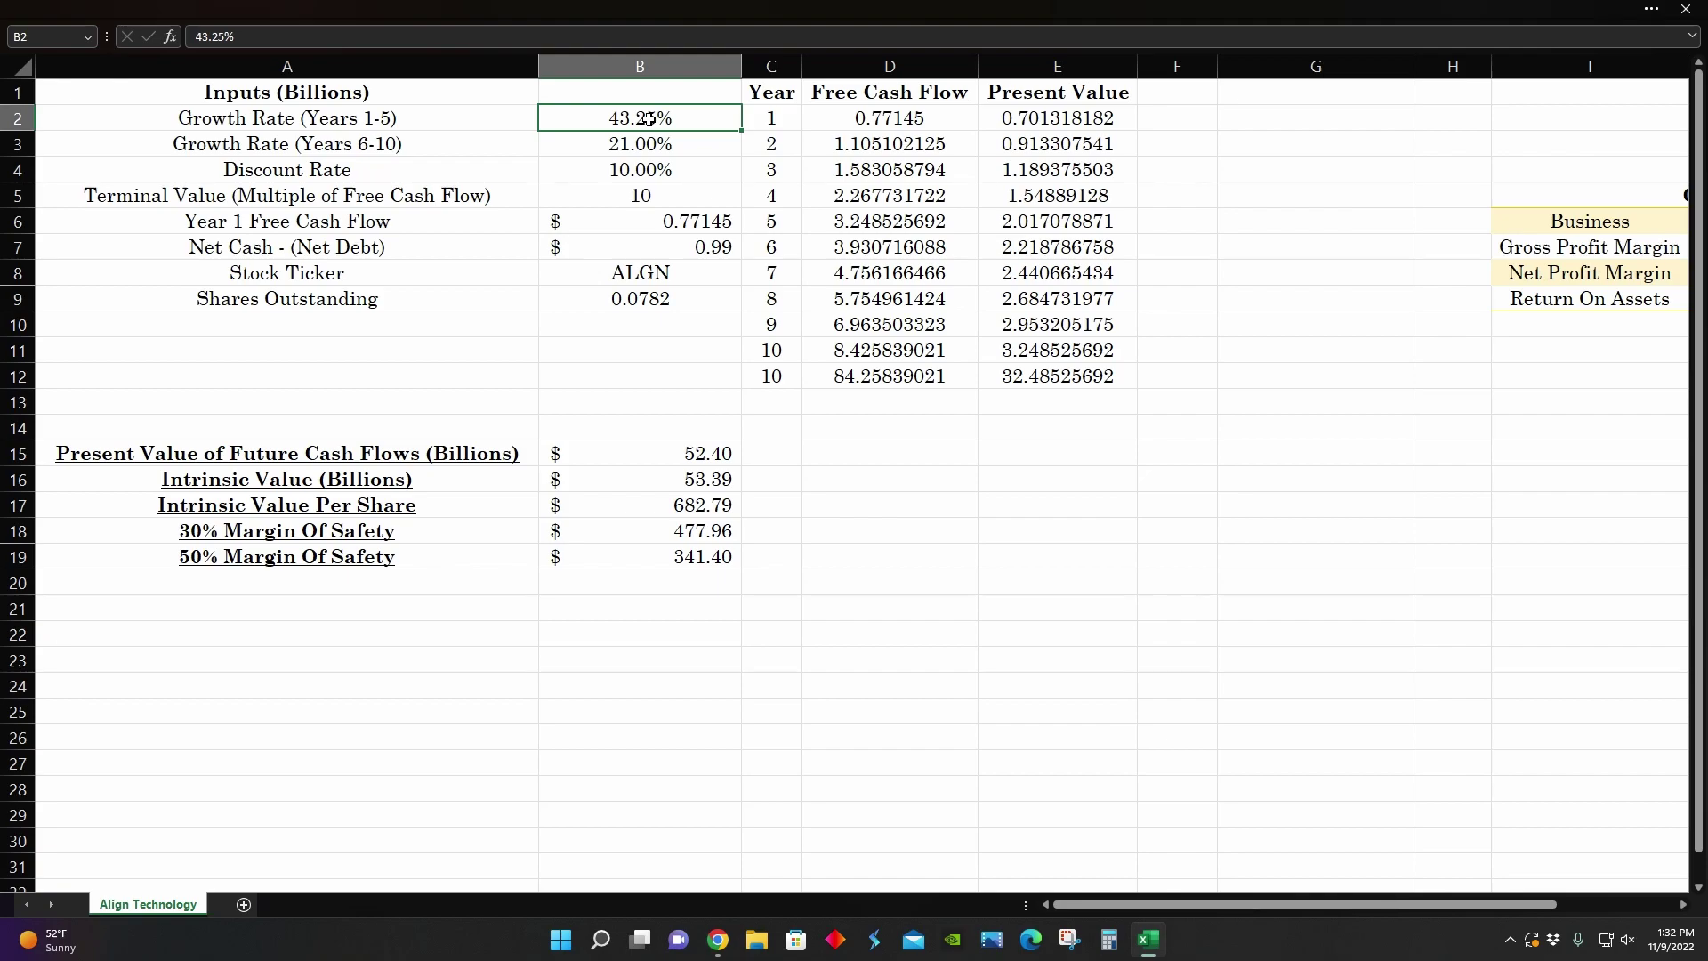
click(652, 99)
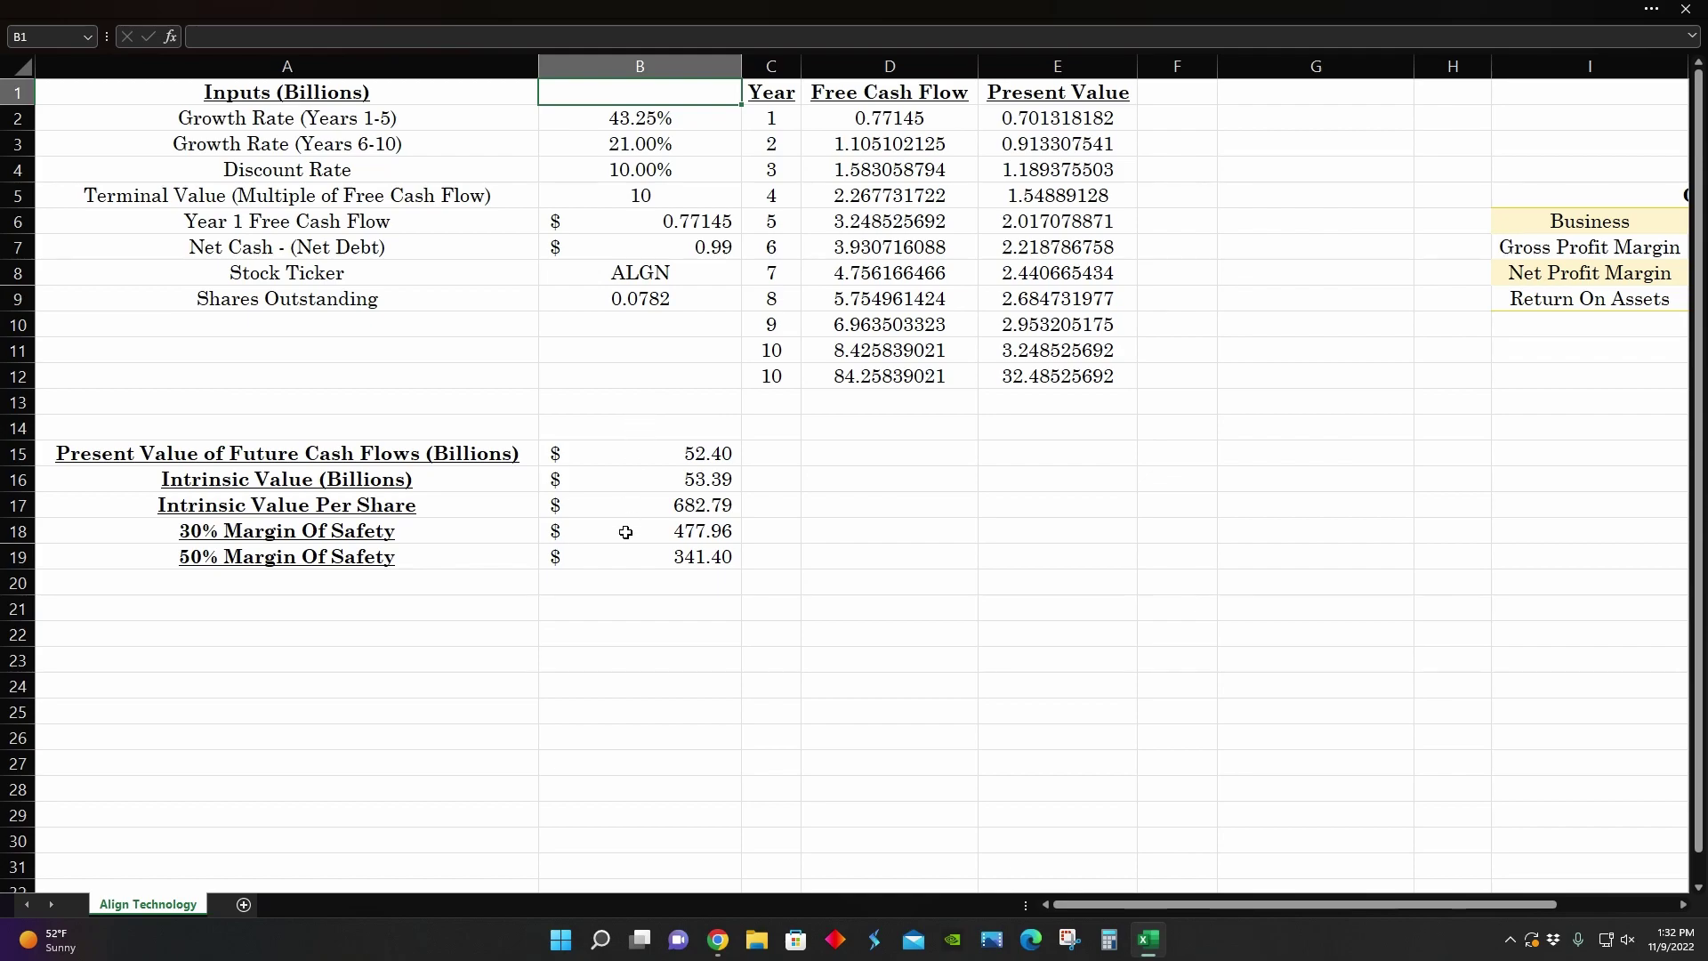
click(639, 504)
click(637, 561)
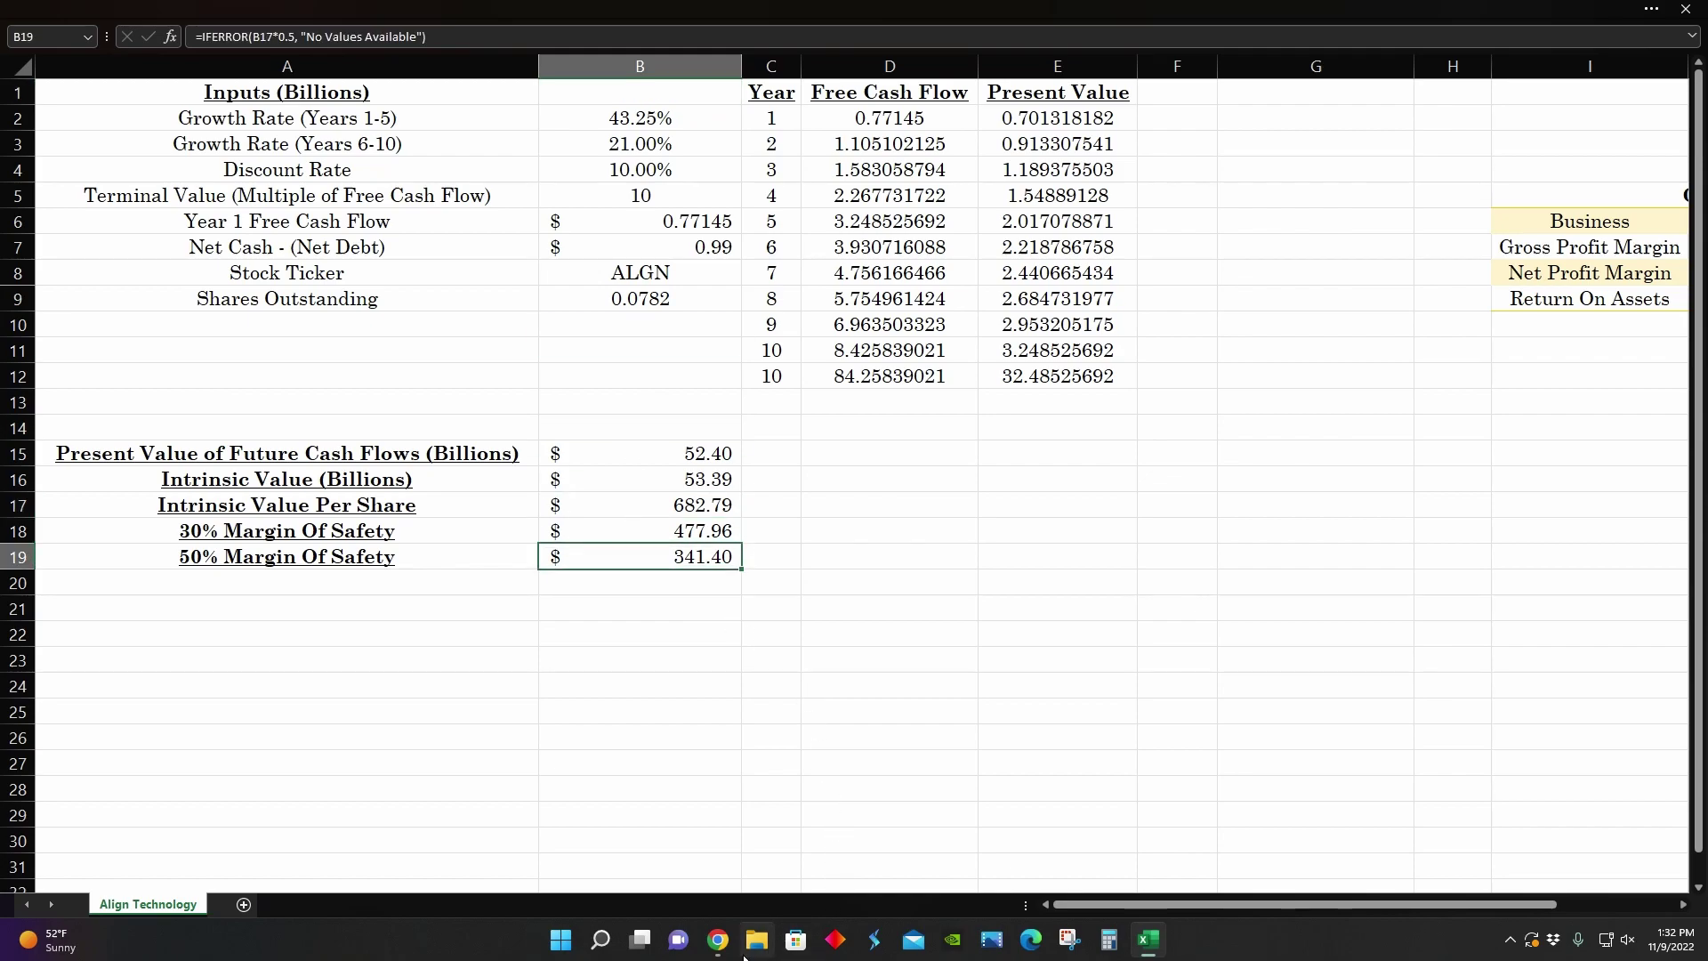
Return to Robinhood's ALGN page and chart the past year (−75.34%, $175.07)
click(717, 939)
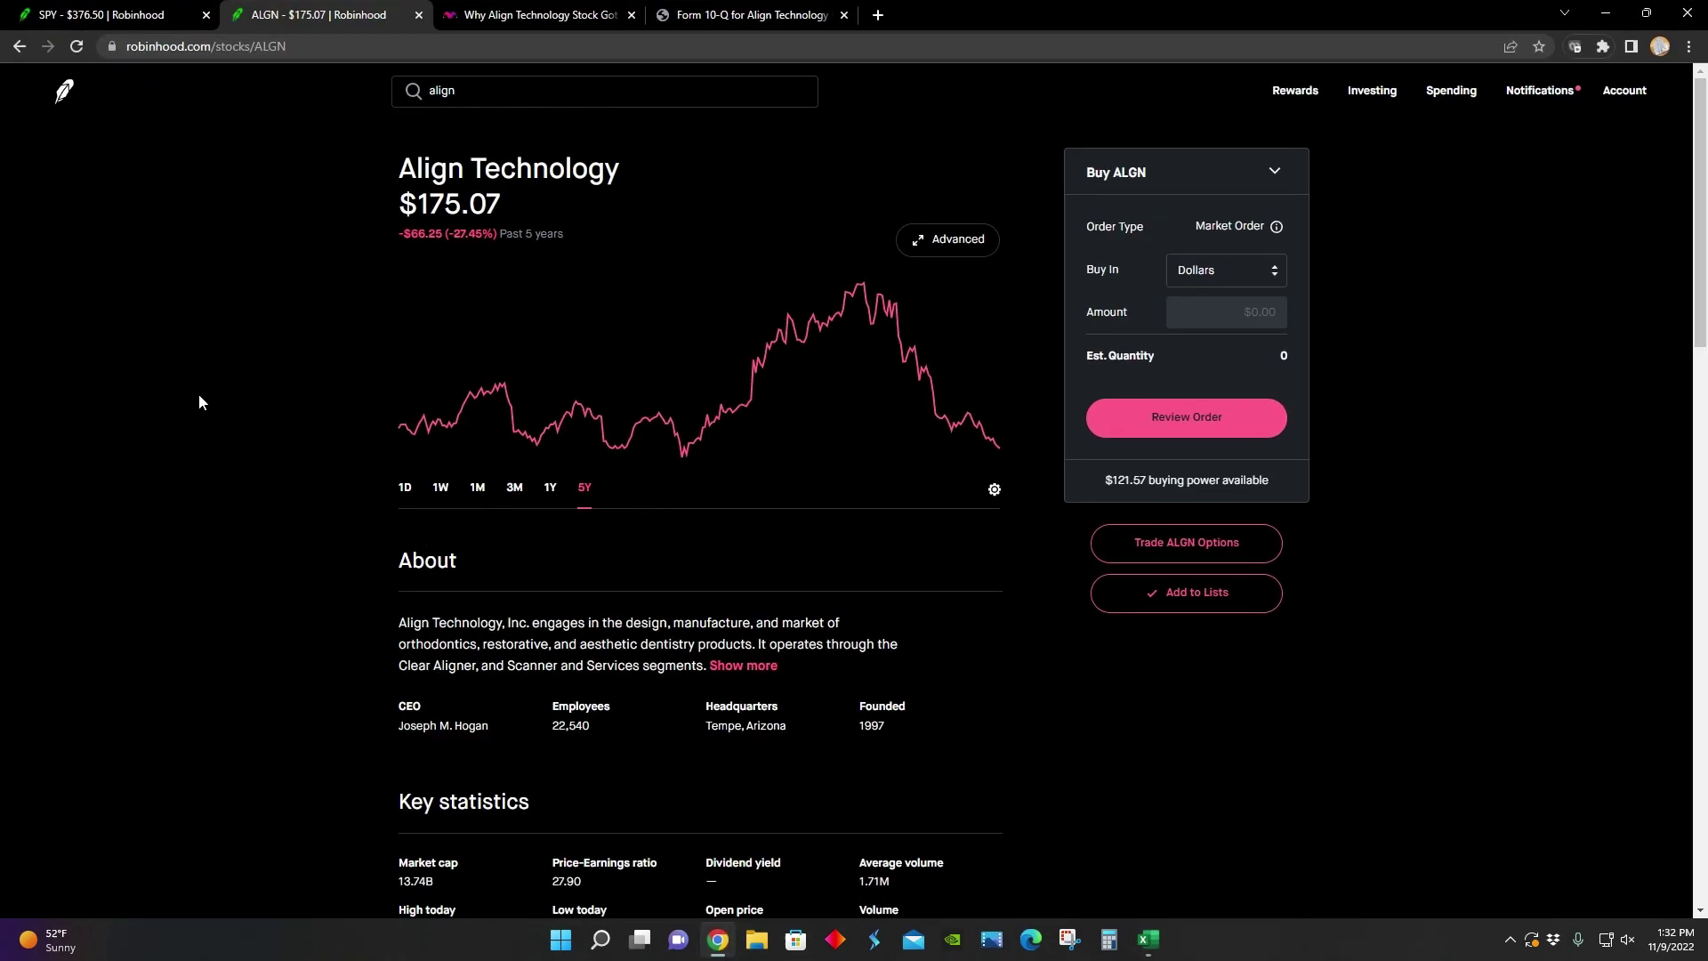
click(539, 499)
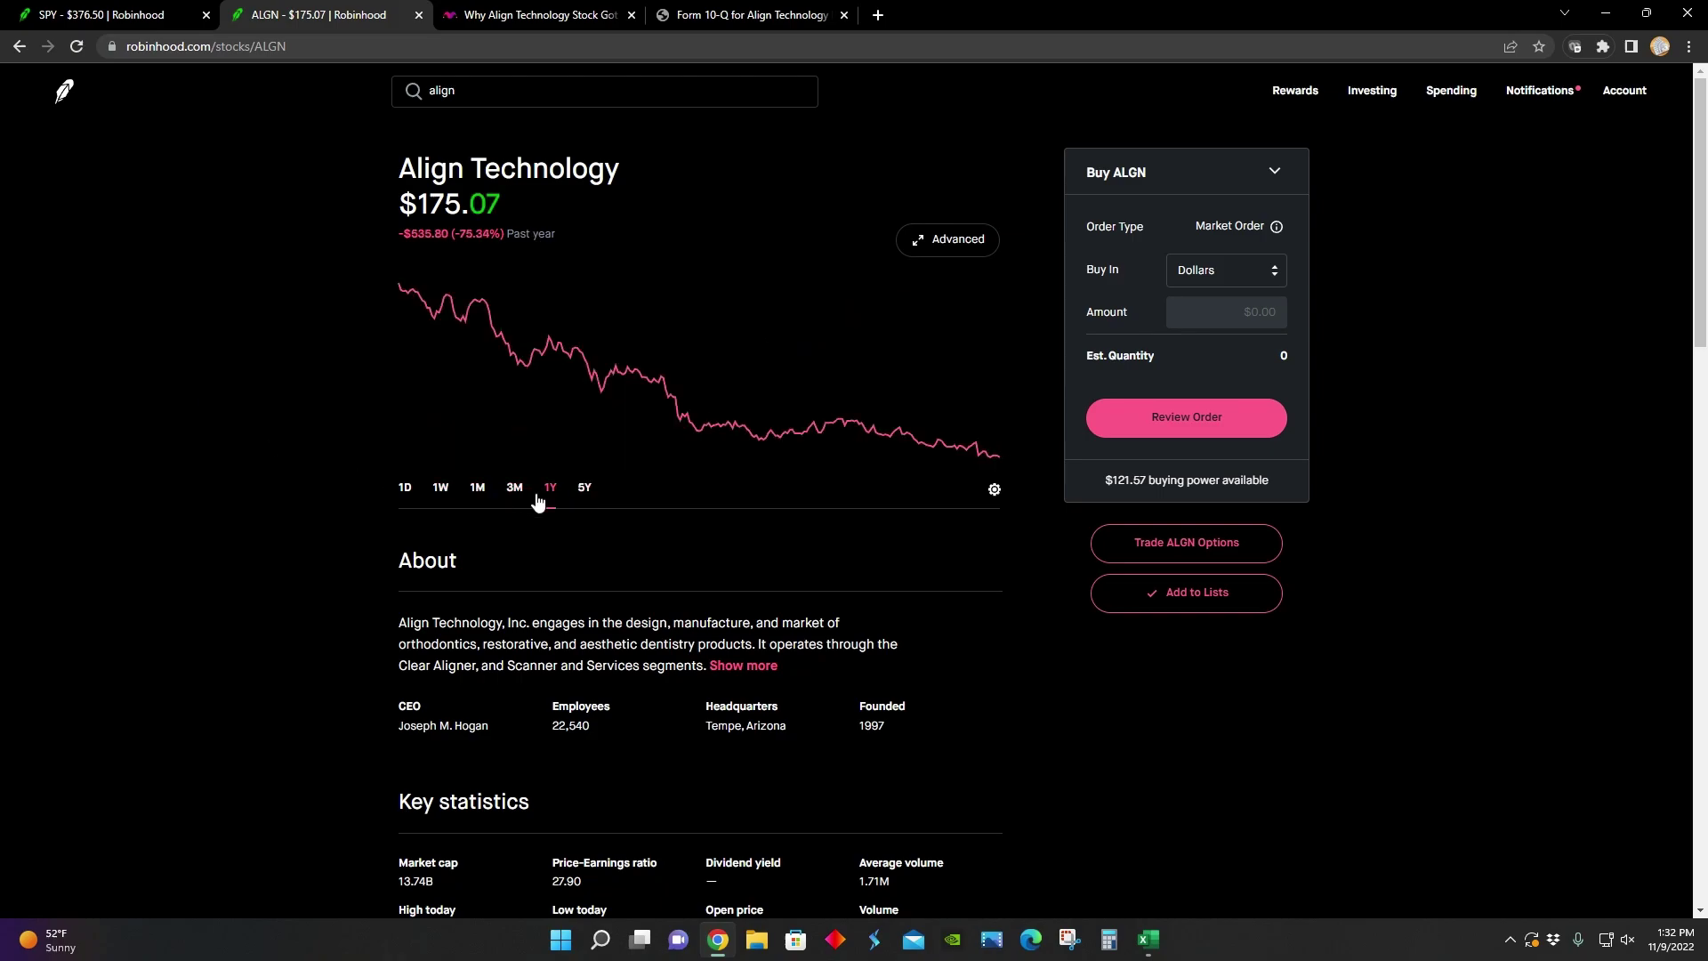